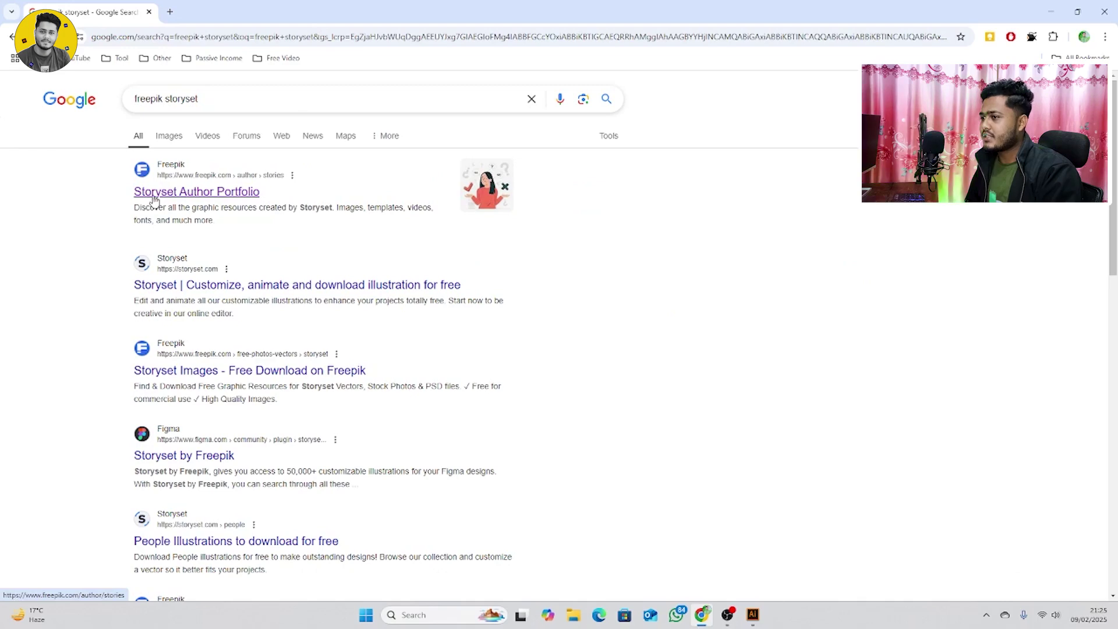
# Open the Storyset author portfolio on Freepik and browse its illustrations for a suitable character
pyautogui.click(168, 192)
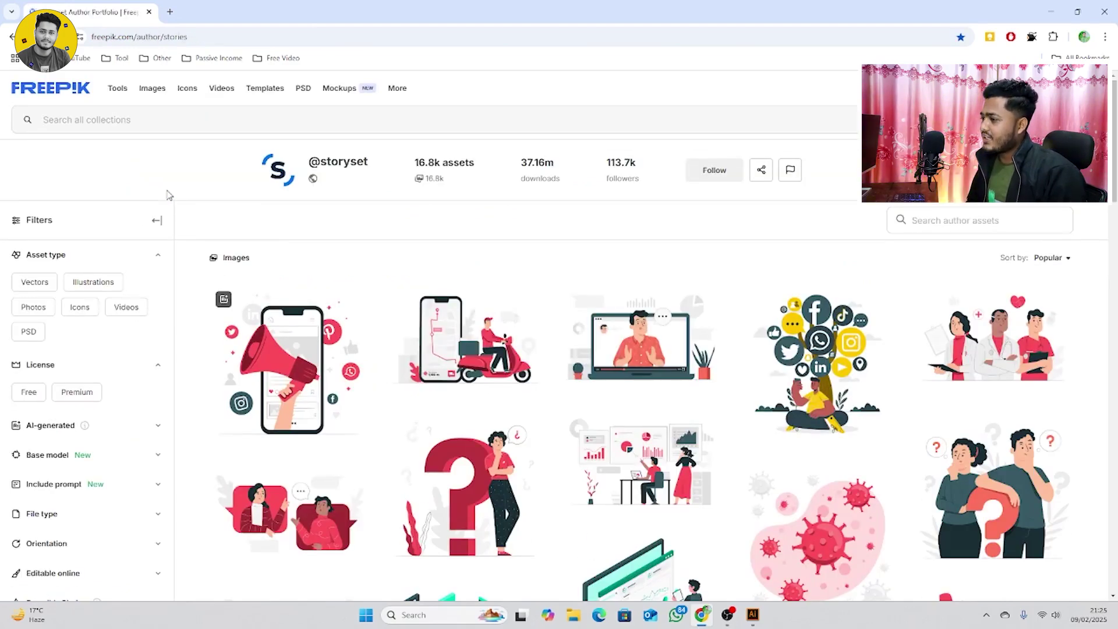
pyautogui.scroll(-4, 559, 378)
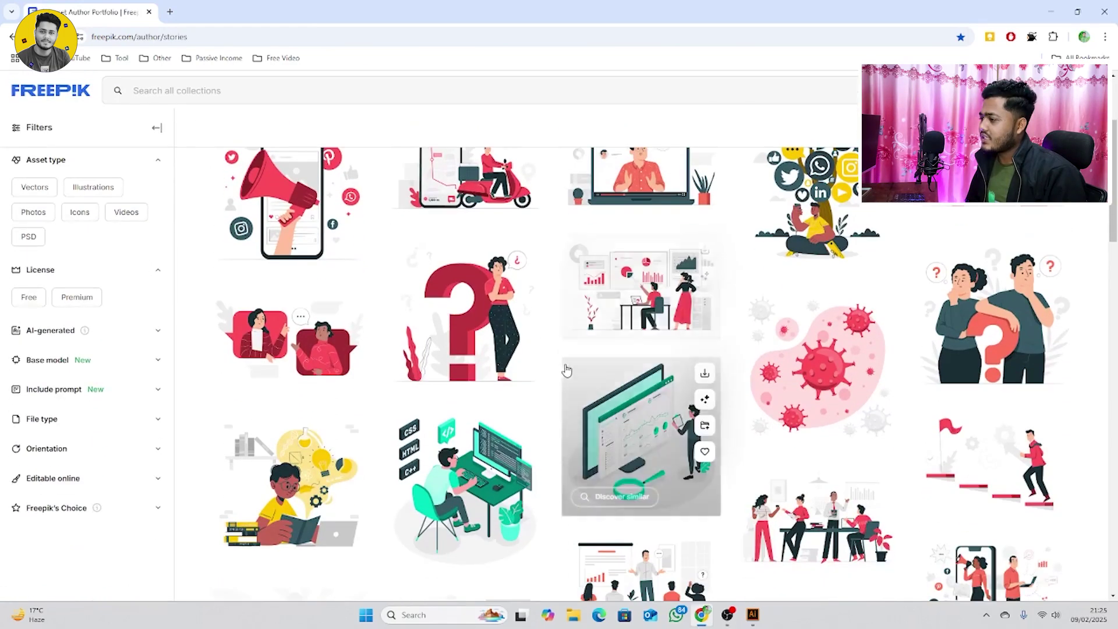
pyautogui.scroll(-1, 639, 353)
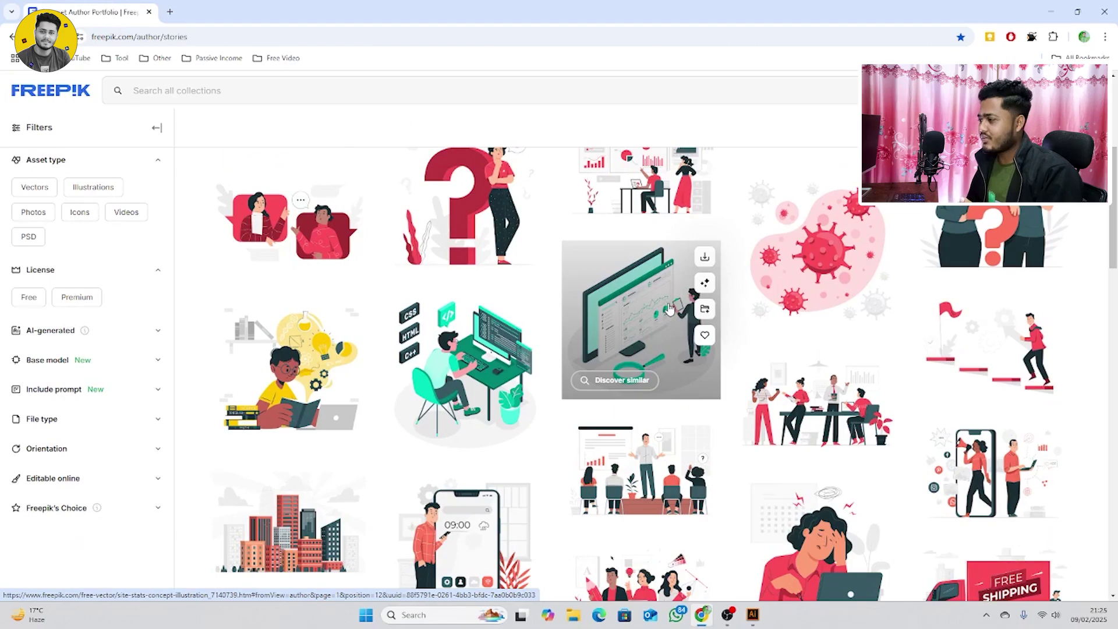
pyautogui.scroll(-3, 670, 309)
pyautogui.scroll(5, 642, 313)
pyautogui.scroll(-5, 642, 313)
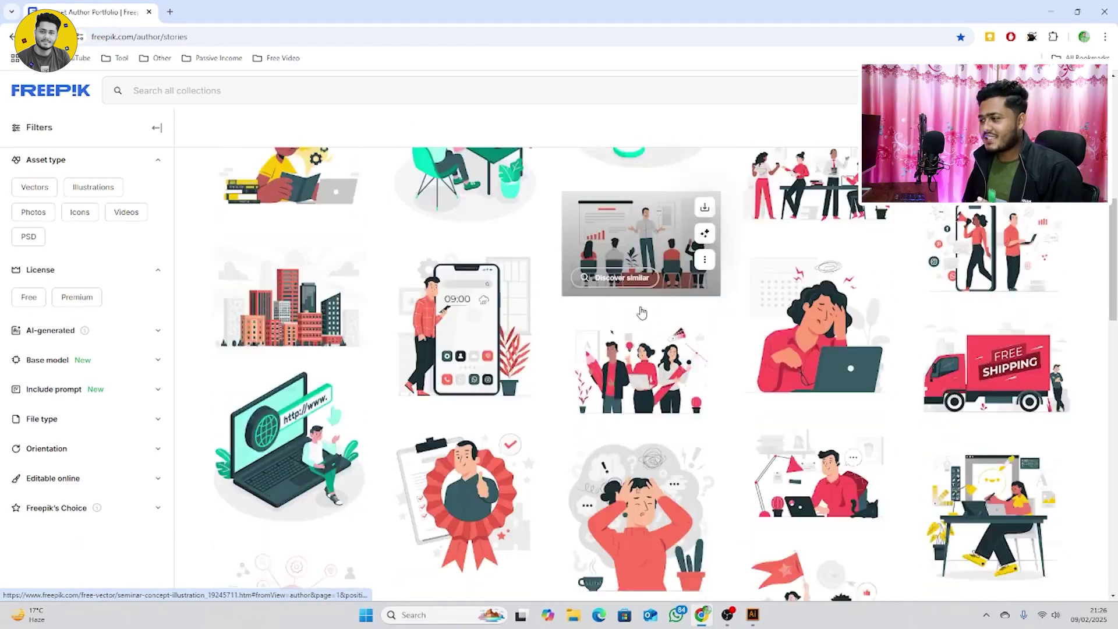
pyautogui.scroll(-12, 643, 313)
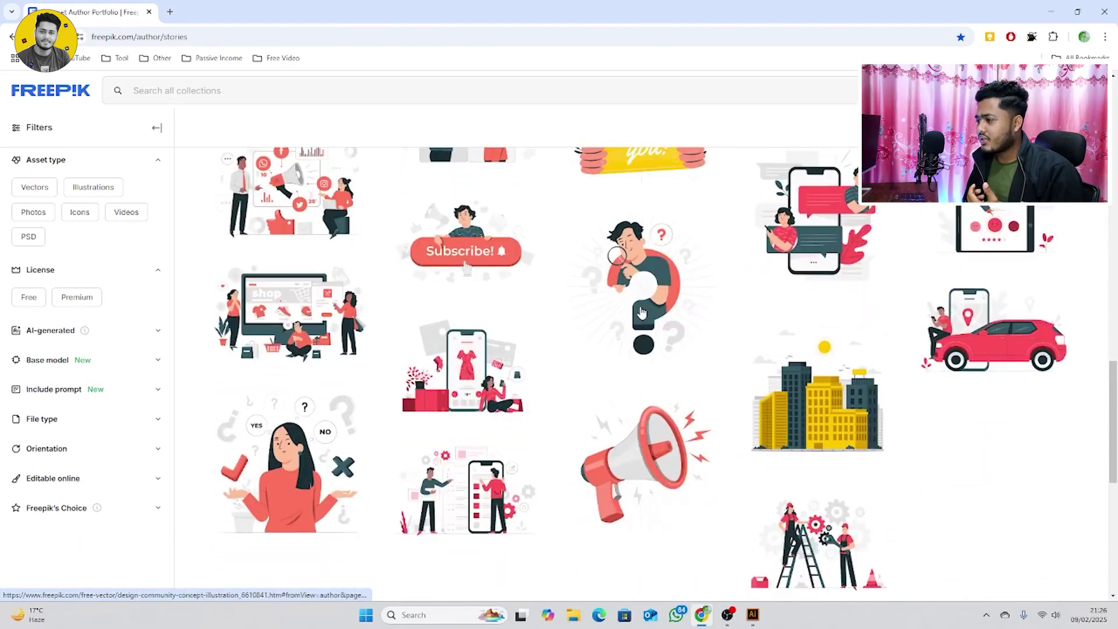
pyautogui.scroll(-4, 642, 313)
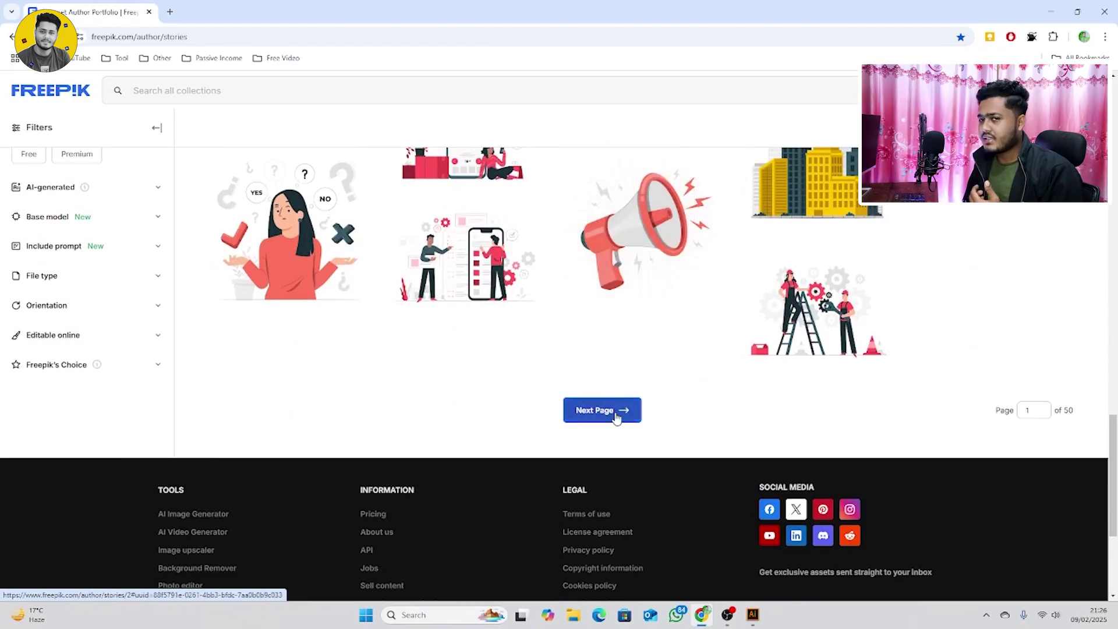
pyautogui.scroll(6, 626, 378)
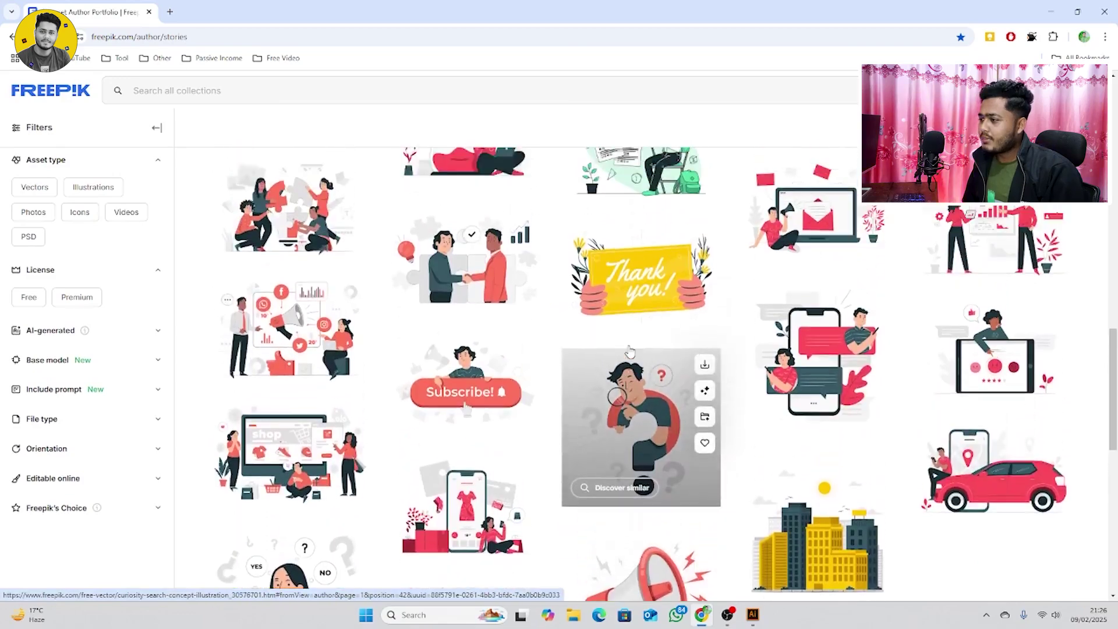
pyautogui.scroll(4, 631, 351)
pyautogui.scroll(4, 628, 348)
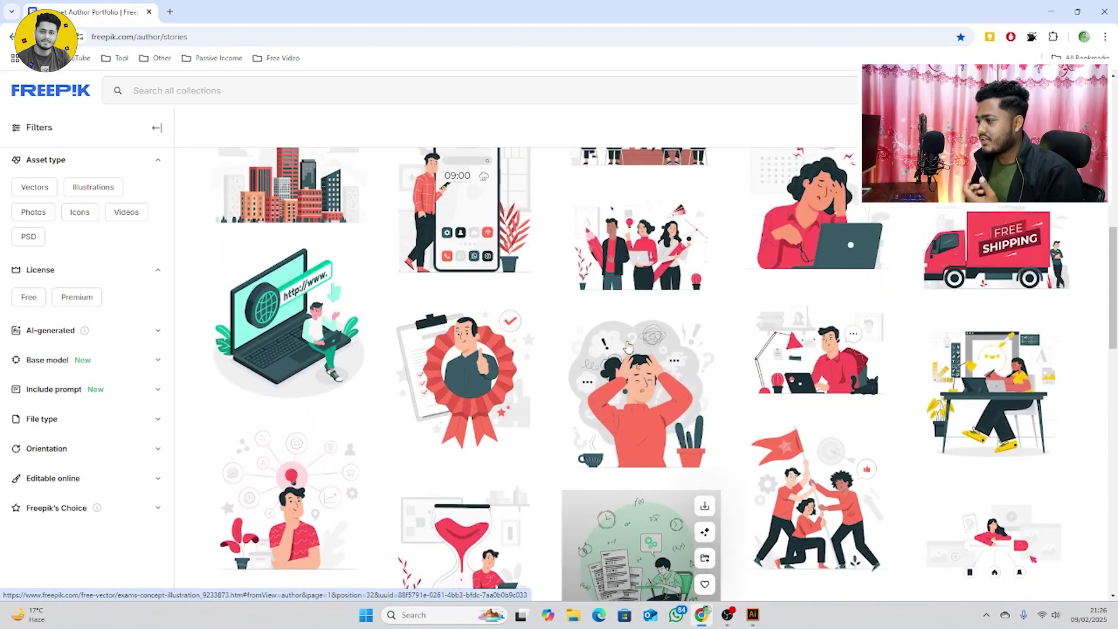
pyautogui.scroll(8, 628, 348)
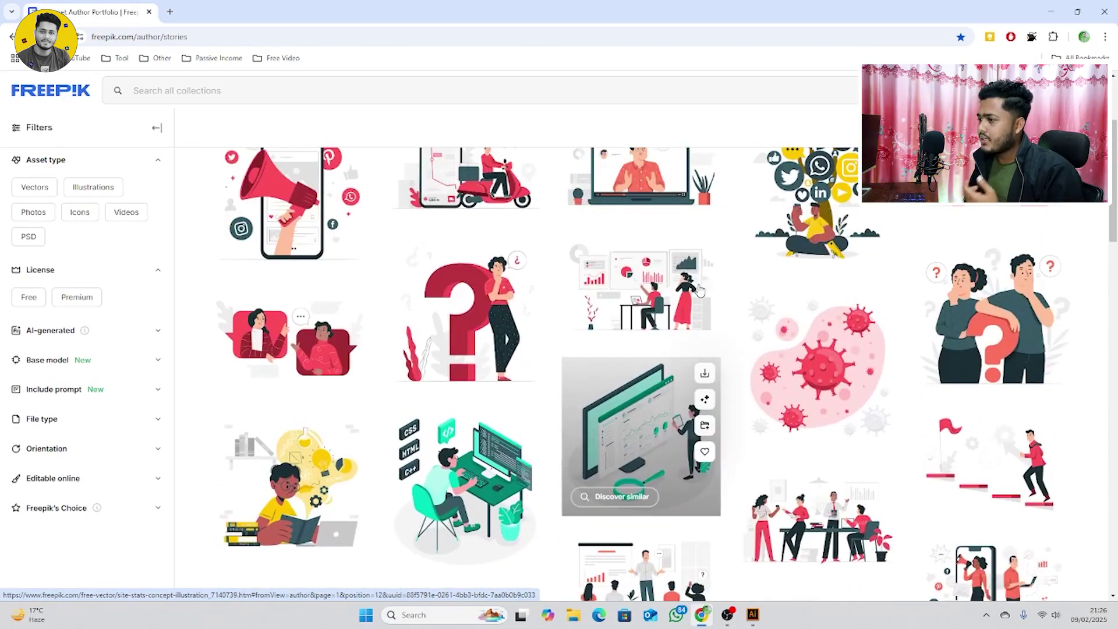
pyautogui.scroll(3, 701, 290)
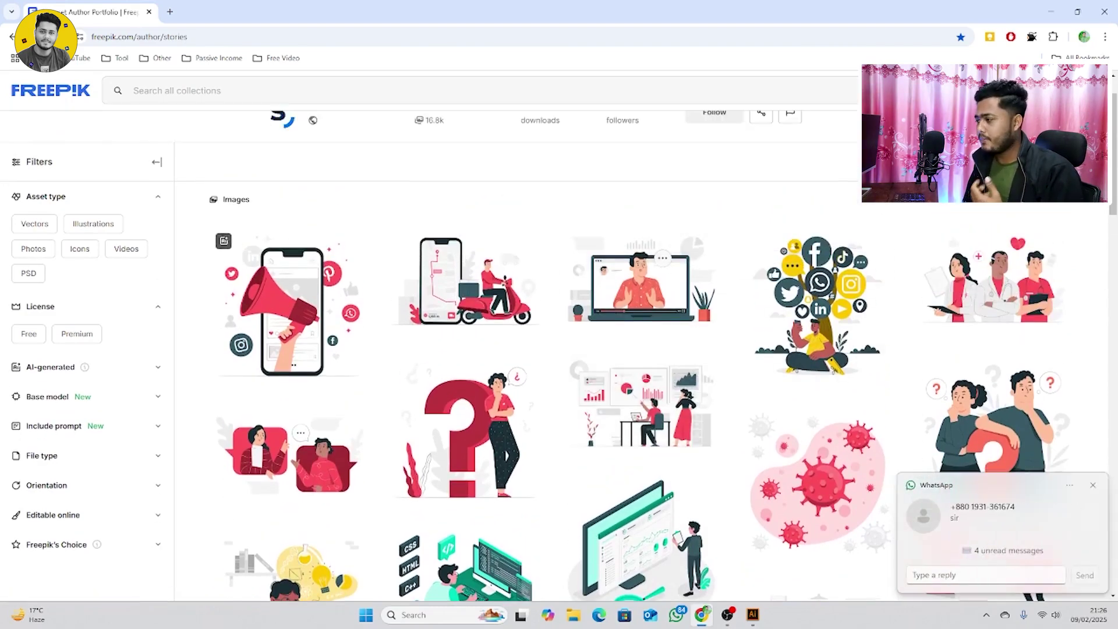
# Dismiss the message notification and open the illustration of two thinking people leaning on a red question mark
pyautogui.click(1093, 485)
pyautogui.moveTo(971, 434)
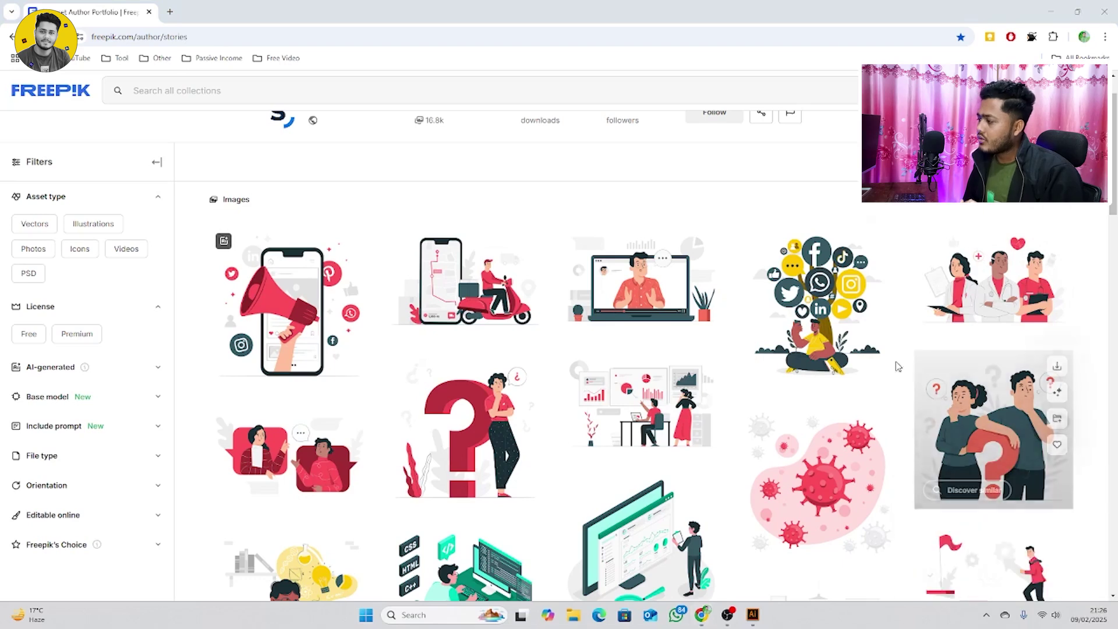
pyautogui.click(971, 434)
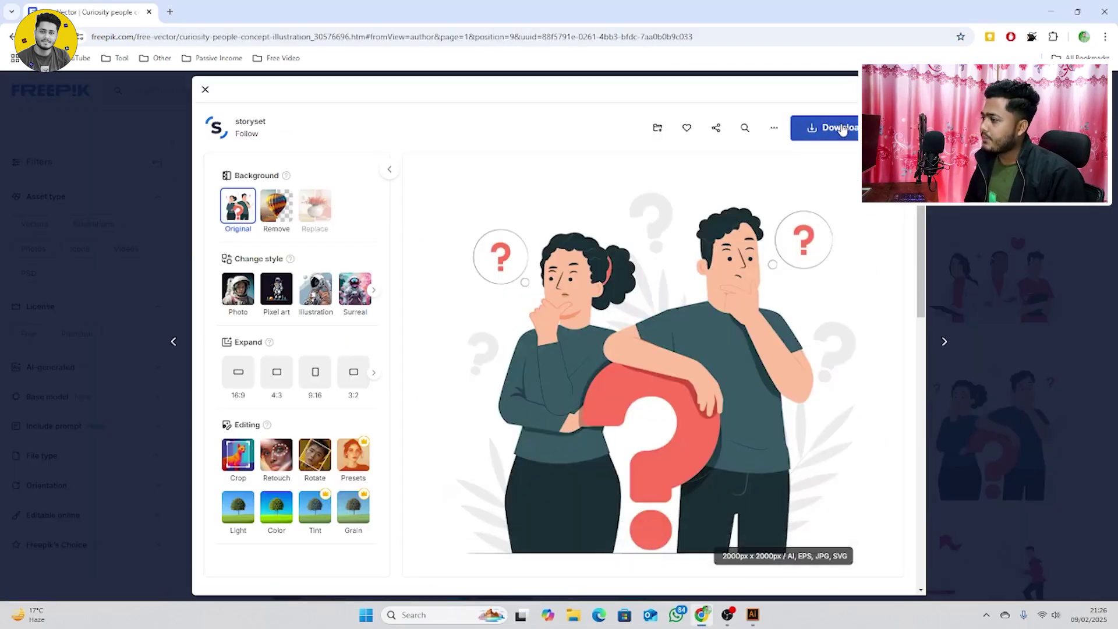
pyautogui.moveTo(769, 298)
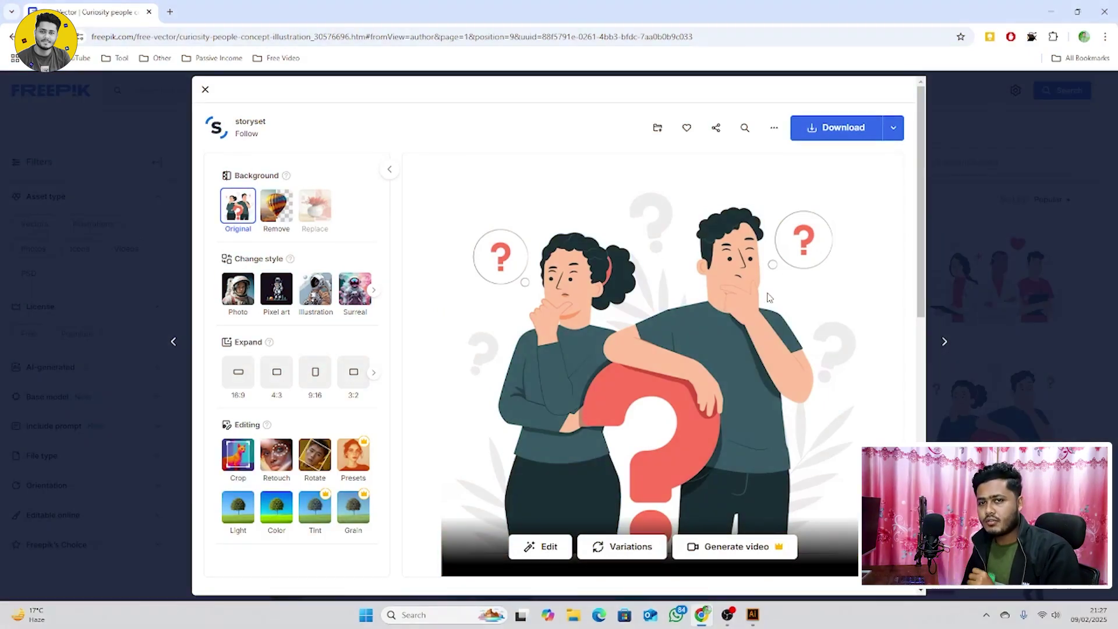
# Switch to Illustrator and check the hand, man body and upper eye layers by hiding and showing each one
pyautogui.click(754, 615)
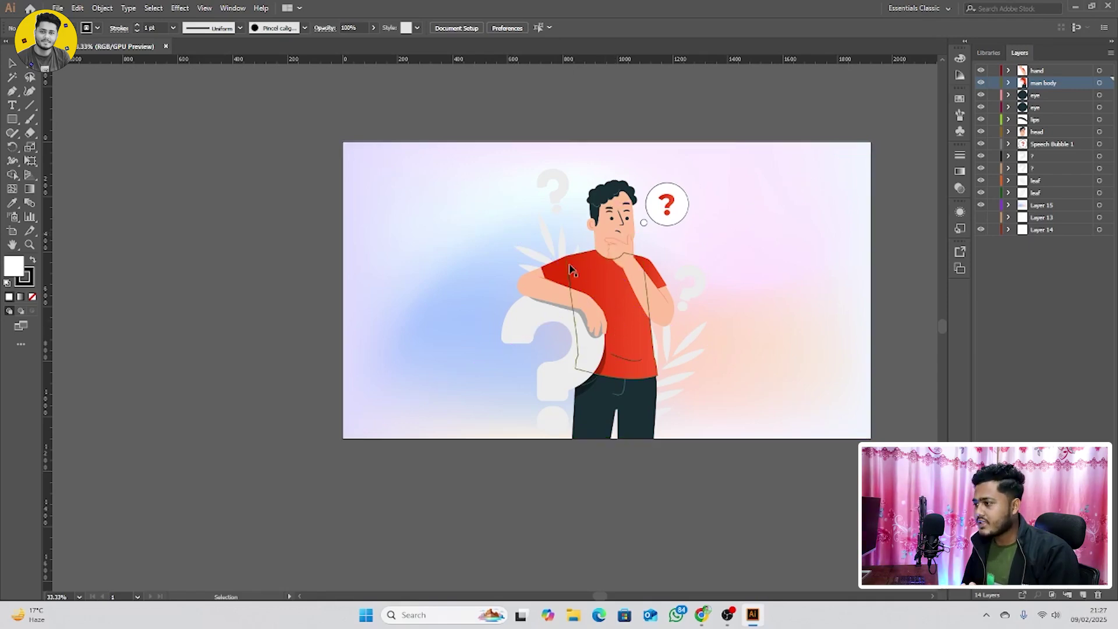
pyautogui.click(1045, 70)
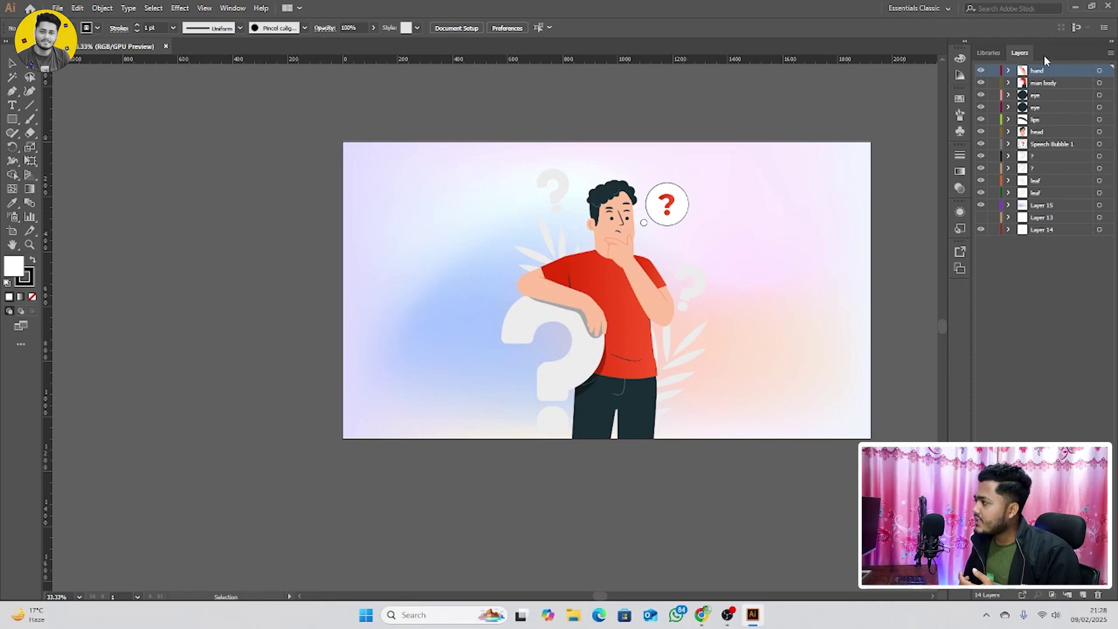
pyautogui.click(982, 70)
pyautogui.click(982, 71)
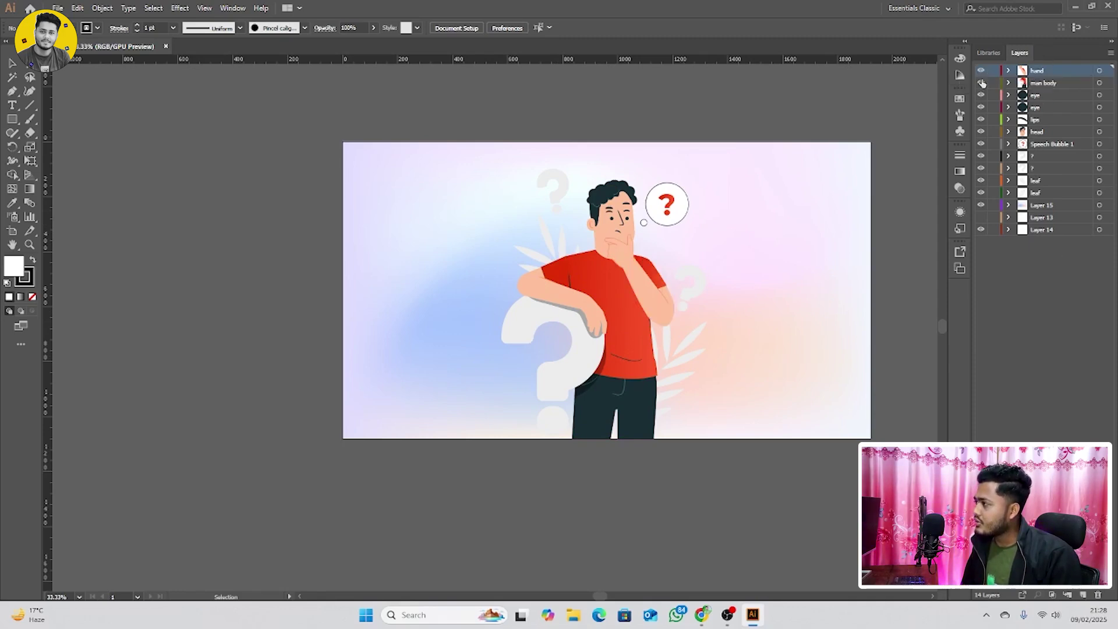
pyautogui.click(981, 85)
pyautogui.click(981, 85)
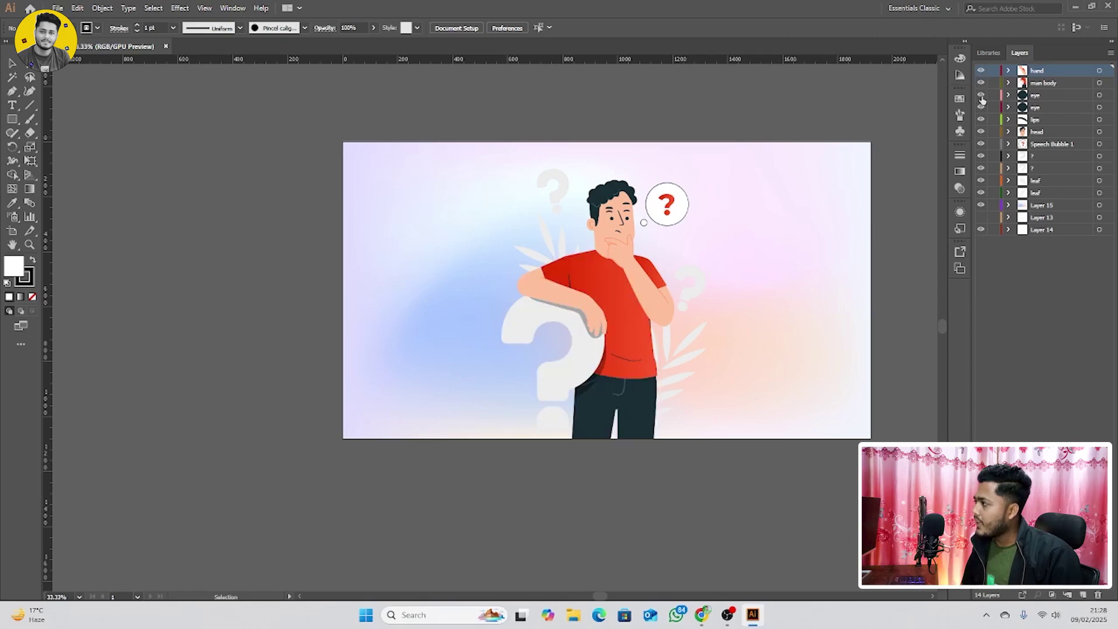
pyautogui.click(982, 97)
pyautogui.click(981, 96)
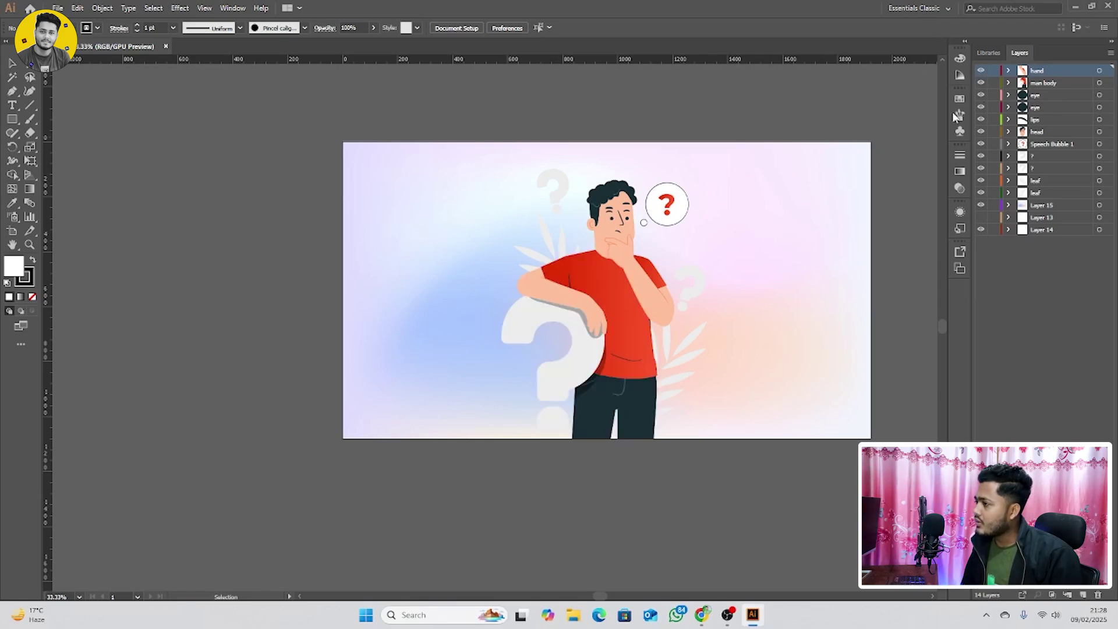
# Check both eye layers on the man's face by hiding and showing them one after the other
pyautogui.scroll(4, 614, 217)
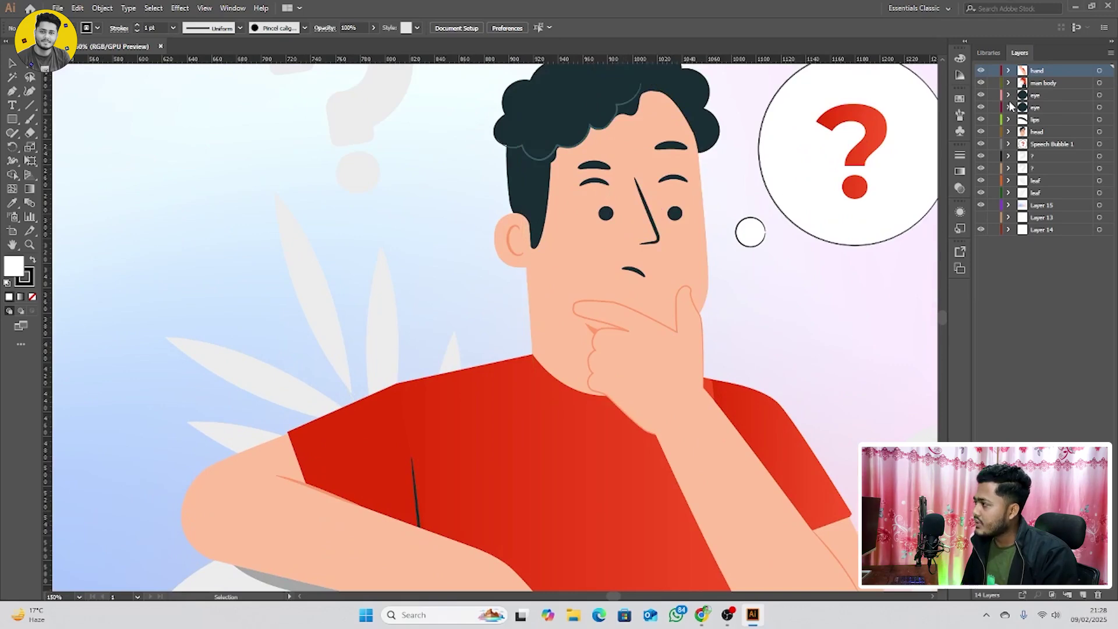
pyautogui.click(981, 95)
pyautogui.click(982, 95)
pyautogui.click(982, 108)
pyautogui.click(981, 107)
pyautogui.scroll(-4, 716, 228)
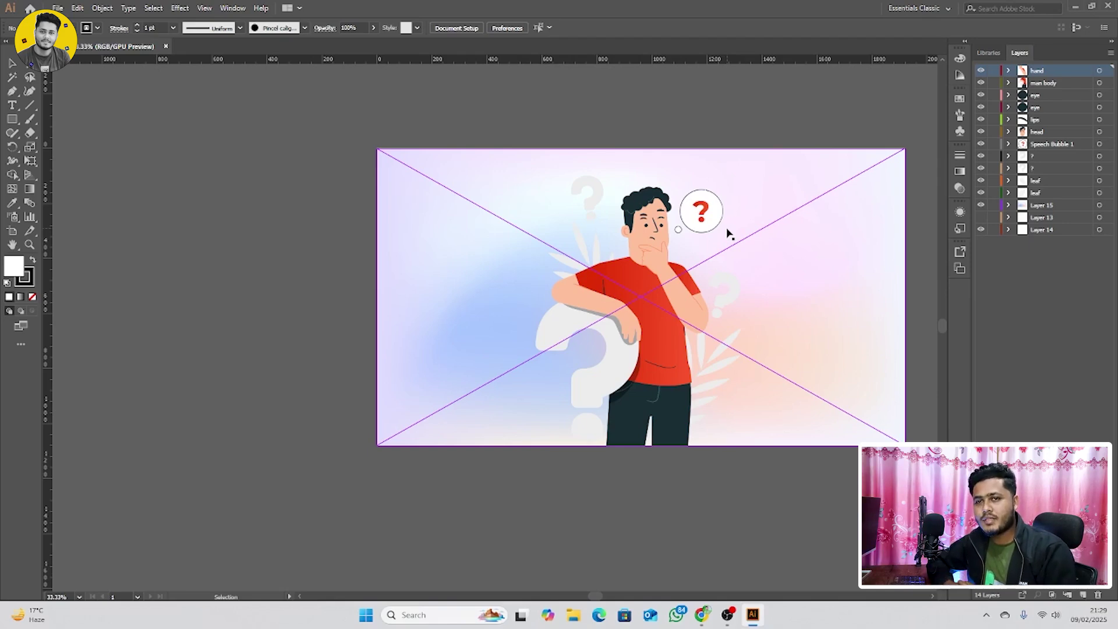
# Deselect the artwork and exit Illustrator without saving the changes to 1.ai
pyautogui.click(133, 119)
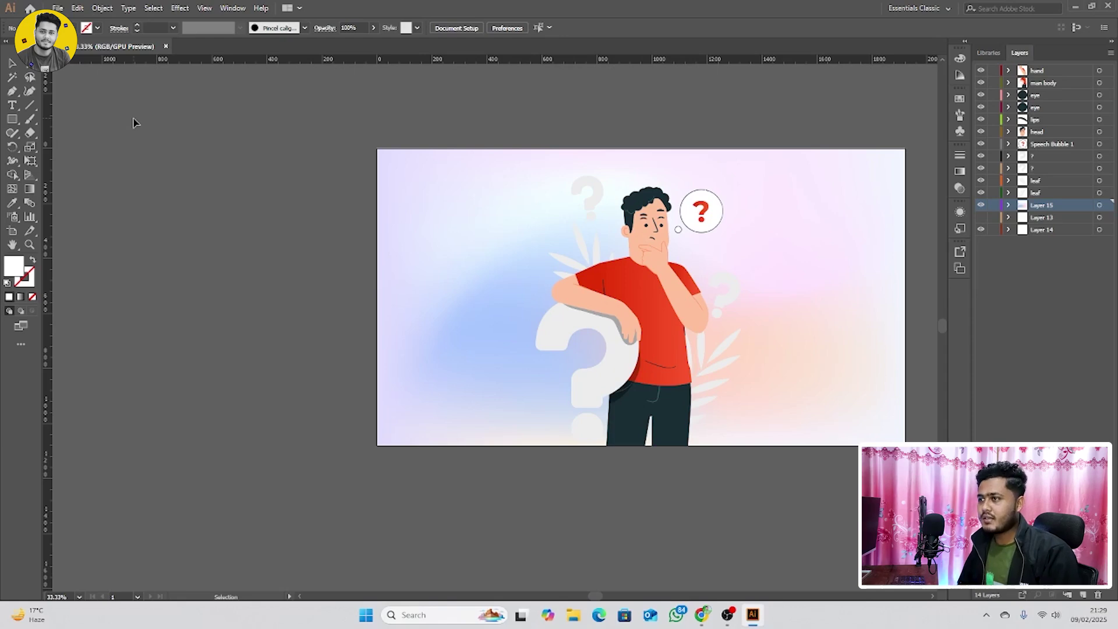
pyautogui.click(58, 8)
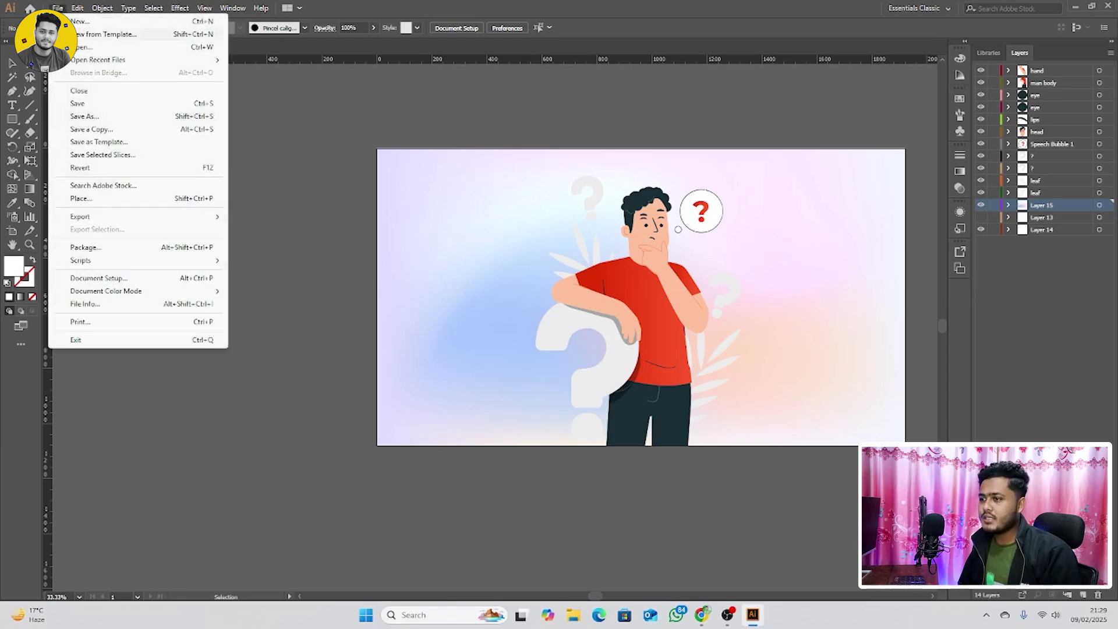
pyautogui.click(95, 341)
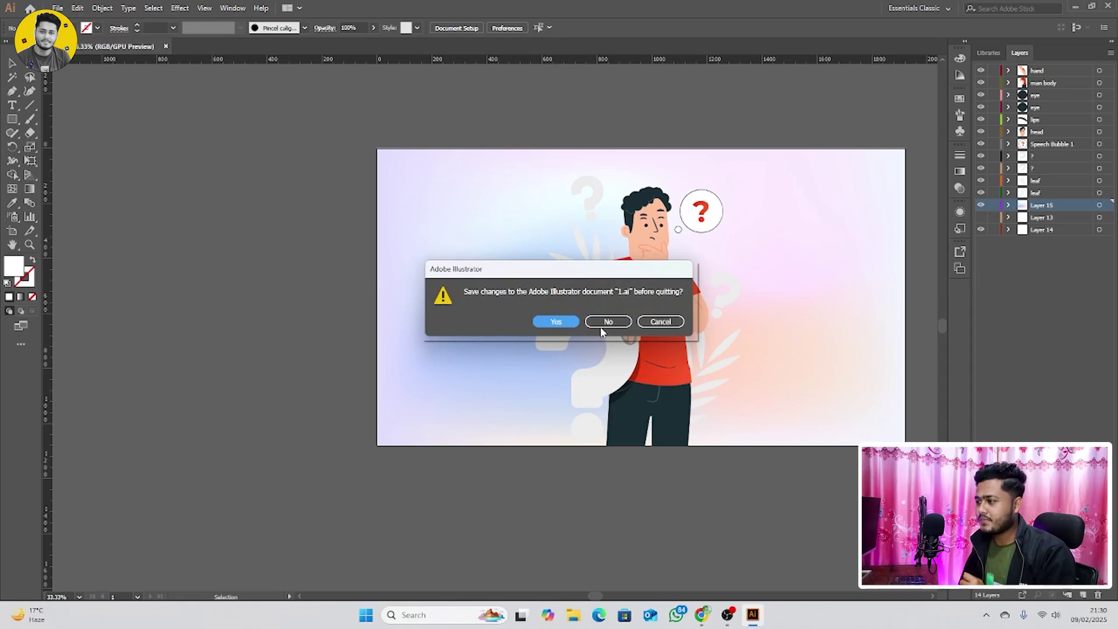
pyautogui.click(603, 326)
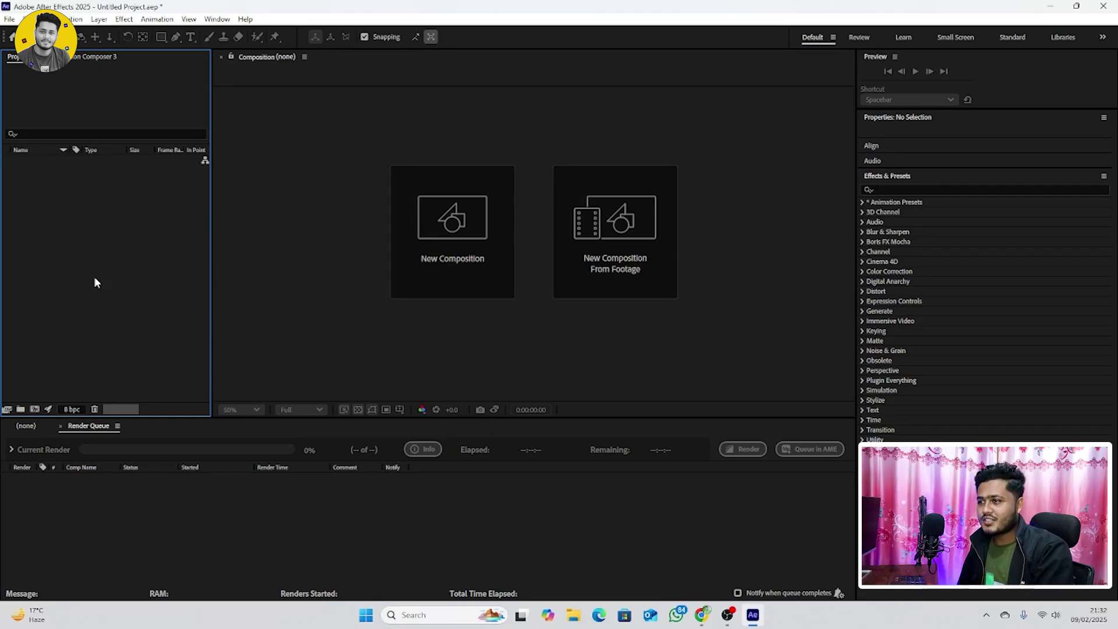
# In After Effects, import 1.ai from Downloads as Composition - Retain Layer Sizes
pyautogui.doubleClick(59, 232)
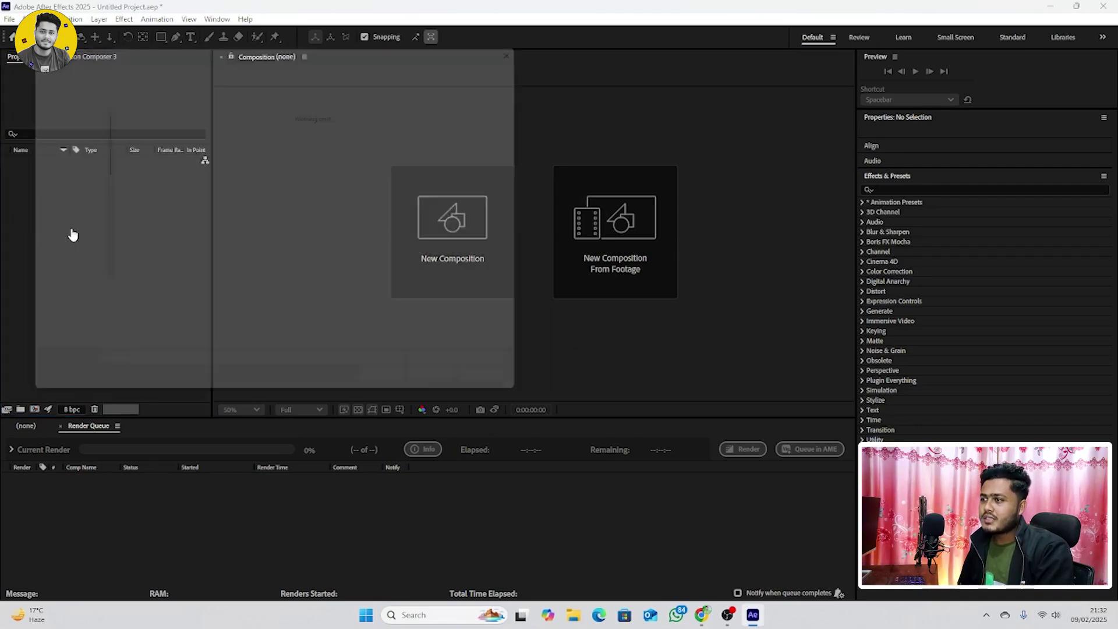
pyautogui.click(140, 157)
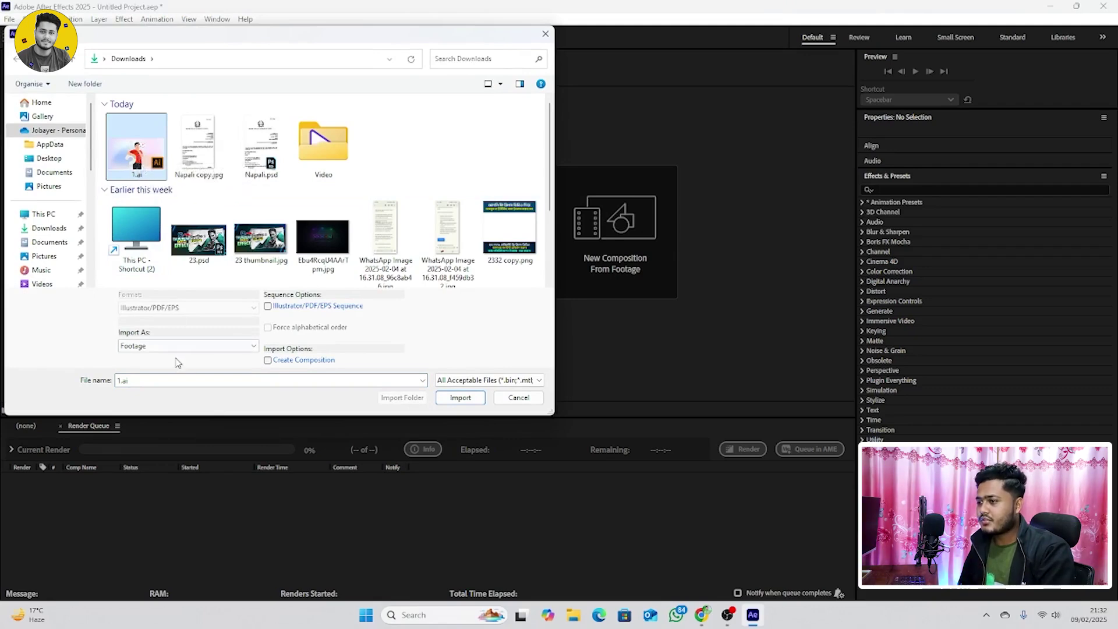
pyautogui.click(145, 349)
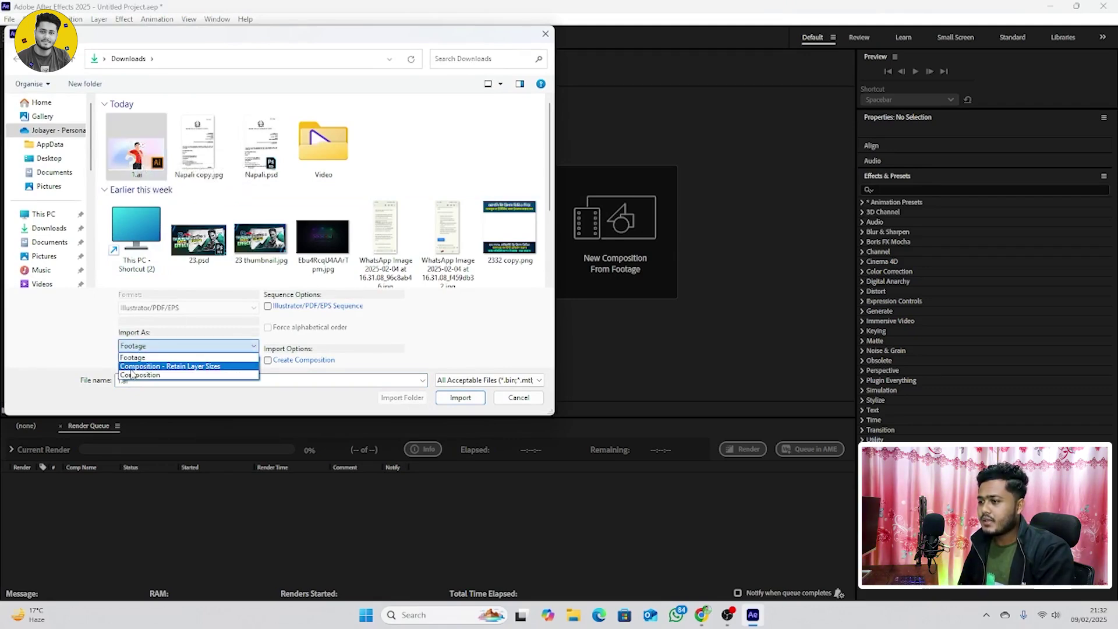
pyautogui.click(161, 367)
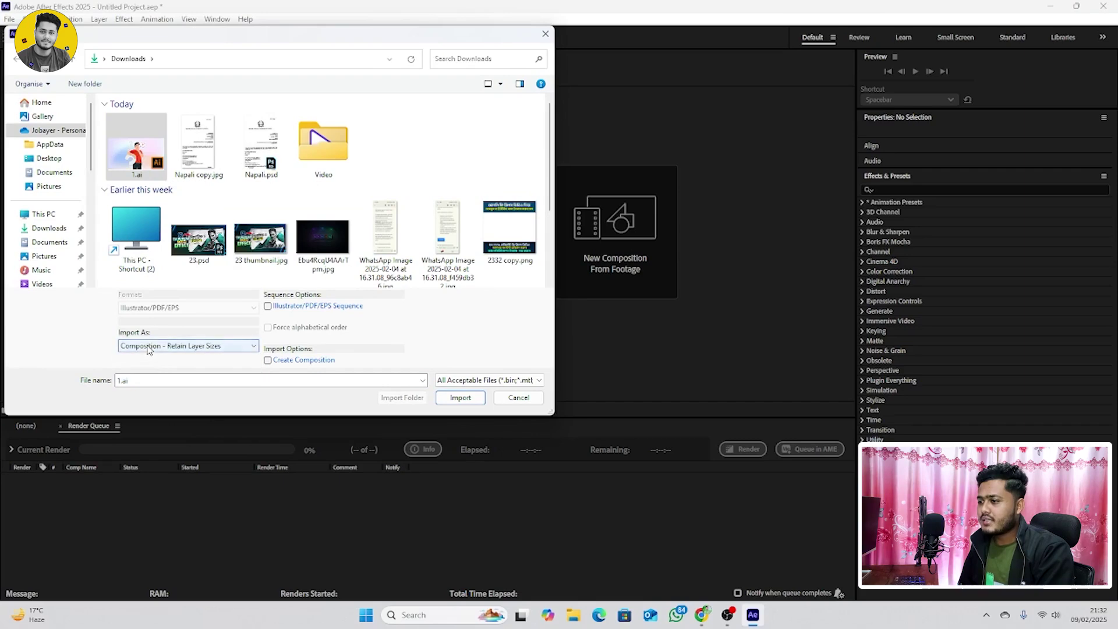
pyautogui.click(460, 398)
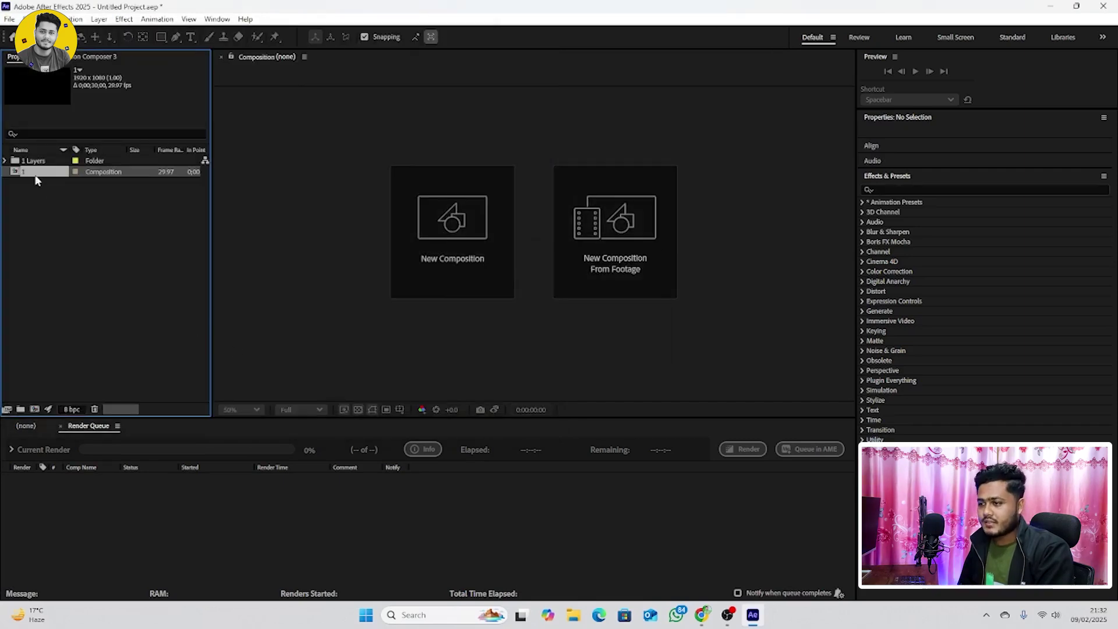
# Create a new 1920x1080 composition named Comp 1 at 29.97 fps with a 30-second duration and white background
pyautogui.click(87, 299)
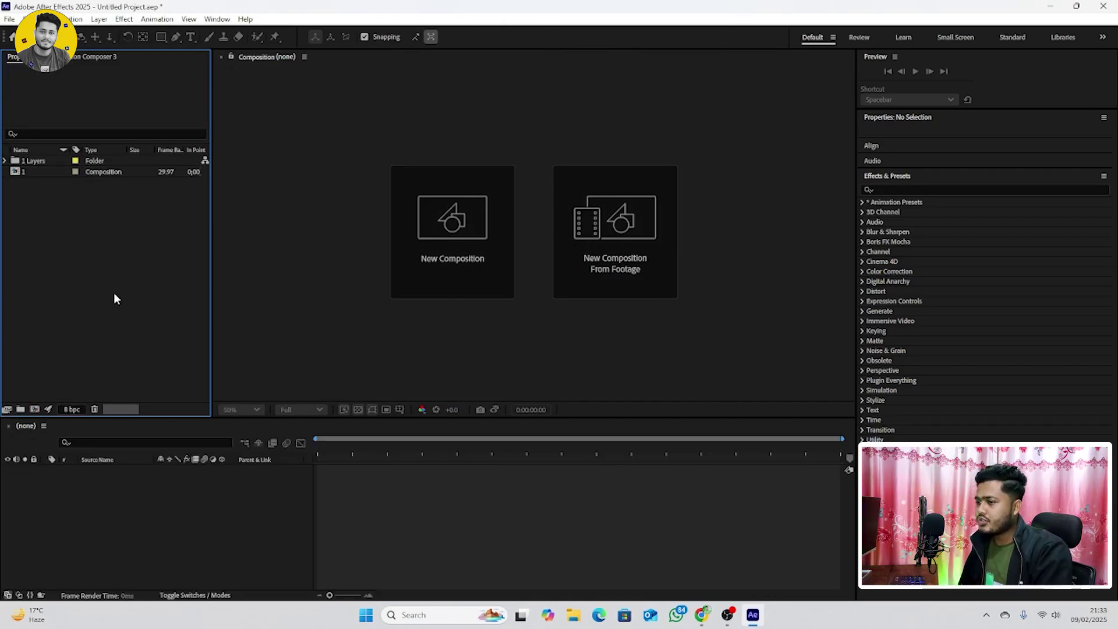
pyautogui.click(34, 409)
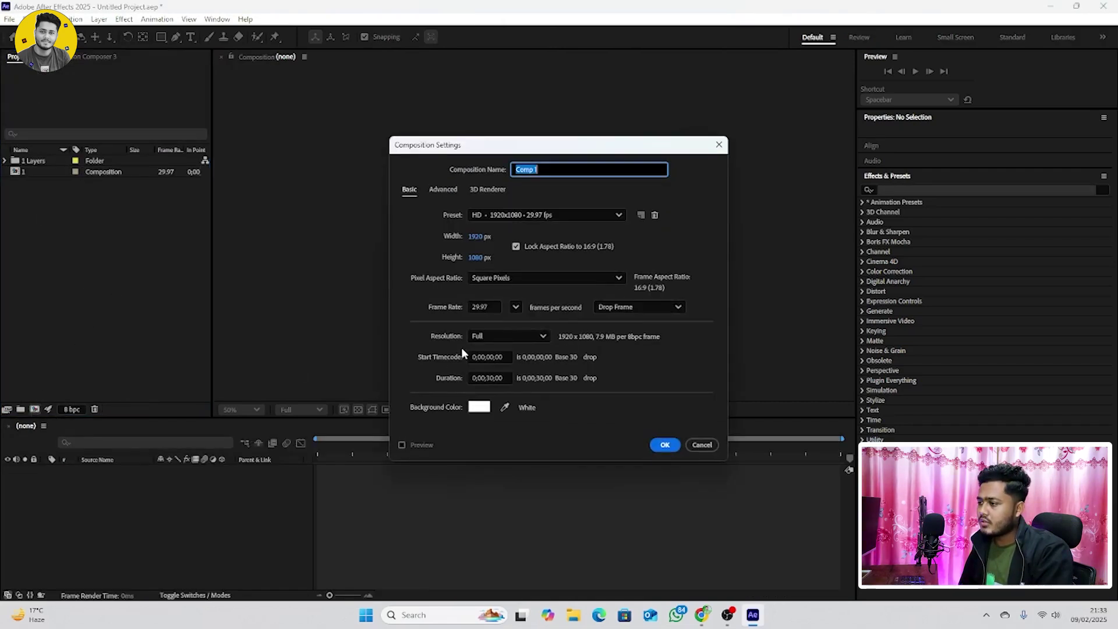
pyautogui.click(665, 446)
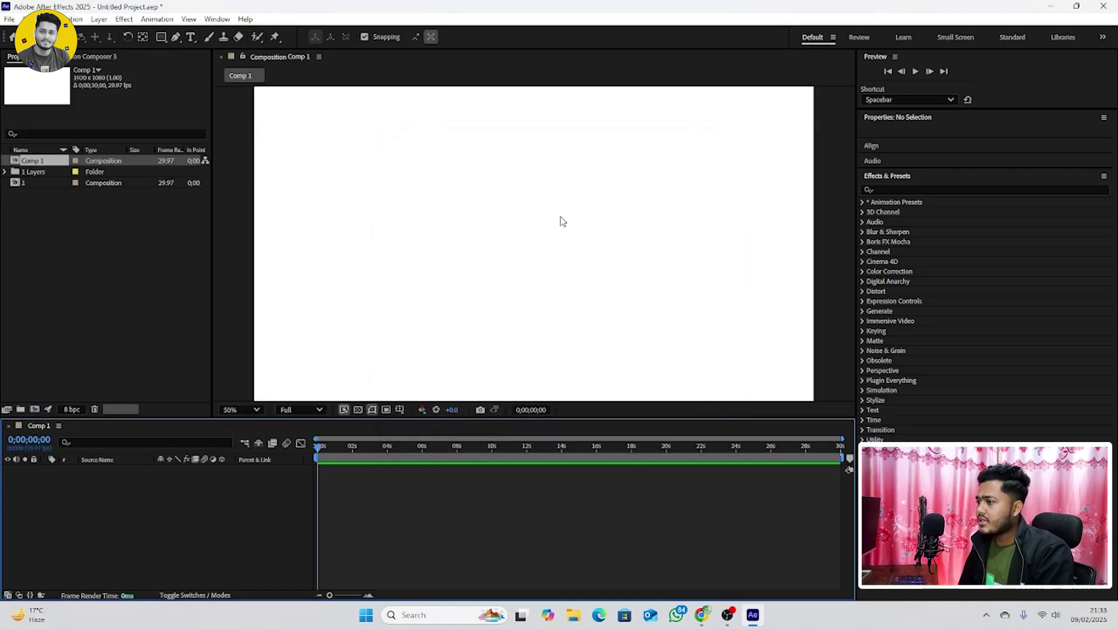
# Add the imported composition 1 to the Comp 1 timeline and open it to access its individual layers
pyautogui.click(42, 184)
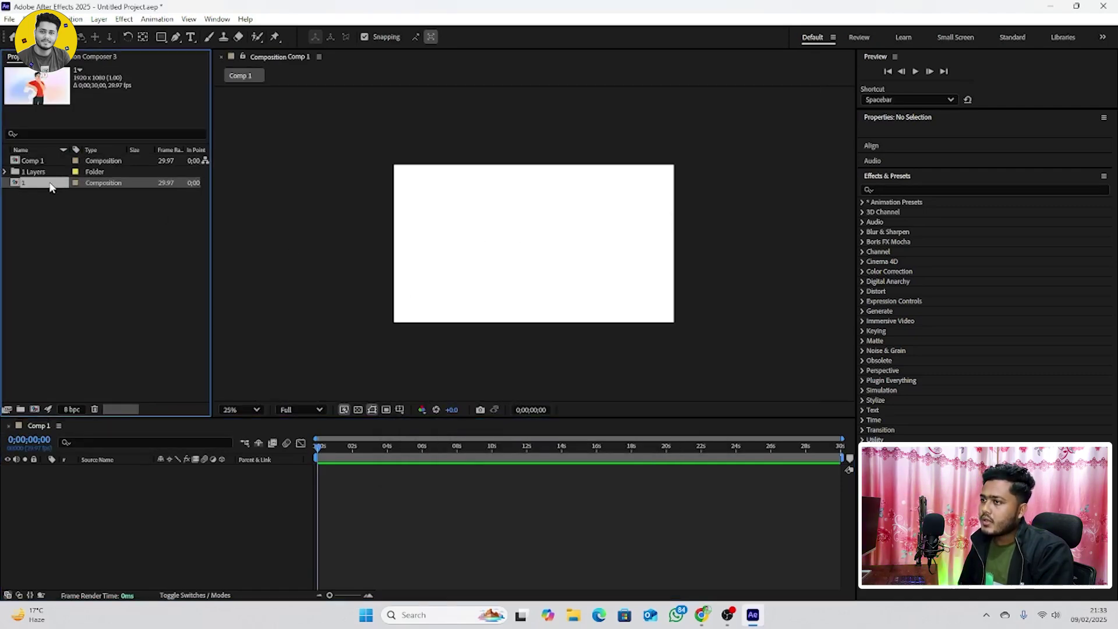
pyautogui.moveTo(34, 186); pyautogui.dragTo(89, 477)
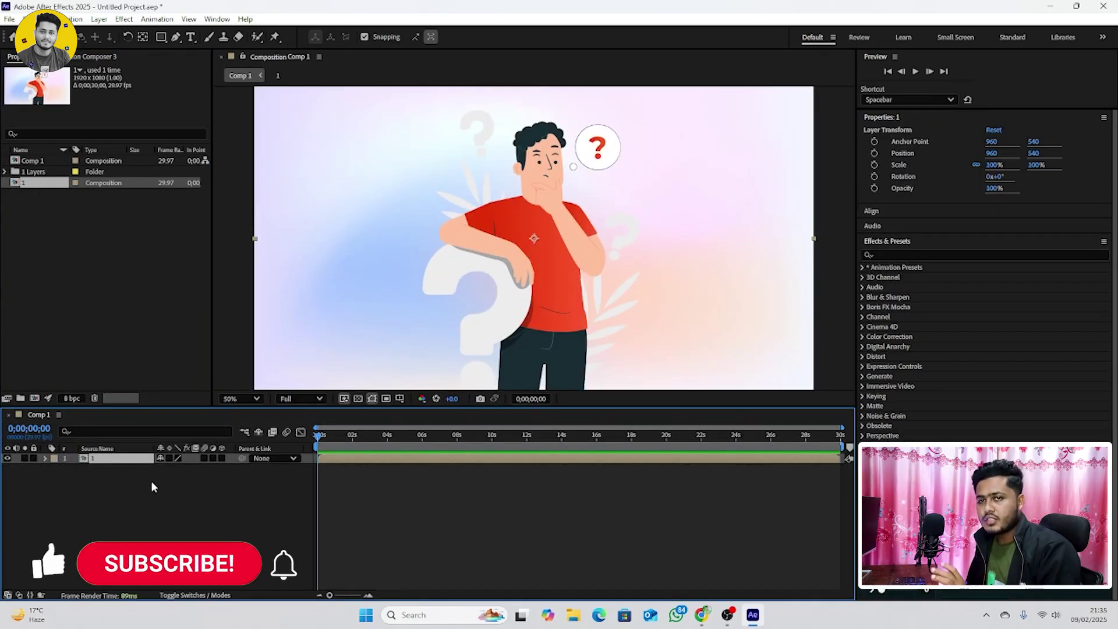
pyautogui.doubleClick(93, 460)
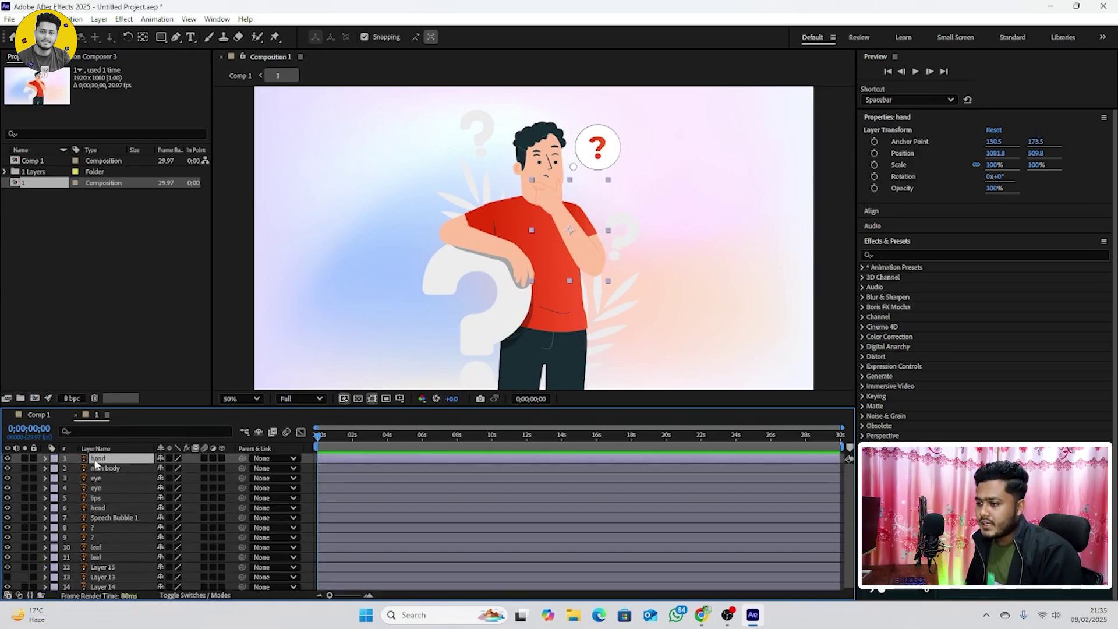
# Isolate the hand layer and move its anchor point to about 116, 78.5, at the upper corner of the red sleeve beside the wrist
pyautogui.click(7, 459)
pyautogui.click(7, 459)
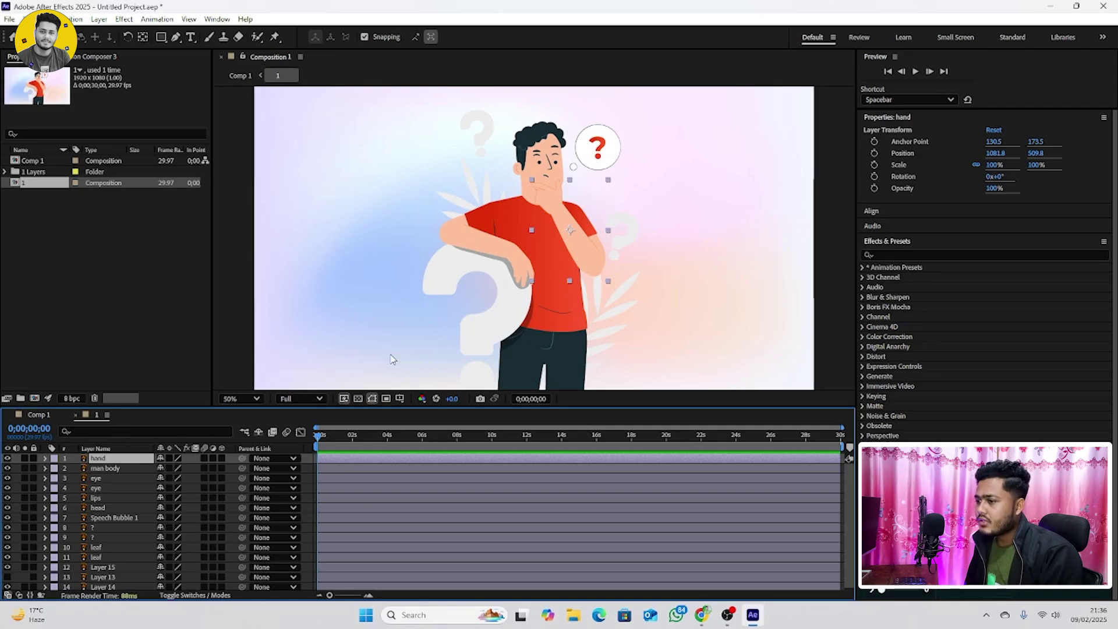
pyautogui.click(24, 458)
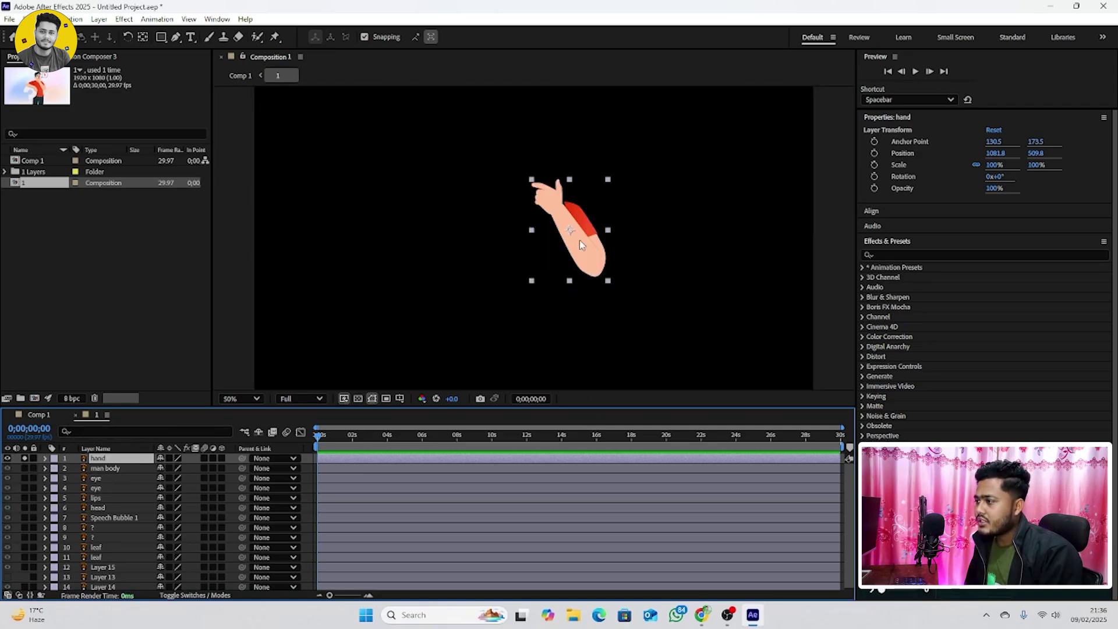
pyautogui.scroll(4, 592, 221)
pyautogui.moveTo(723, 173); pyautogui.dragTo(668, 292)
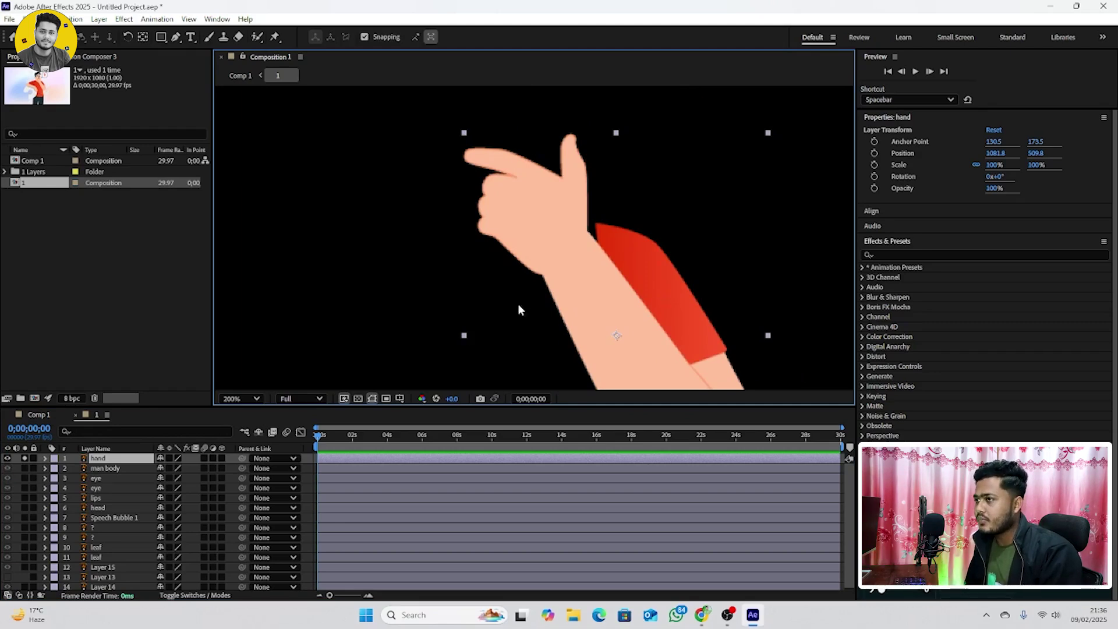
pyautogui.click(144, 37)
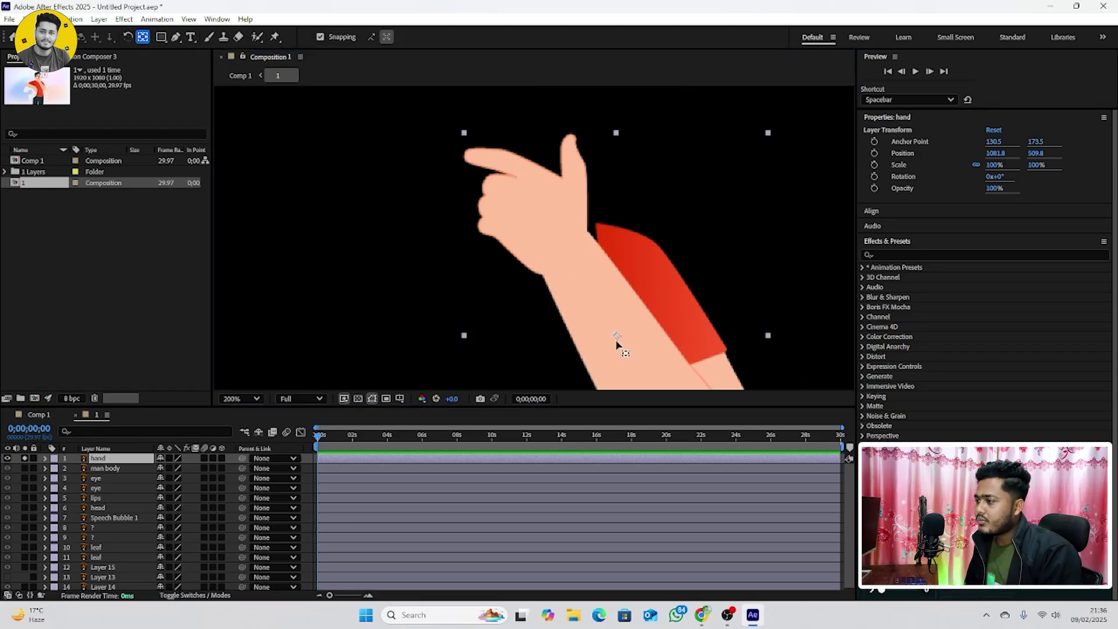
pyautogui.moveTo(617, 341); pyautogui.dragTo(600, 227)
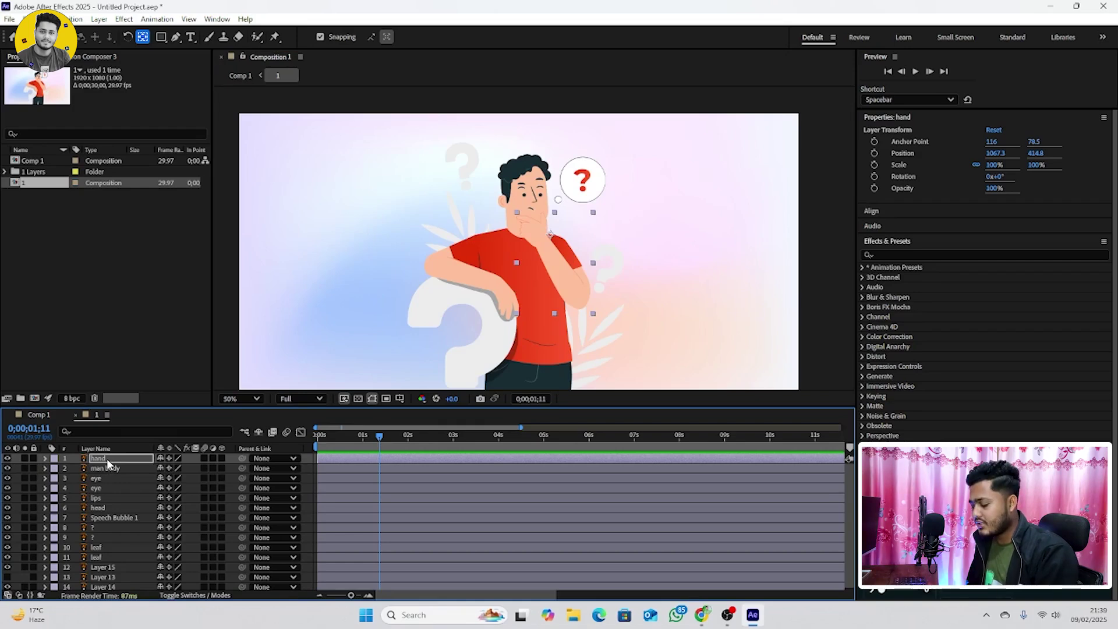
# Keyframe the hand layer's rotation at 0° at the composition start and 7° at 0;00;00;29
pyautogui.press('r')
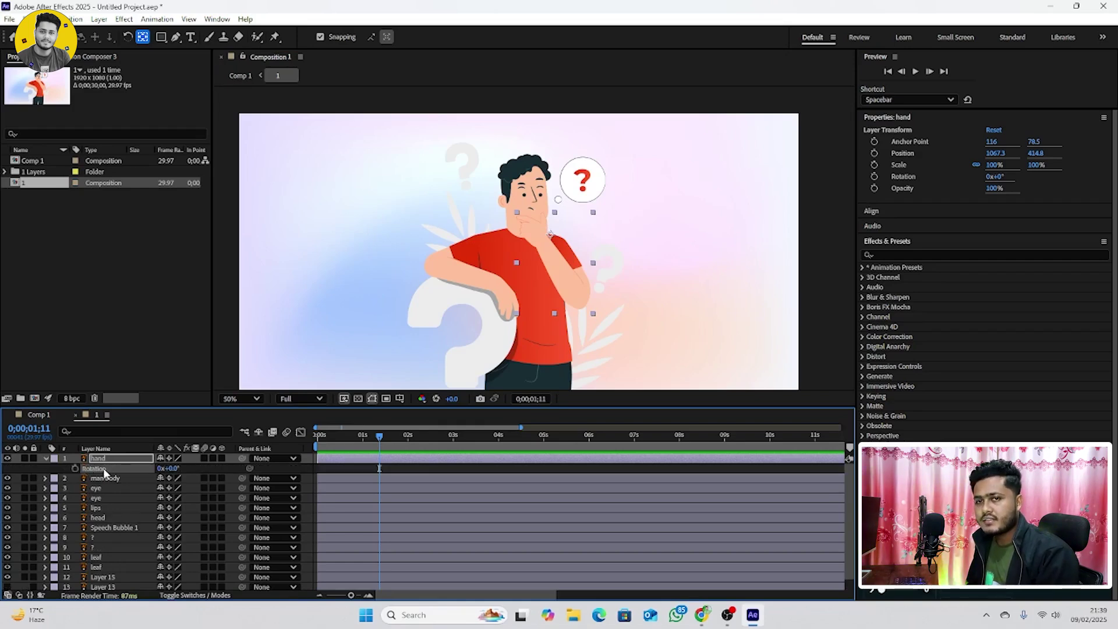
pyautogui.press('Home')
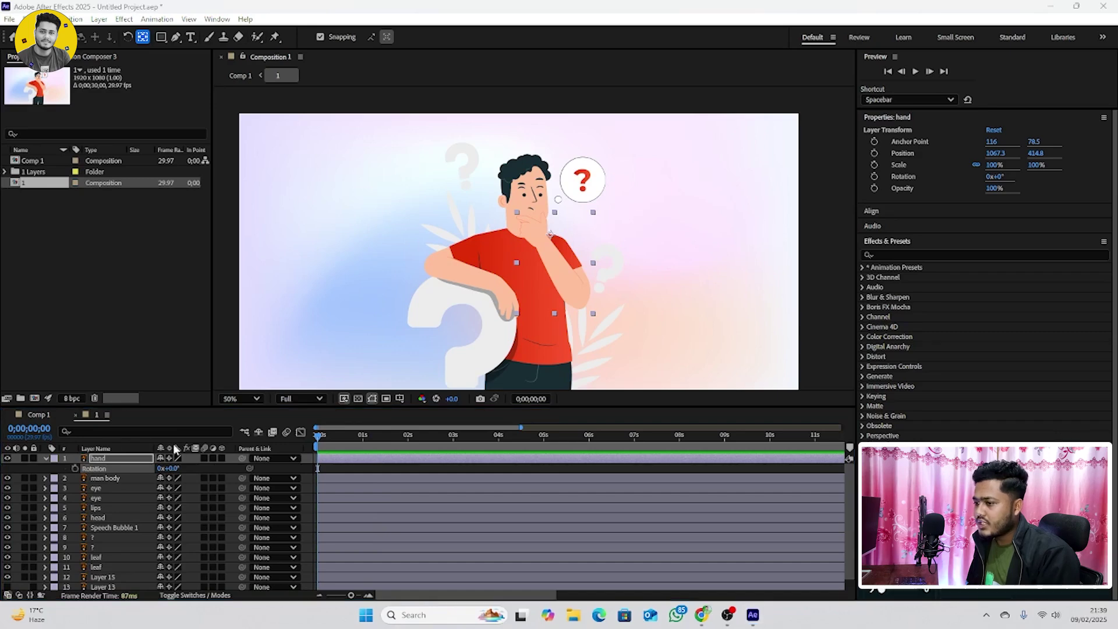
pyautogui.click(75, 469)
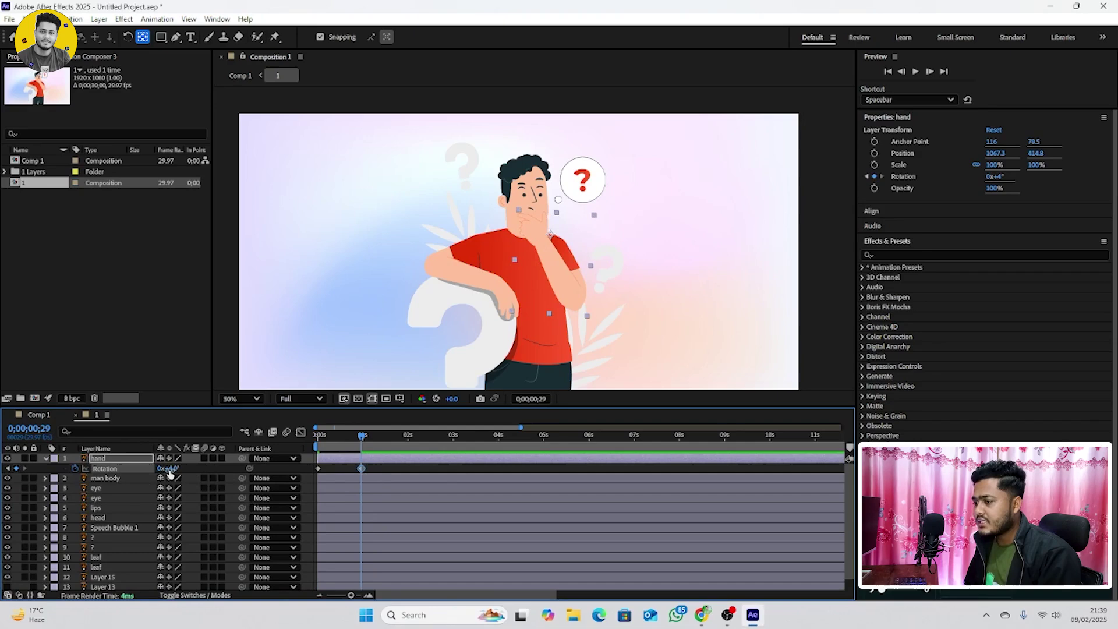
pyautogui.click(170, 469)
pyautogui.write('5')
pyautogui.press('Return')
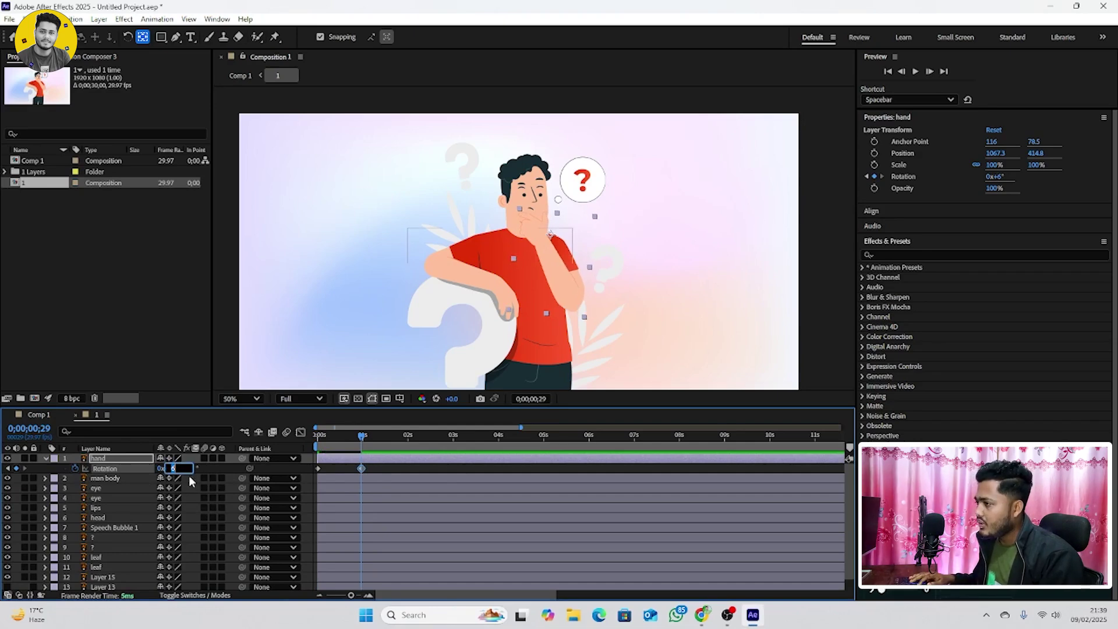
pyautogui.write('7')
pyautogui.press('Return')
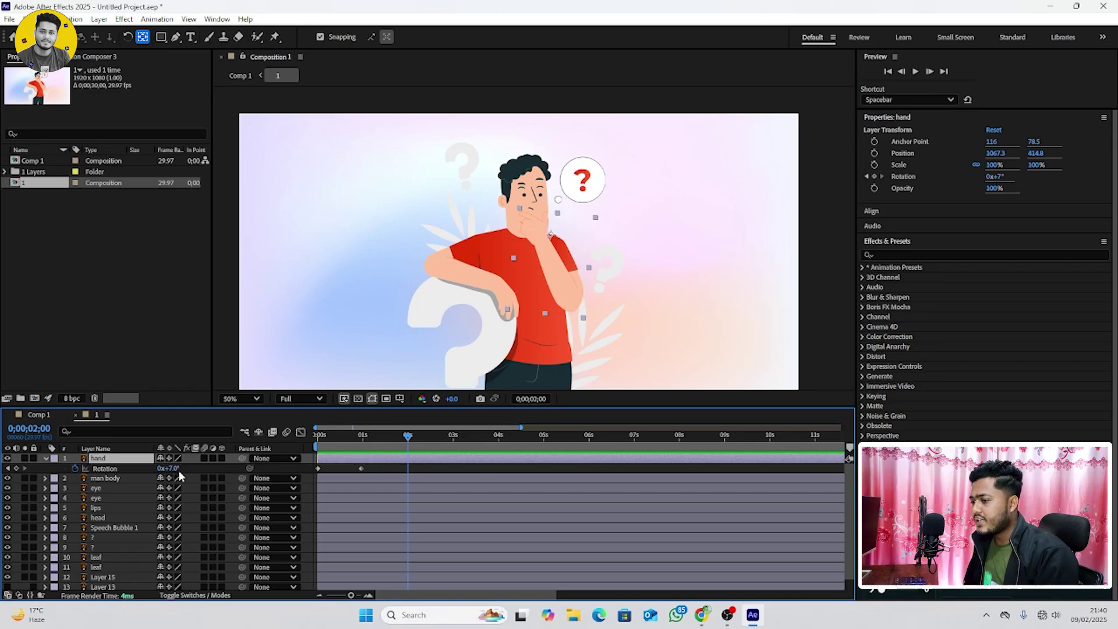
# Return the hand's rotation to 0° at 0;00;02;00 and preview the motion from the start
pyautogui.click(171, 469)
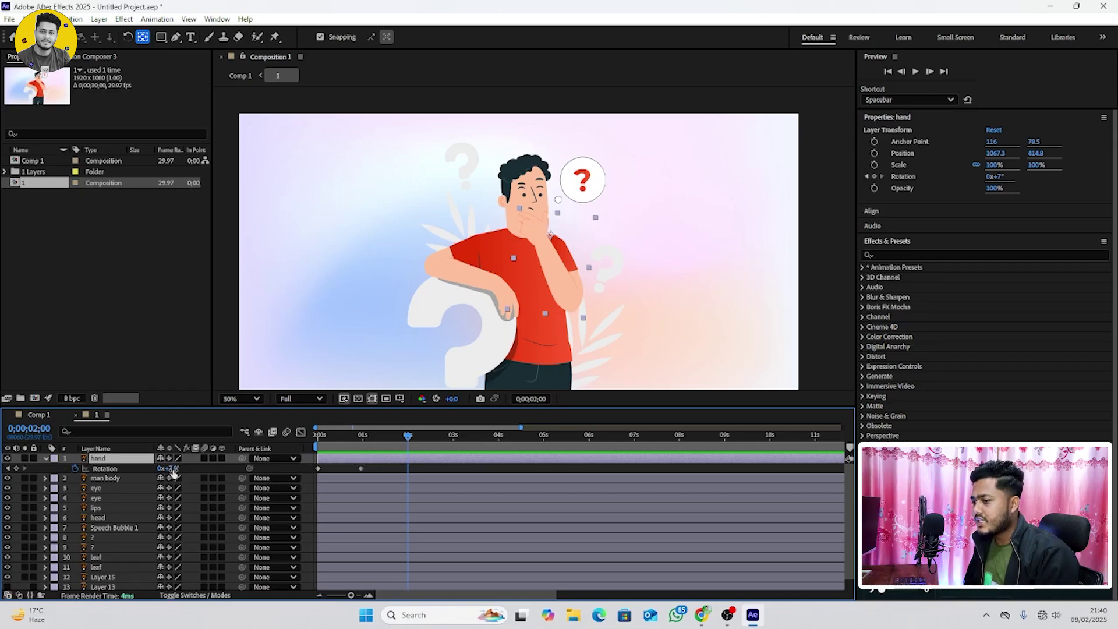
pyautogui.write('0')
pyautogui.press('Return')
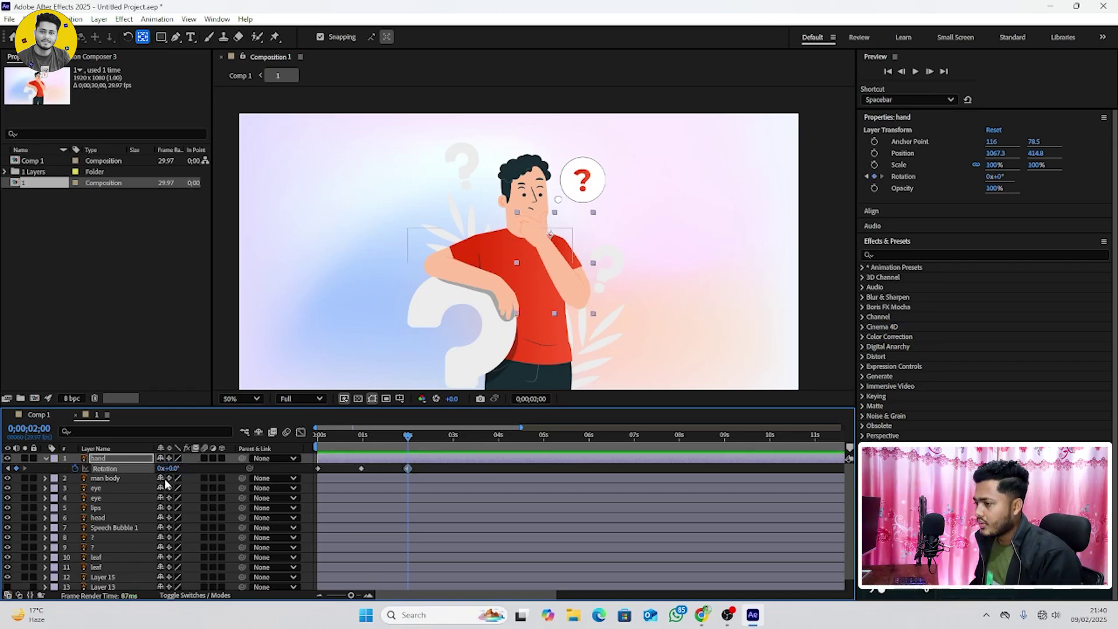
pyautogui.scroll(2, 568, 286)
pyautogui.press('Home')
pyautogui.press('space')
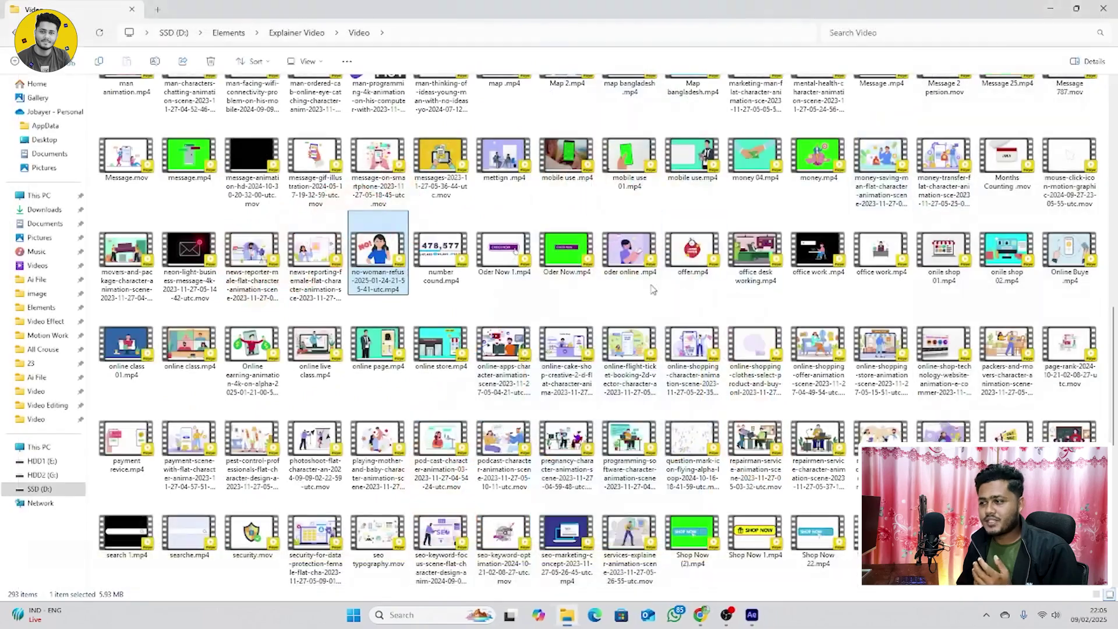
# Browse the animation clips in the Explainer Video folder's Video subfolder and preview the world pin-point location map background clip
pyautogui.scroll(-5, 641, 280)
pyautogui.click(403, 348)
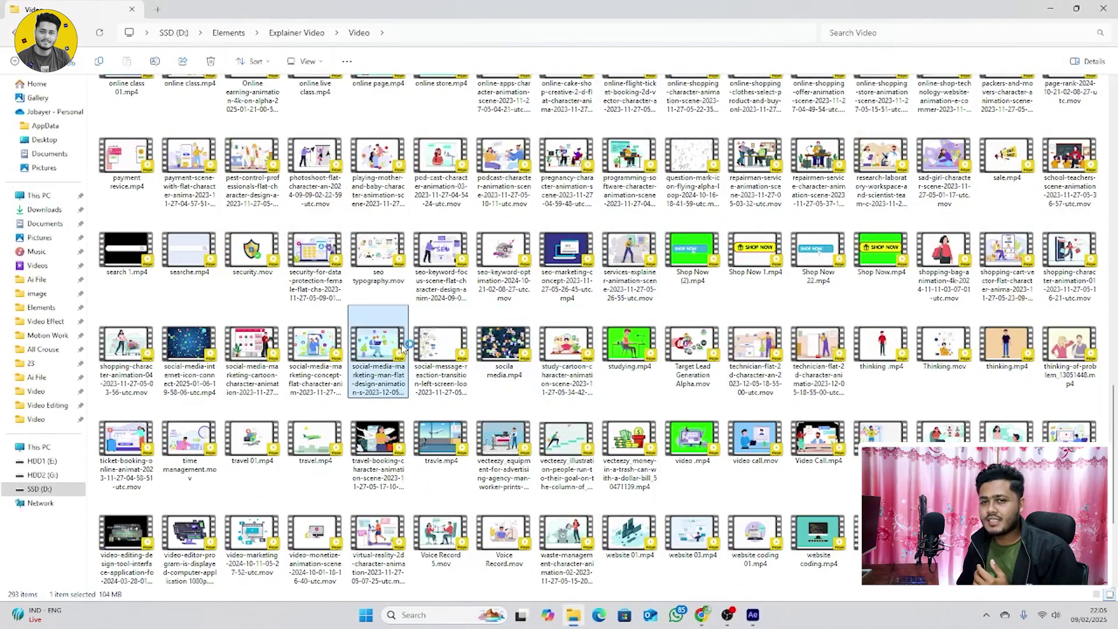
pyautogui.doubleClick(406, 345)
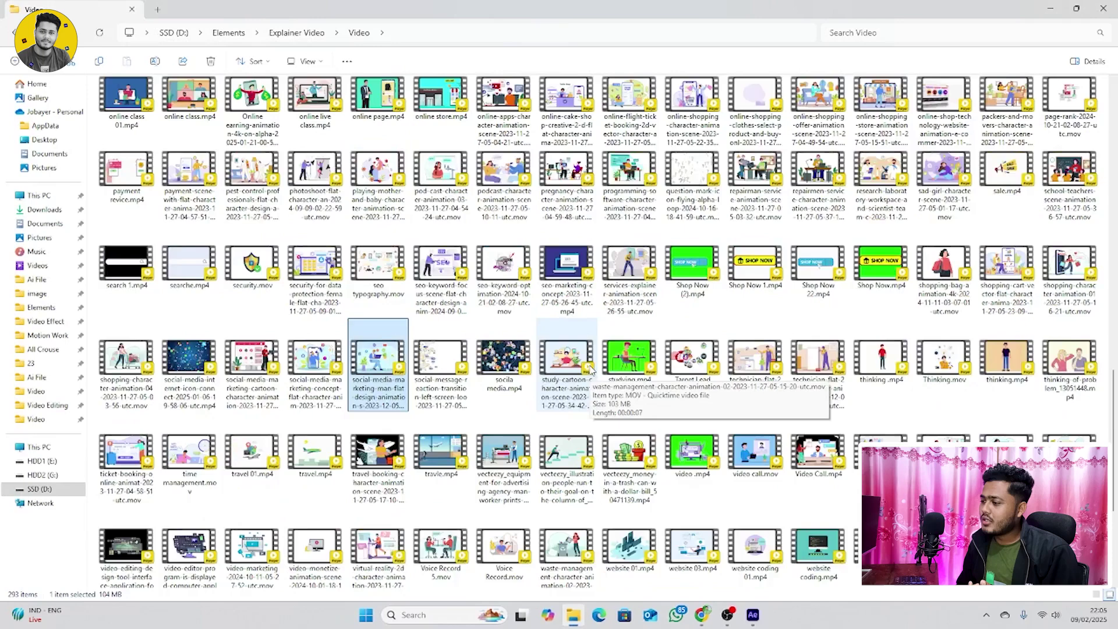
pyautogui.scroll(-3, 591, 371)
pyautogui.click(632, 466)
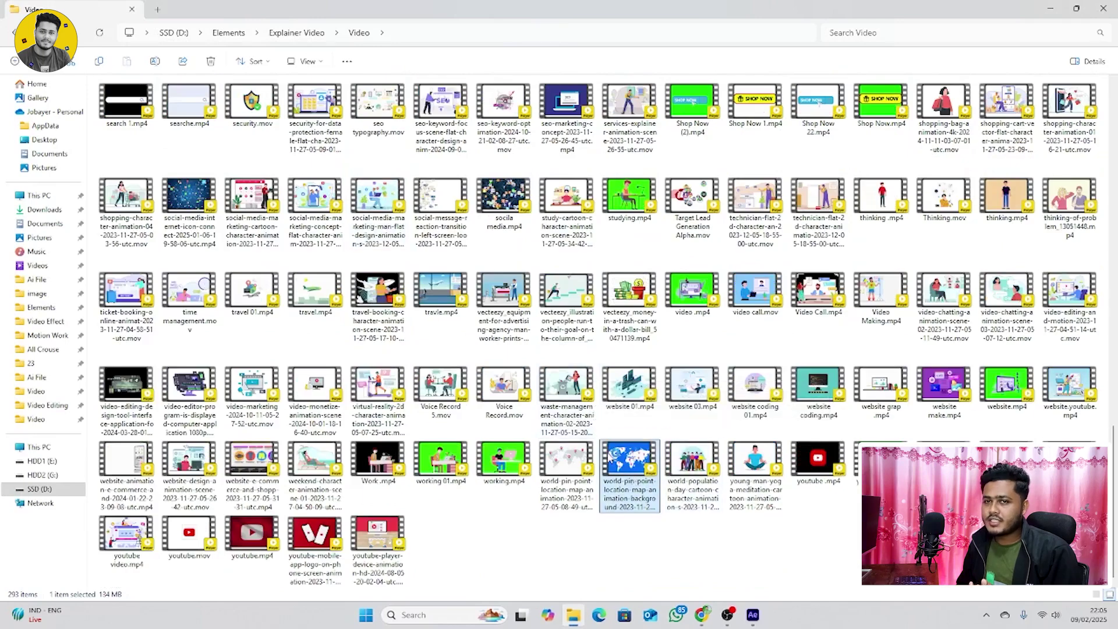
pyautogui.doubleClick(618, 457)
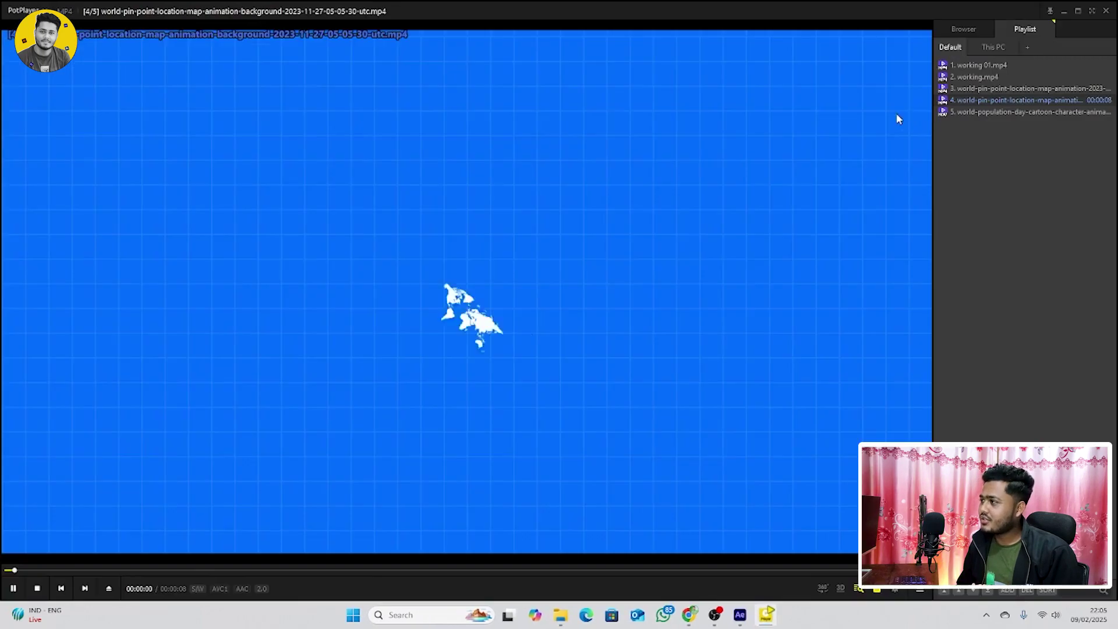
pyautogui.click(1106, 10)
pyautogui.scroll(5, 522, 303)
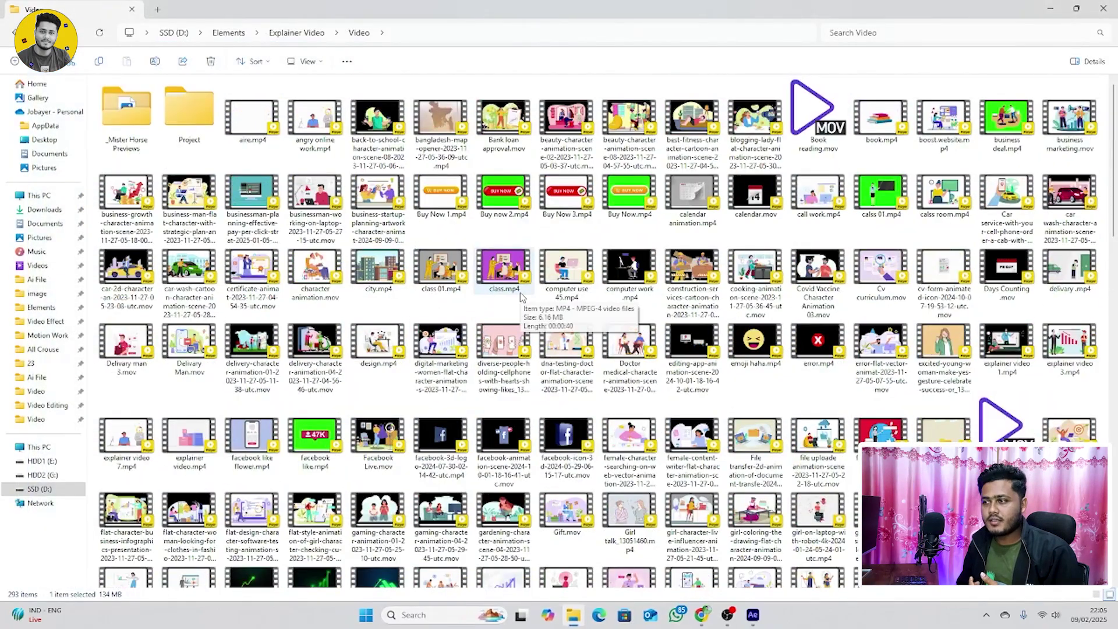
pyautogui.scroll(-10, 523, 297)
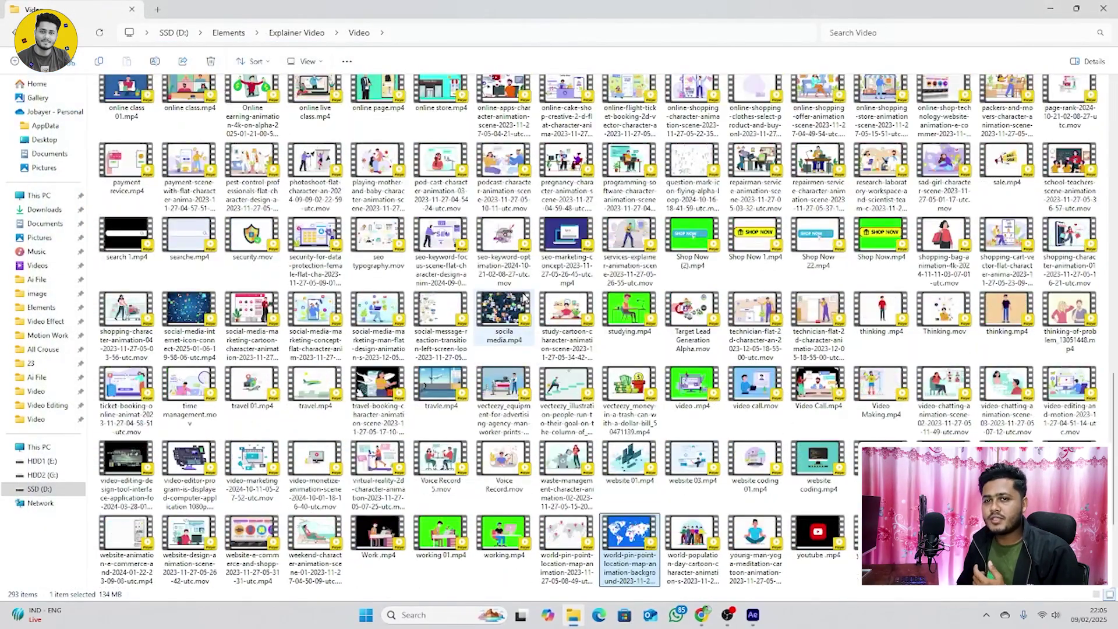
# Look over the Animation Video Pack form's questions in Chrome and switch back to After Effects
pyautogui.click(702, 615)
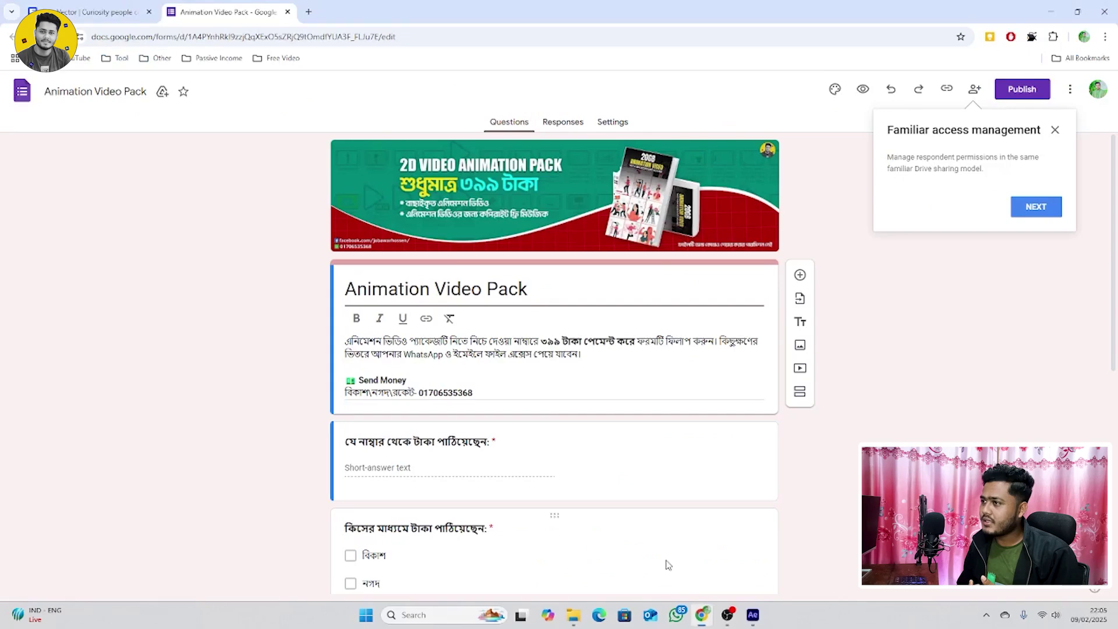
pyautogui.scroll(-3, 433, 291)
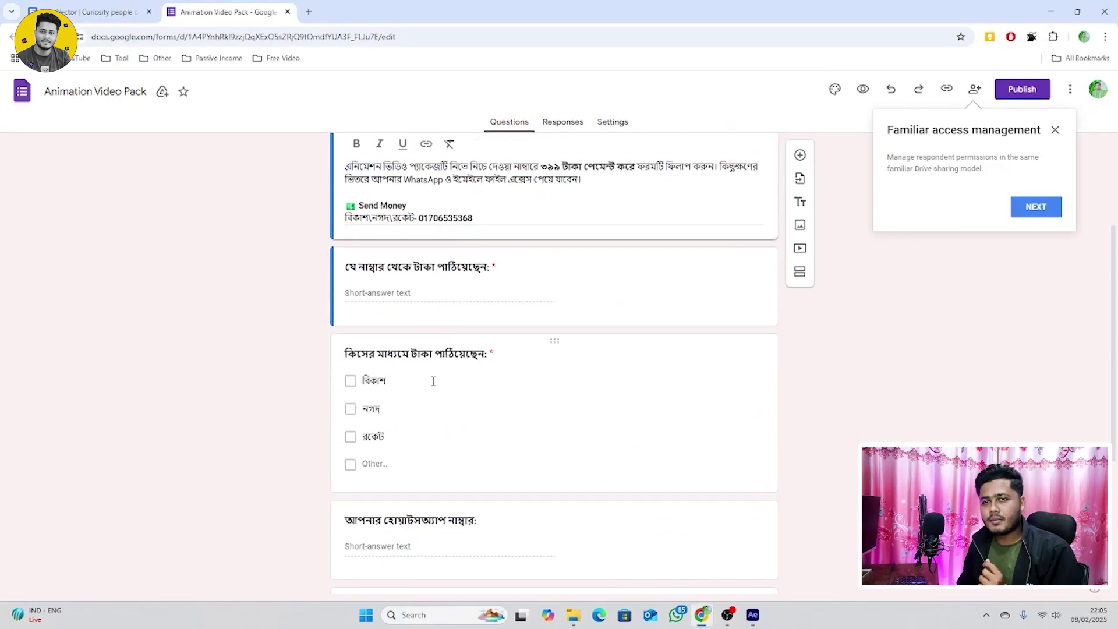
pyautogui.click(573, 615)
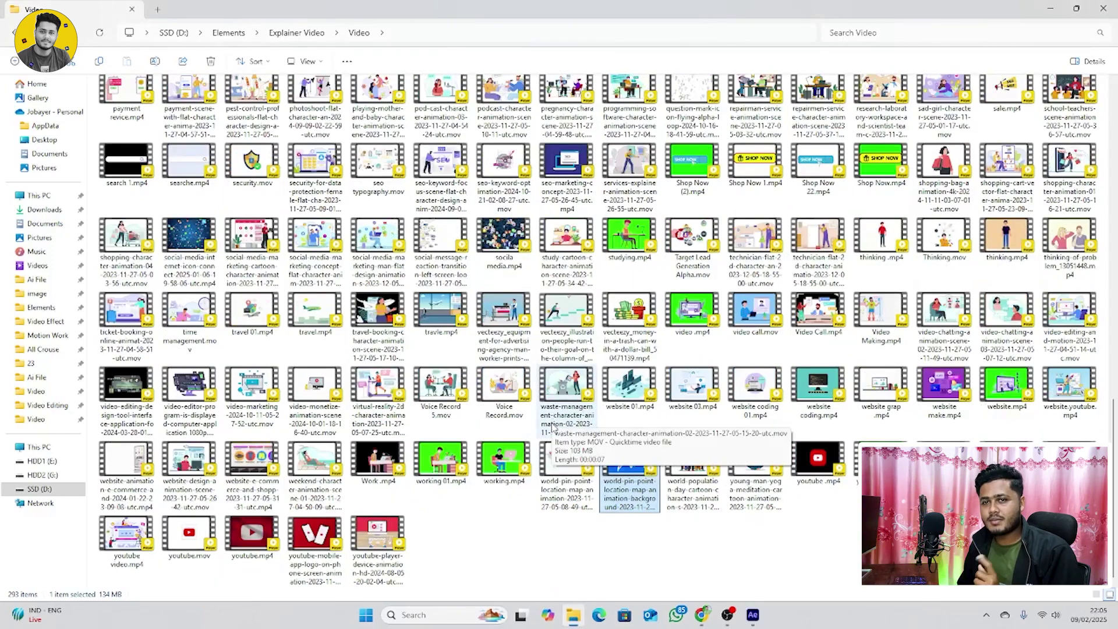
pyautogui.click(753, 615)
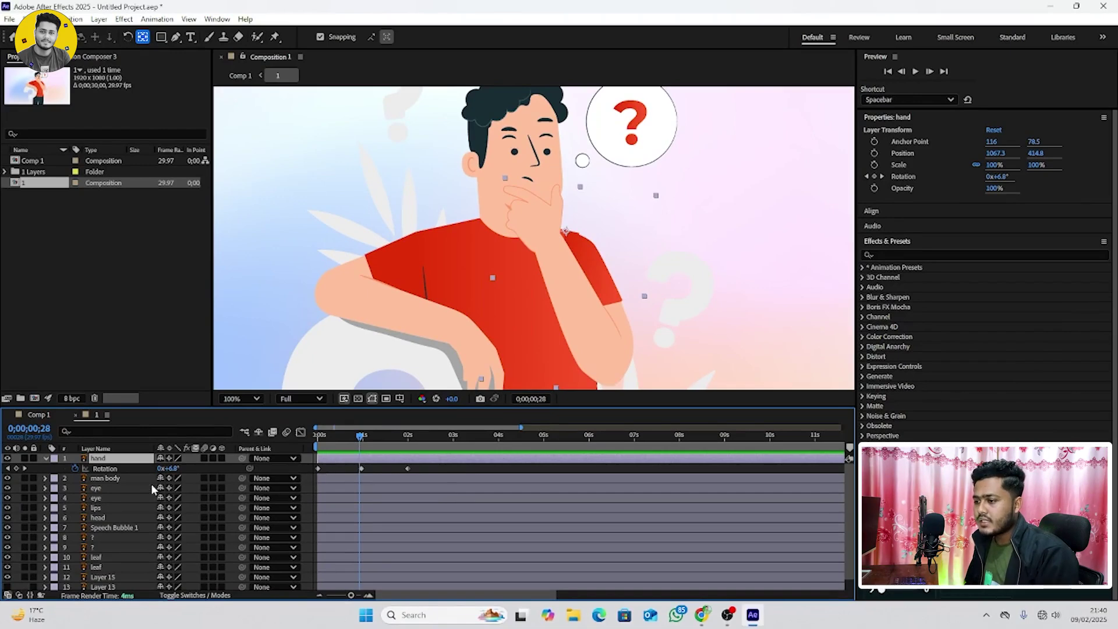
# With the time at 0;00;00;16, select both eye layers, show their Scale property and unlink its proportions
pyautogui.click(112, 489)
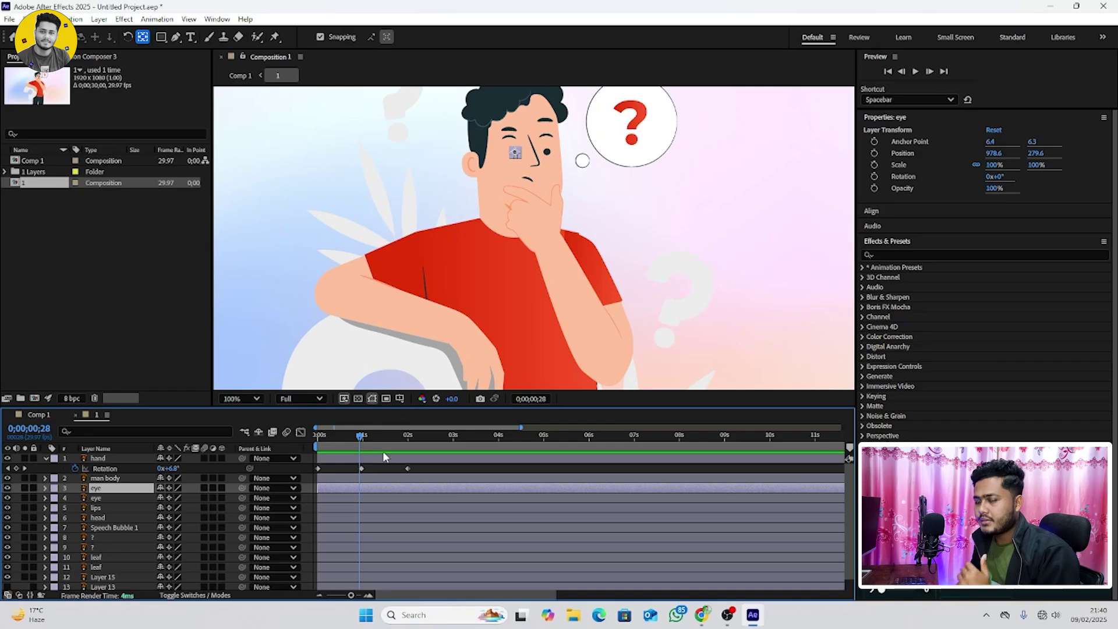
pyautogui.moveTo(367, 446); pyautogui.dragTo(341, 444)
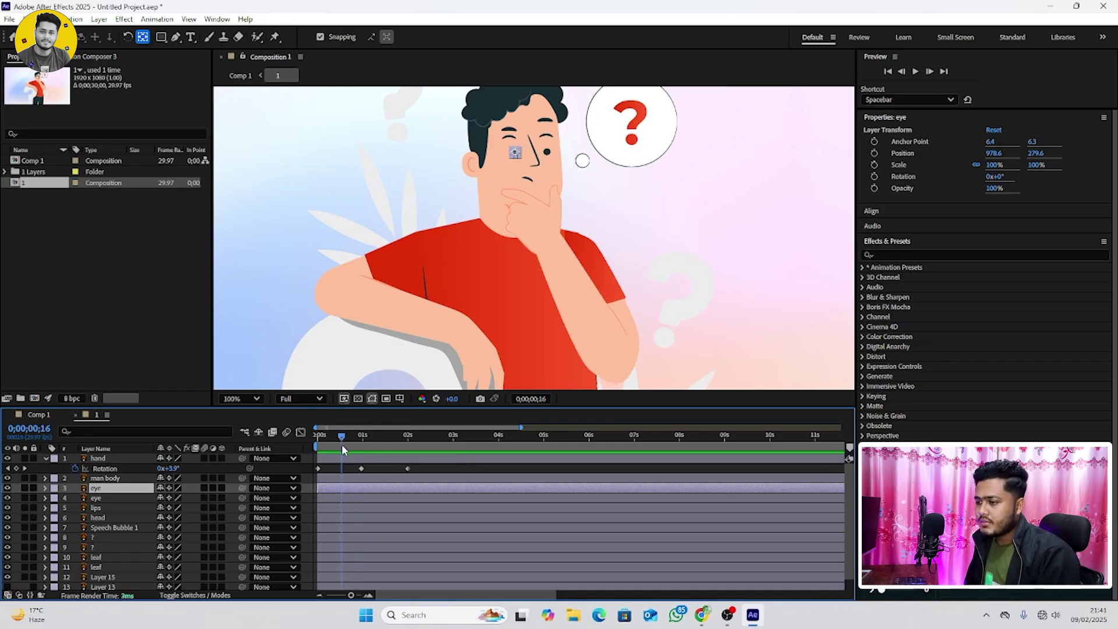
pyautogui.keyDown('shift'); pyautogui.click(100, 498); pyautogui.keyUp('shift')
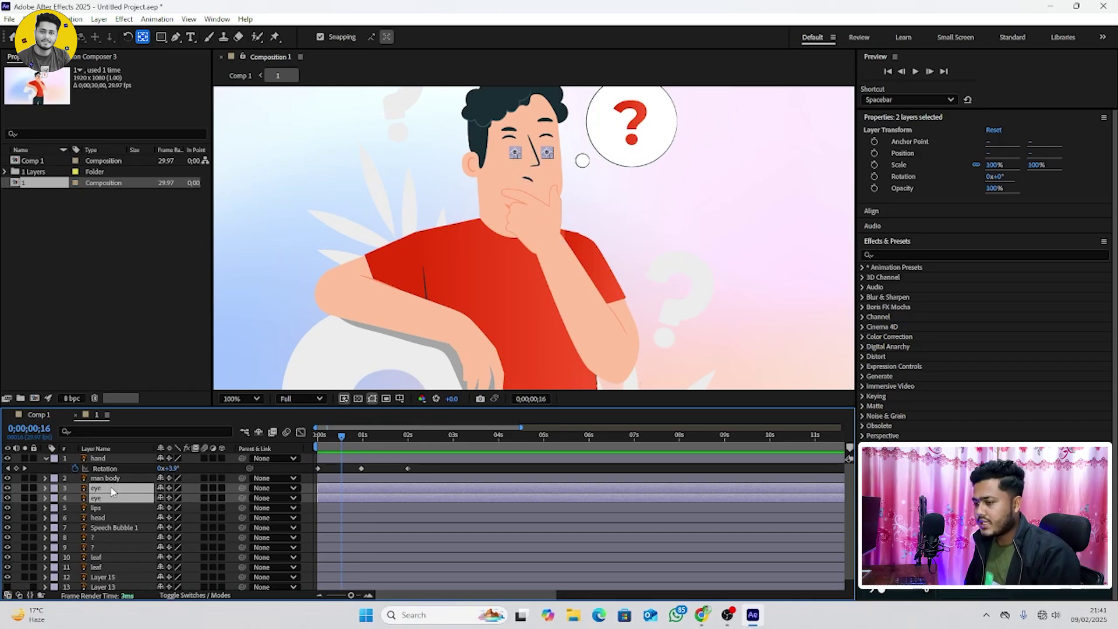
pyautogui.press('s')
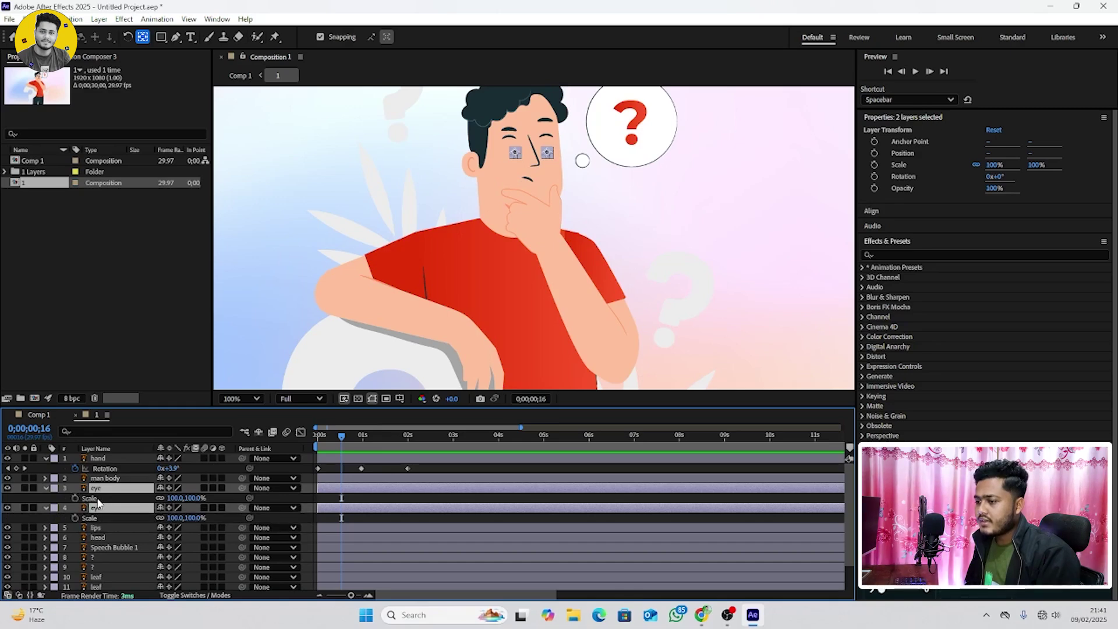
pyautogui.click(159, 516)
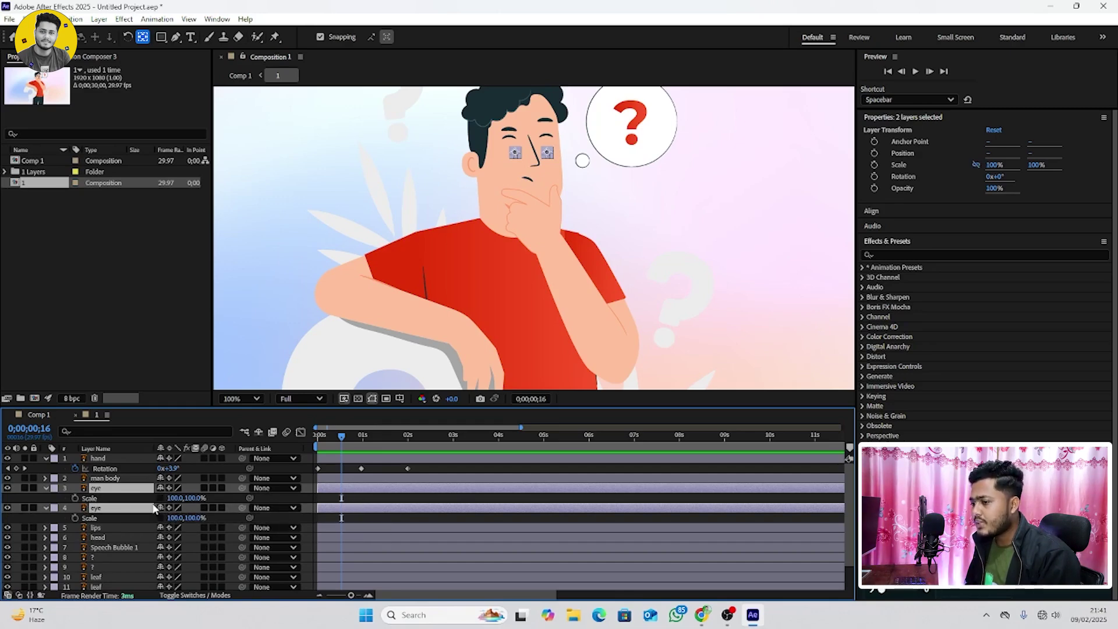
# Add 100% Scale keyframes to both eye layers at 0;00;00;16 and 0;00;01;15
pyautogui.click(75, 499)
pyautogui.moveTo(374, 452); pyautogui.dragTo(386, 451)
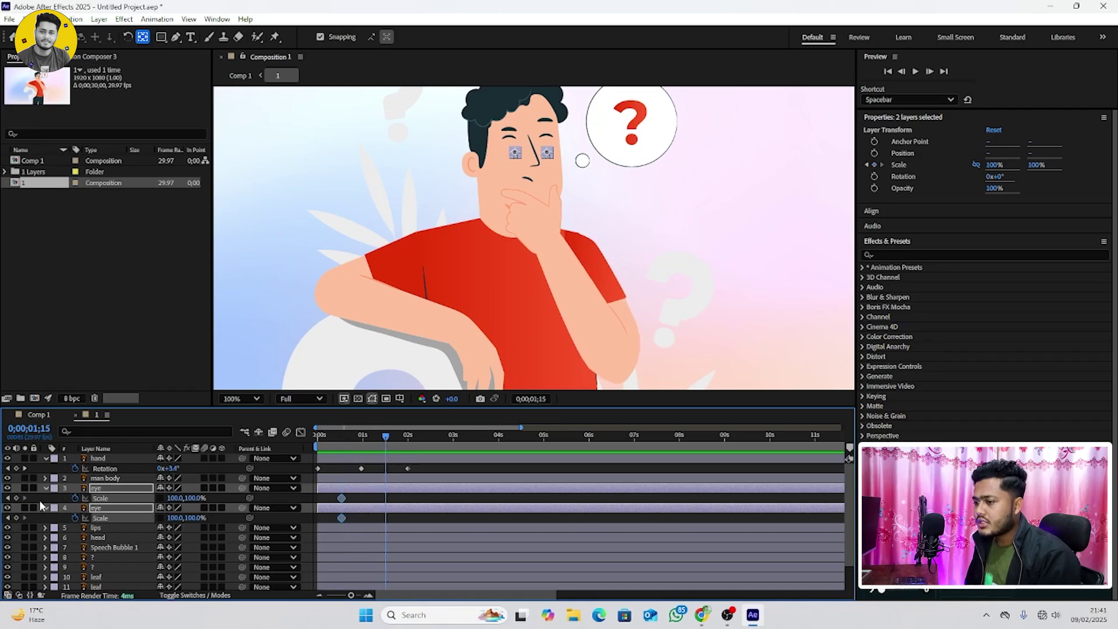
pyautogui.click(16, 498)
# Set the vertical scale of both eyes to 0% at 0;00;01;01 to close them for a blink
pyautogui.moveTo(390, 442); pyautogui.dragTo(366, 447)
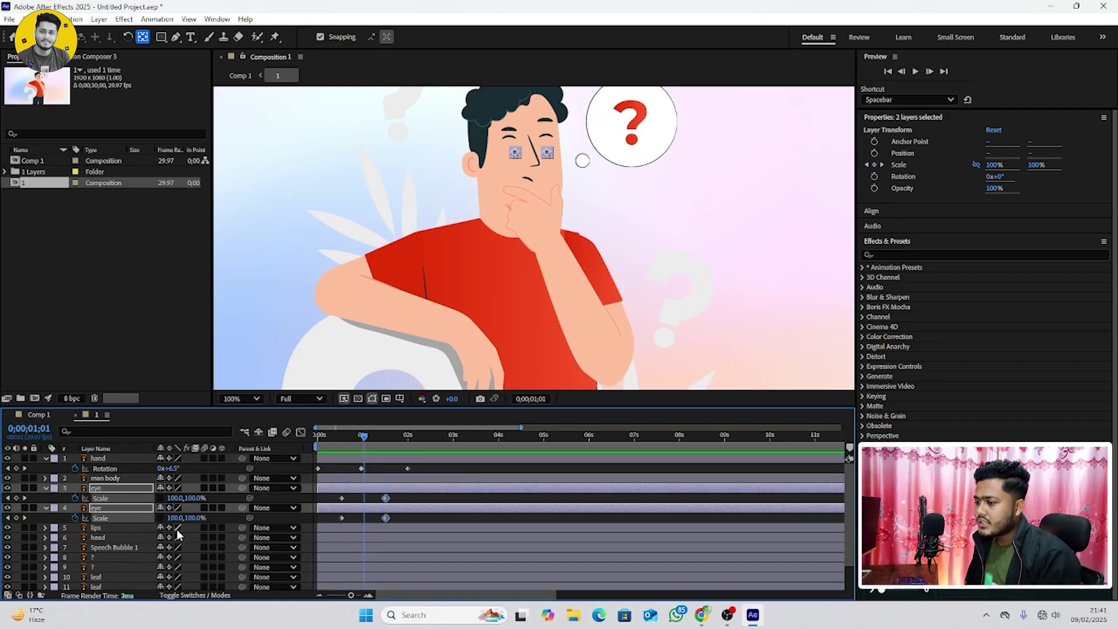
pyautogui.click(194, 499)
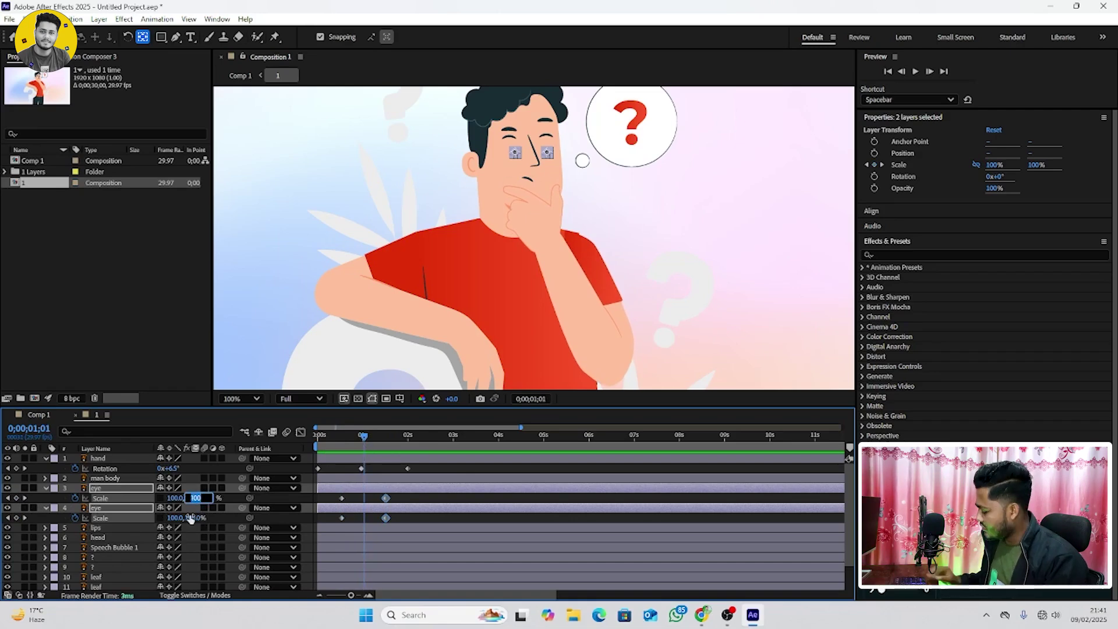
pyautogui.write('0')
pyautogui.press('Return')
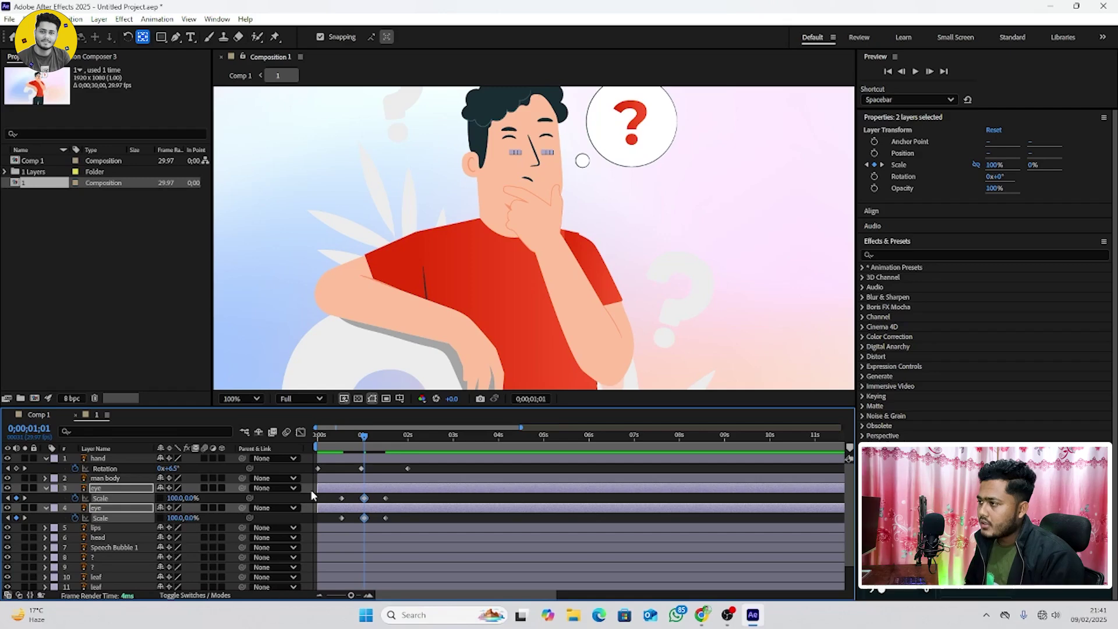
# Play back the eye blink and hand movement from the start of the composition
pyautogui.moveTo(367, 441); pyautogui.dragTo(339, 438)
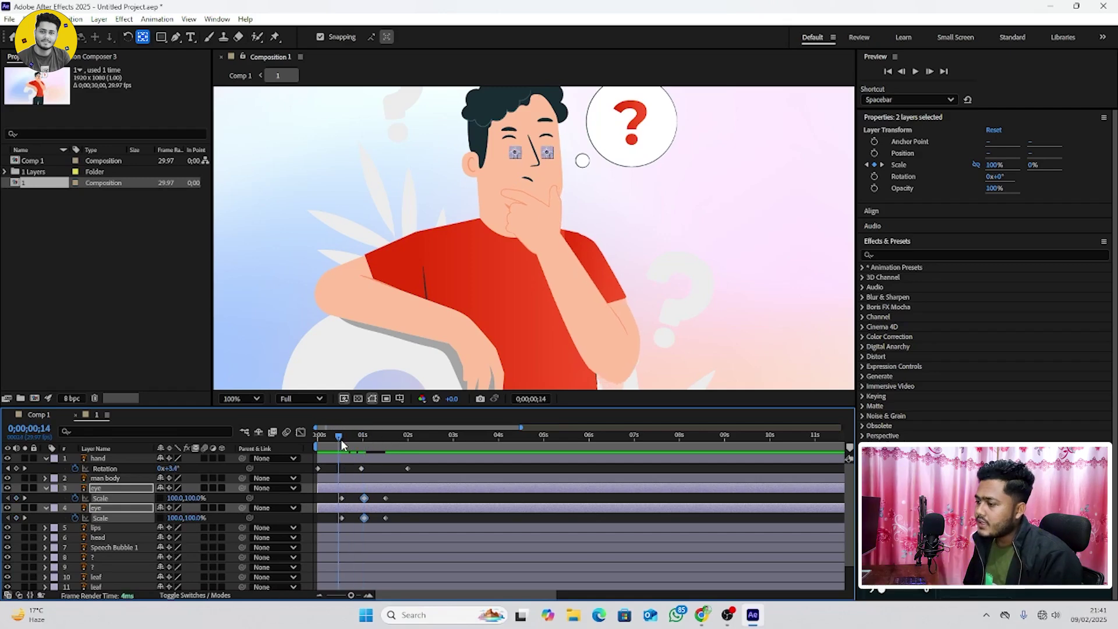
pyautogui.moveTo(339, 438); pyautogui.dragTo(317, 438)
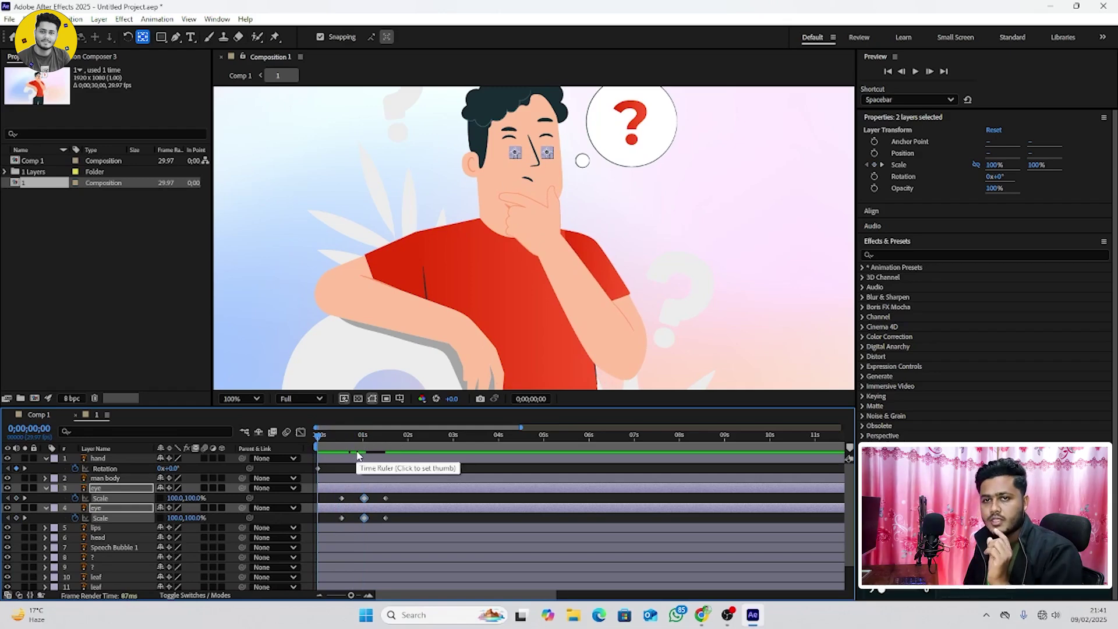
pyautogui.press('space')
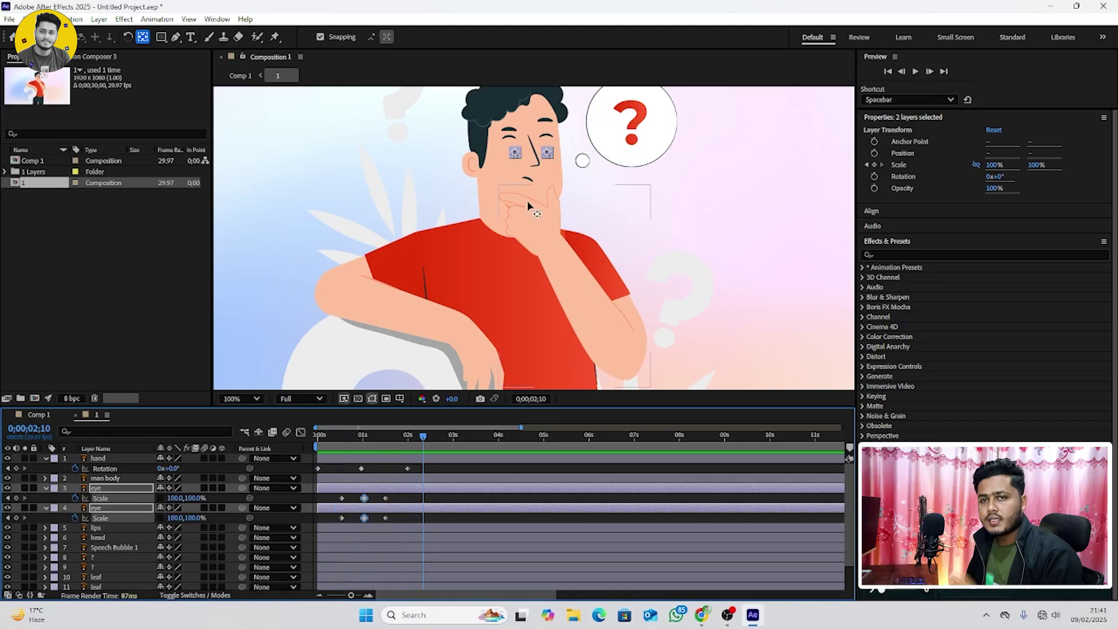
# Shorten the blink by moving both eyes' Scale keyframes closer together, and preview the faster blink
pyautogui.press('space')
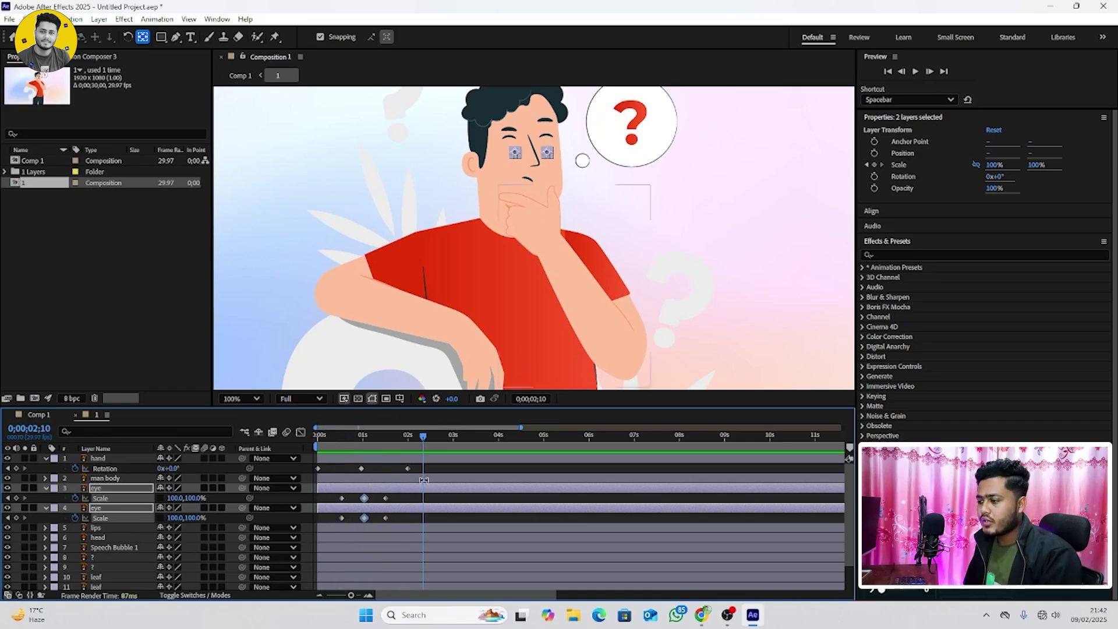
pyautogui.moveTo(402, 497); pyautogui.dragTo(336, 526)
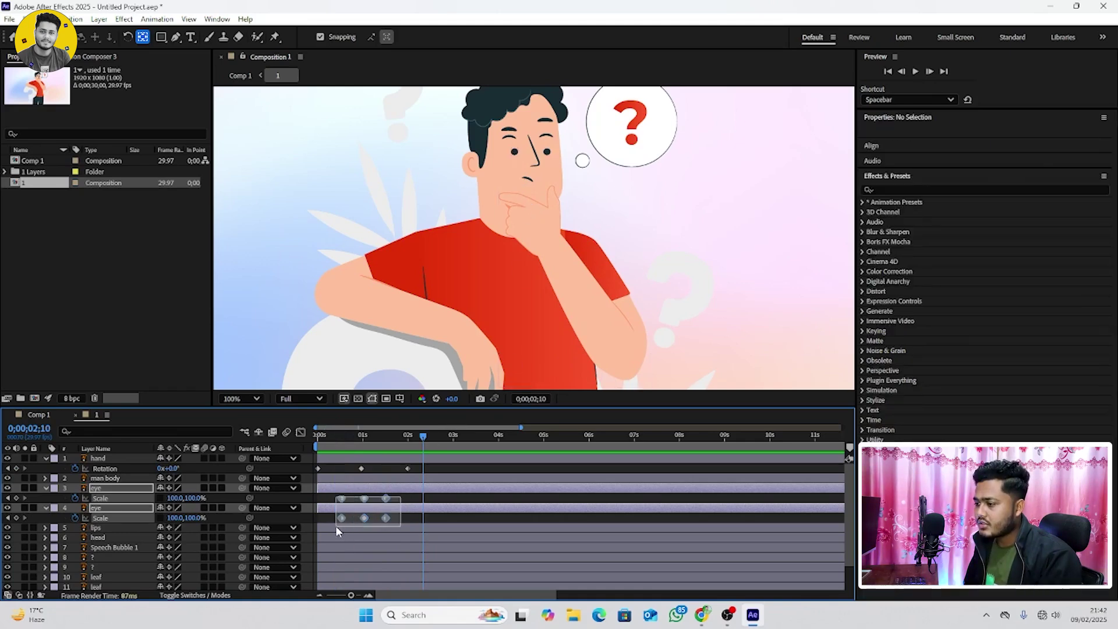
pyautogui.moveTo(389, 502); pyautogui.dragTo(360, 503)
pyautogui.moveTo(353, 435); pyautogui.dragTo(329, 435)
pyautogui.press('space')
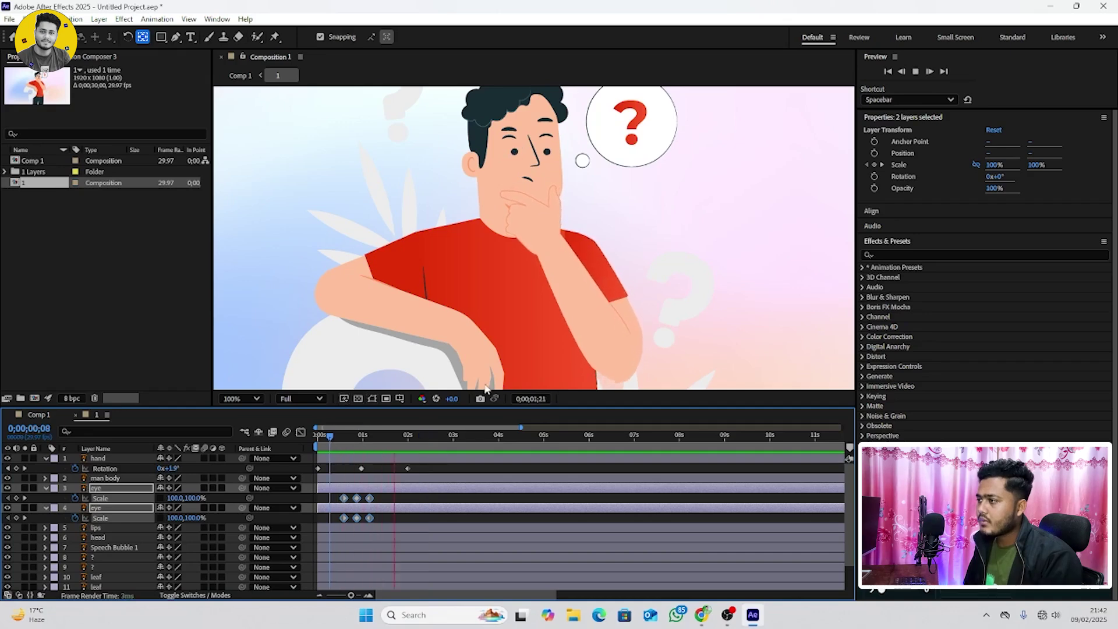
pyautogui.press('space')
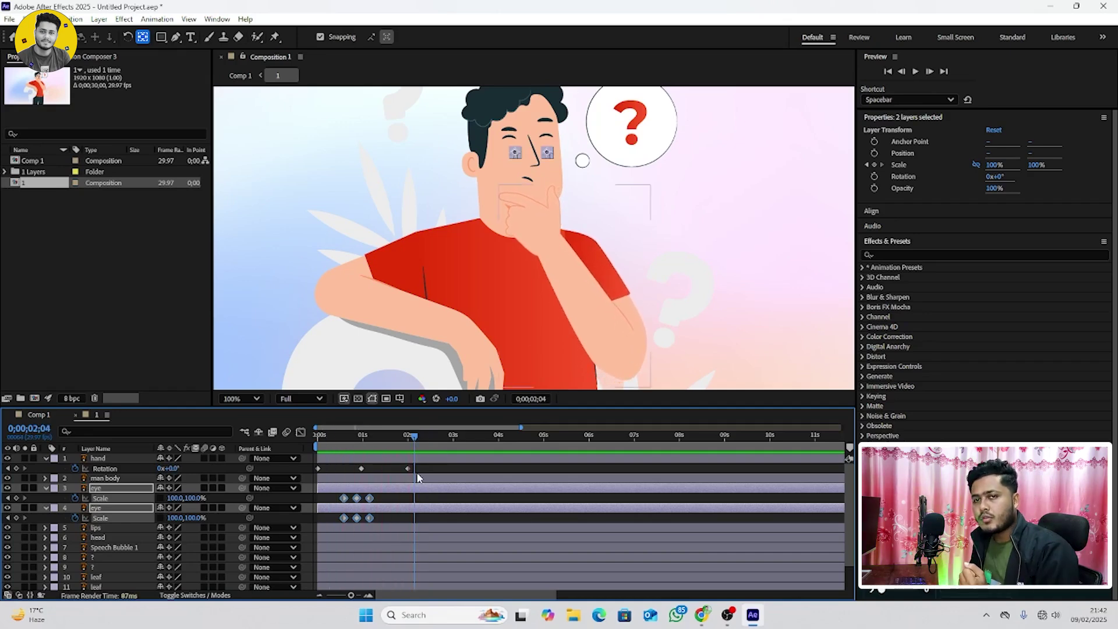
# Apply Easy Ease to all the hand Rotation and eye Scale keyframes and play back the smoothed motion from the start
pyautogui.moveTo(424, 467); pyautogui.dragTo(308, 522)
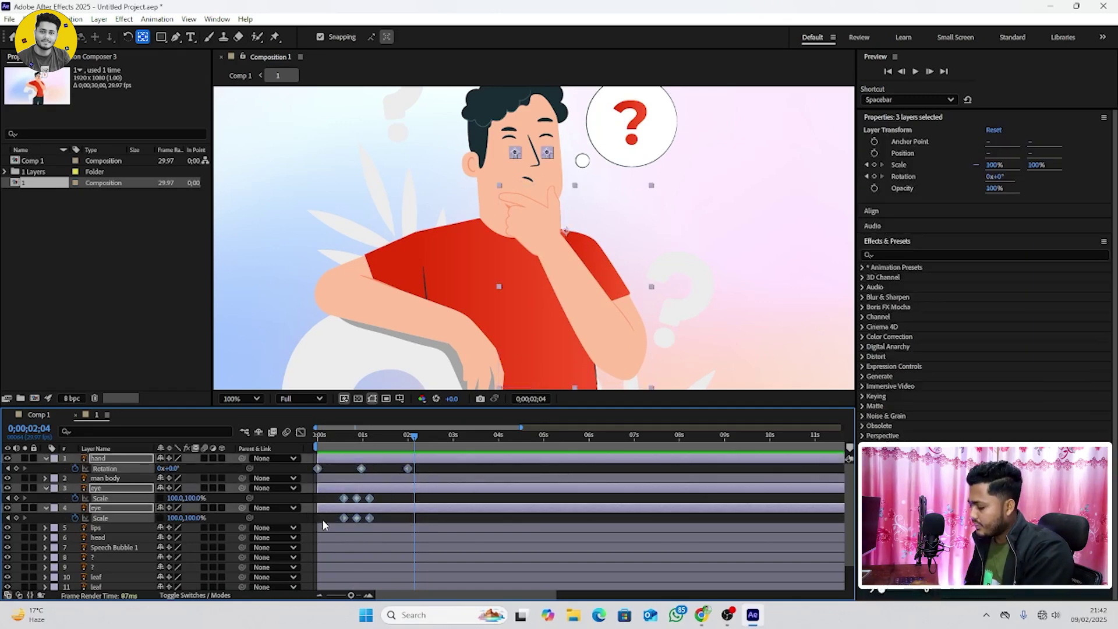
pyautogui.press('F9')
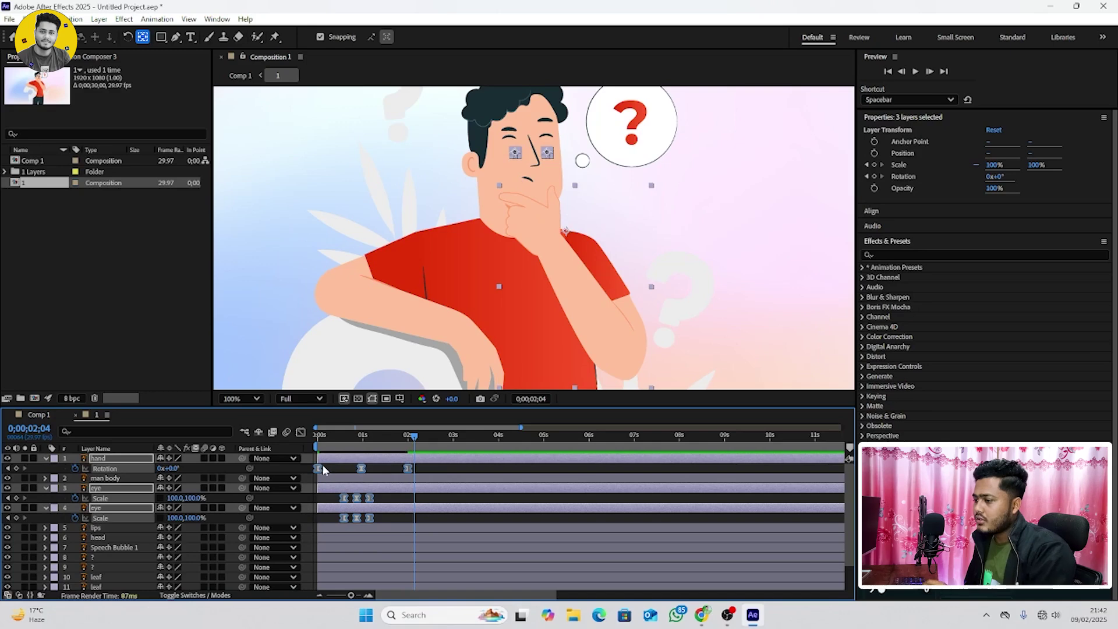
pyautogui.click(316, 437)
pyautogui.press('space')
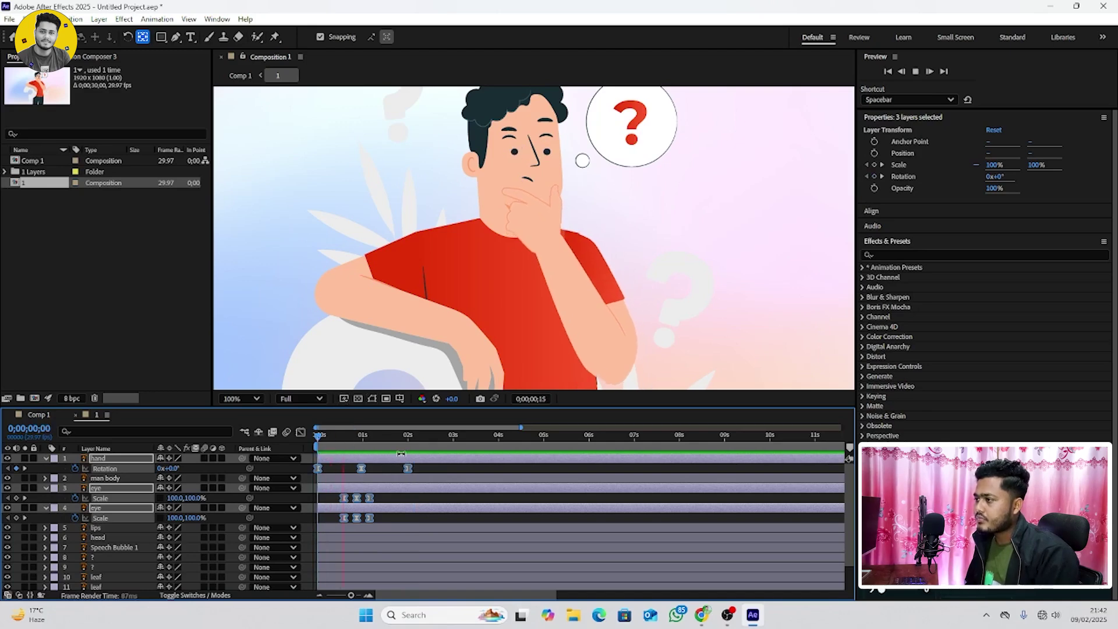
pyautogui.click(423, 445)
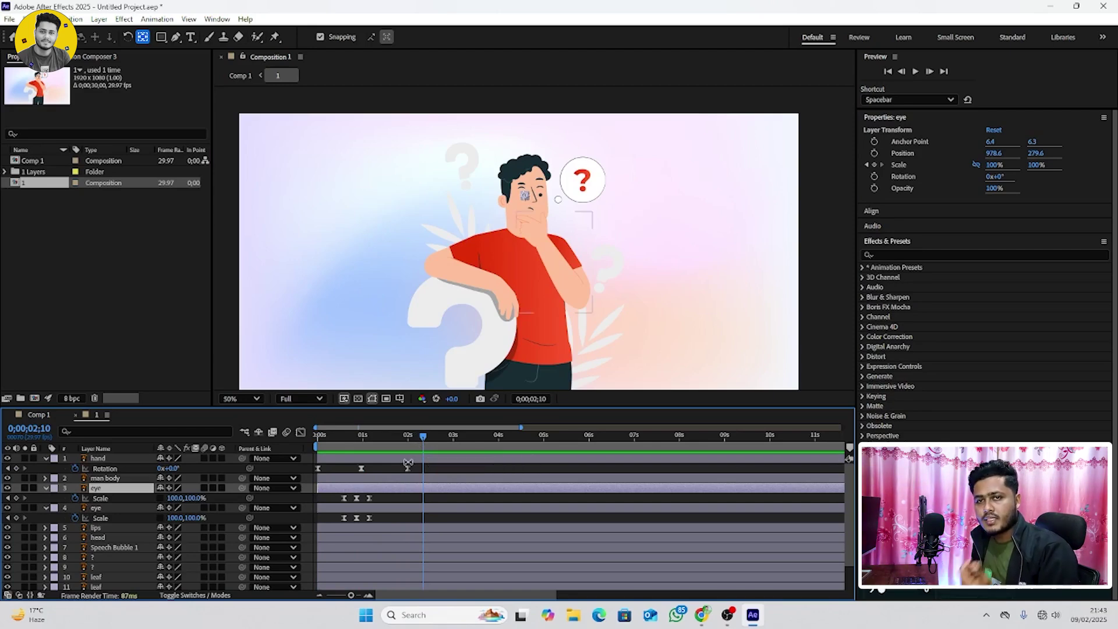
# Copy both eyes' three blink keyframes, paste them shortly after 0;00;02;15 and at 0;00;04;18, and preview the repeated blinks
pyautogui.click(542, 442)
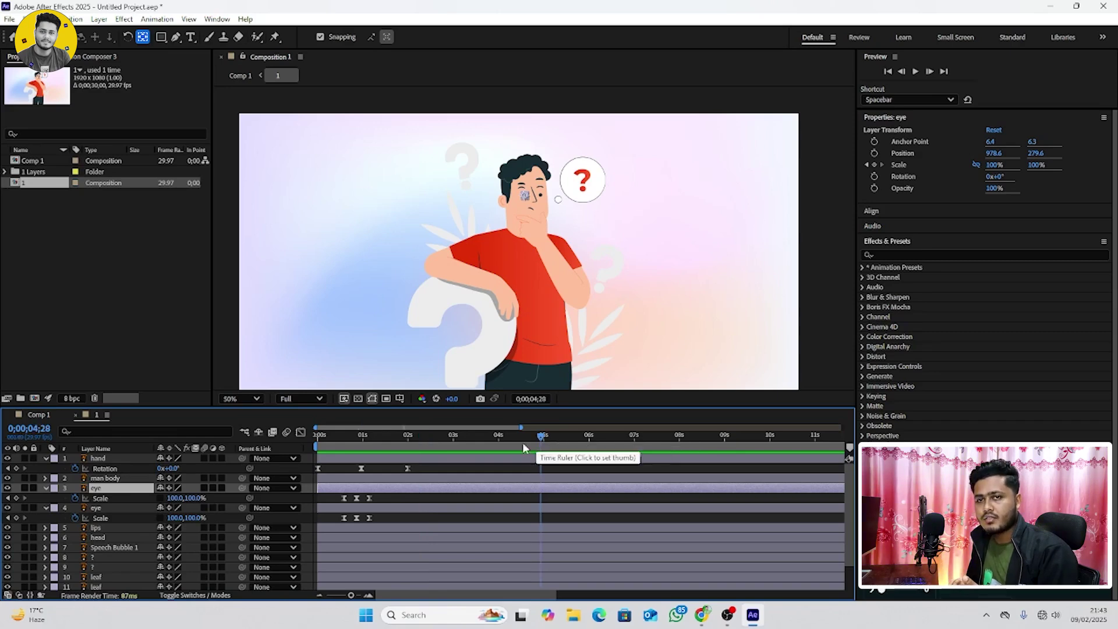
pyautogui.click(388, 504)
pyautogui.moveTo(392, 496); pyautogui.dragTo(332, 520)
pyautogui.click(435, 436)
pyautogui.hotkey('ctrl', 'v')
pyautogui.moveTo(435, 440); pyautogui.dragTo(527, 459)
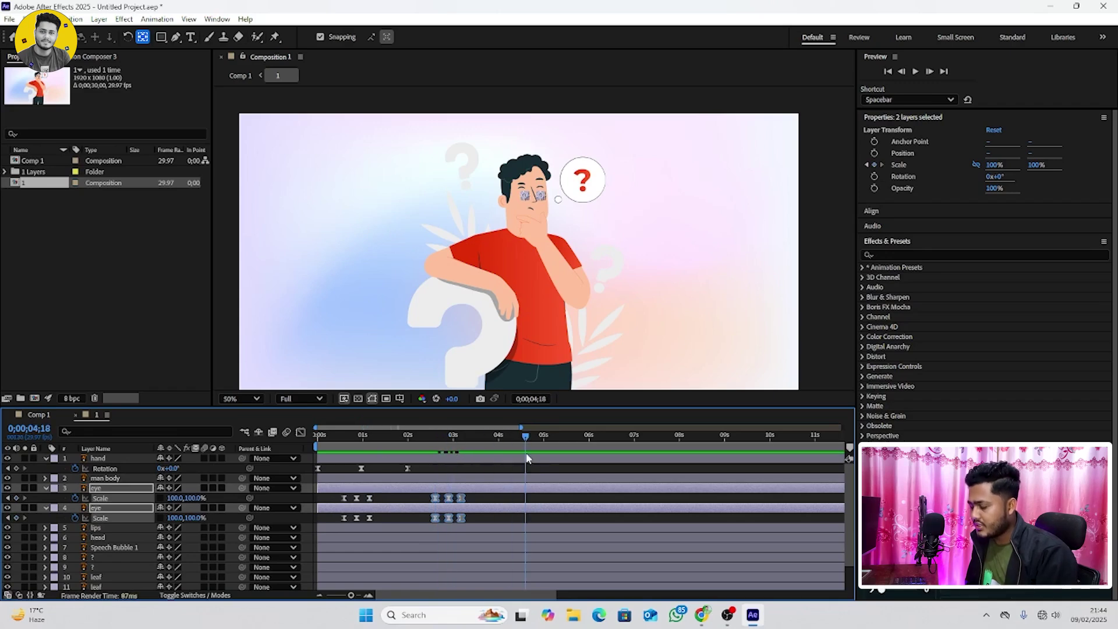
pyautogui.hotkey('ctrl', 'v')
pyautogui.press('space')
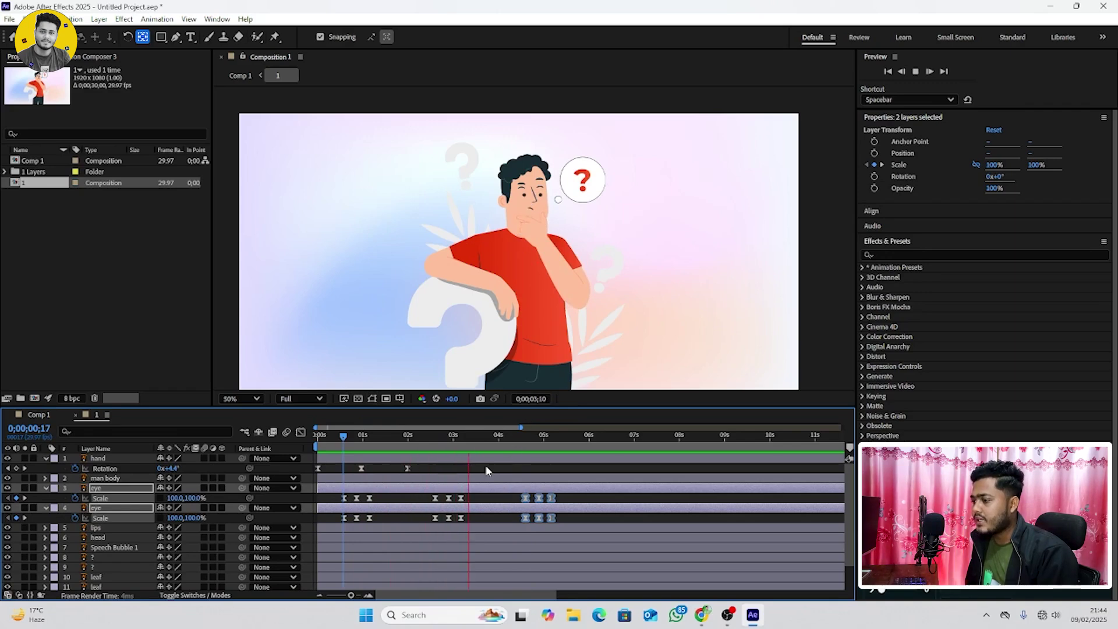
pyautogui.press('space')
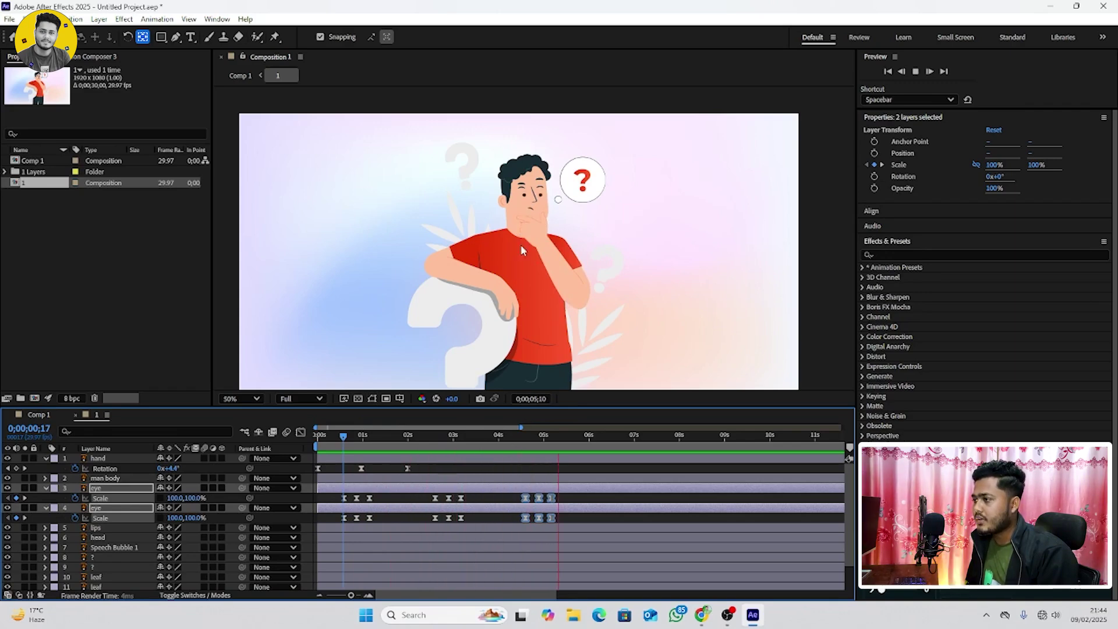
# Copy the hand's three Rotation keyframes, paste them at 0;00;02;21, and play back the repeated hand movement
pyautogui.moveTo(507, 436); pyautogui.dragTo(408, 442)
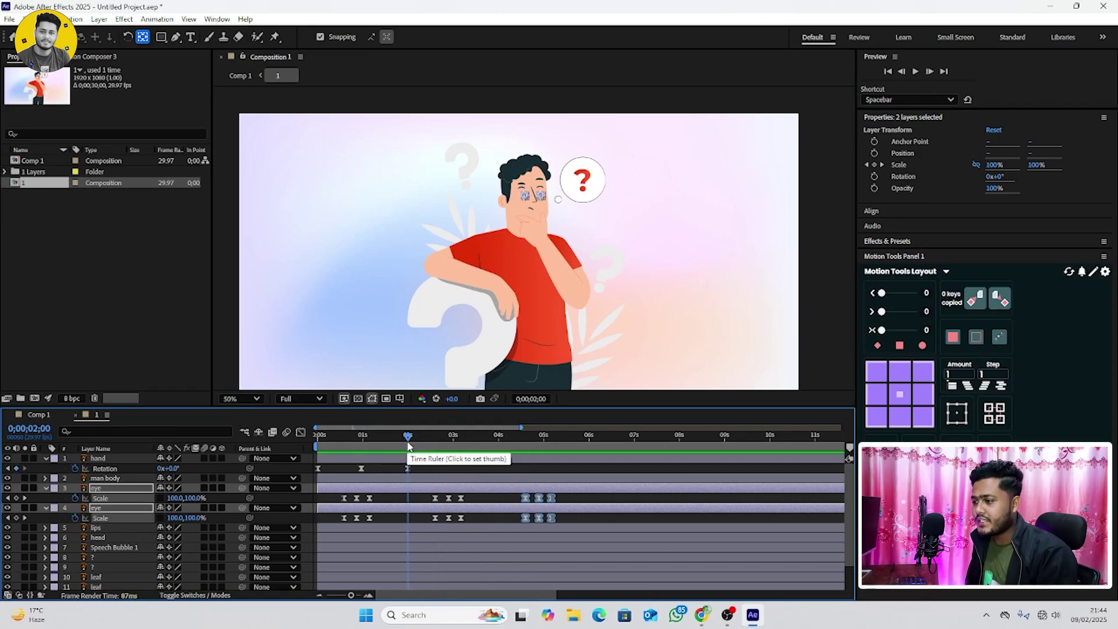
pyautogui.moveTo(408, 445); pyautogui.dragTo(315, 469)
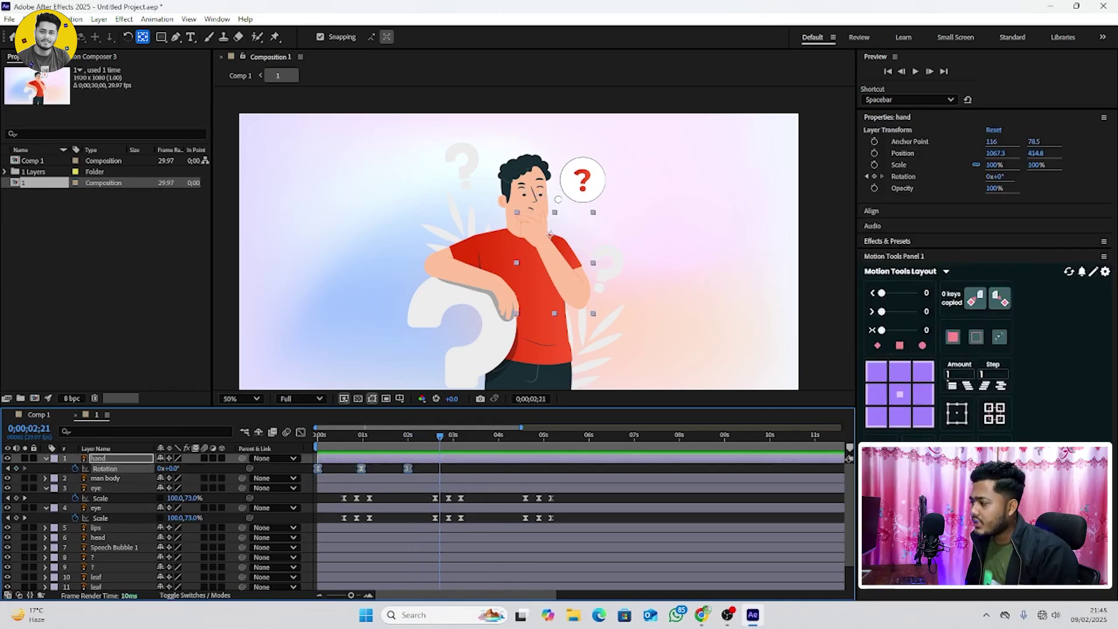
pyautogui.hotkey('ctrl', 'c')
pyautogui.hotkey('ctrl', 'v')
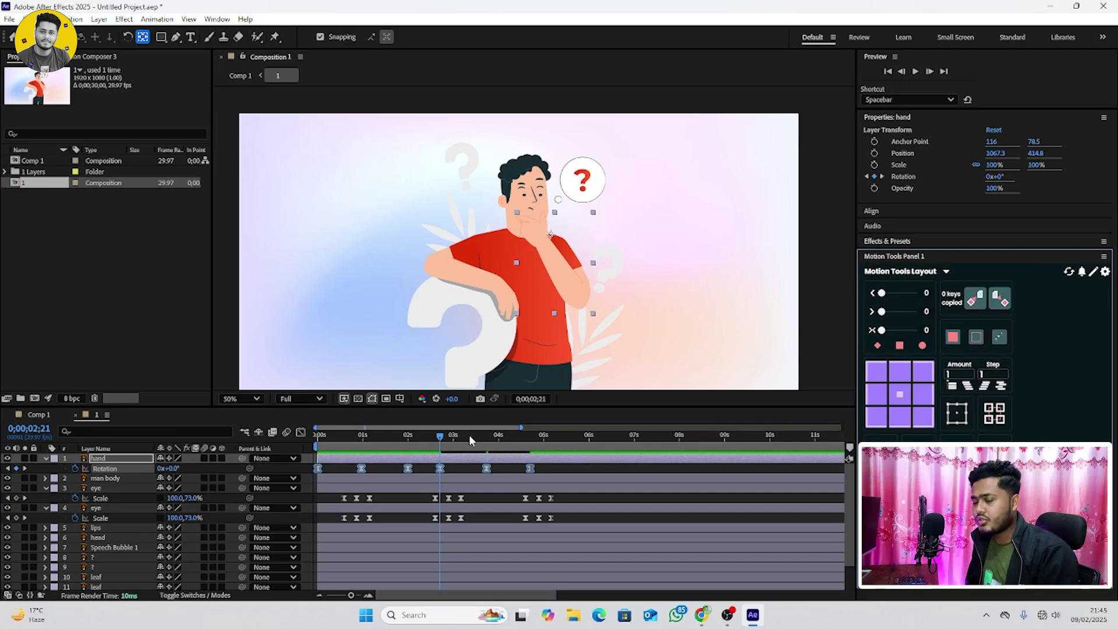
pyautogui.click(423, 436)
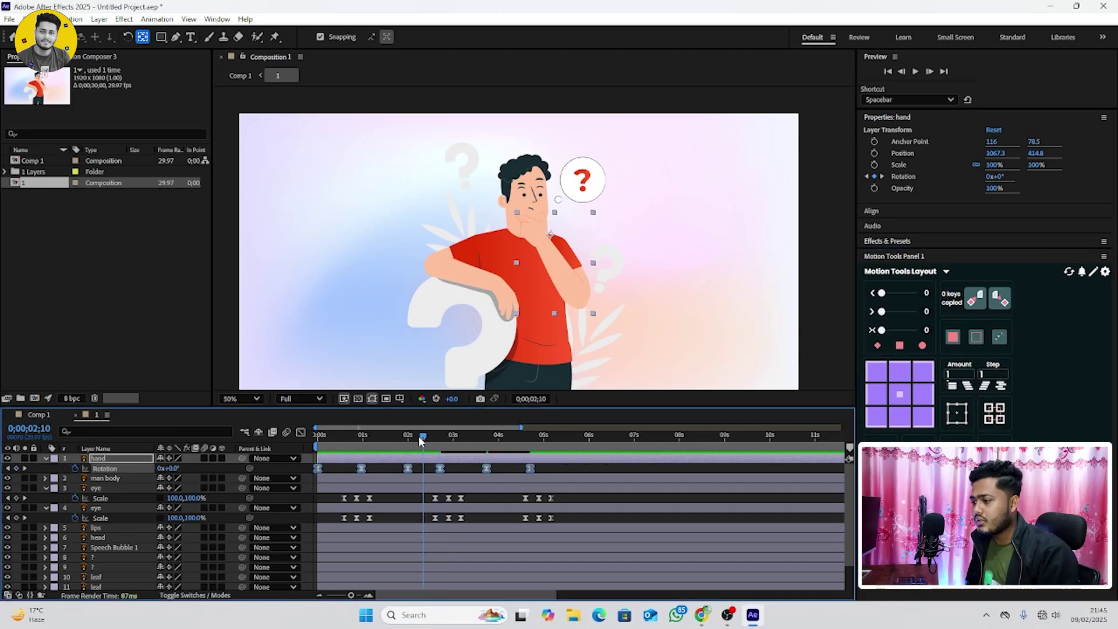
pyautogui.press('space')
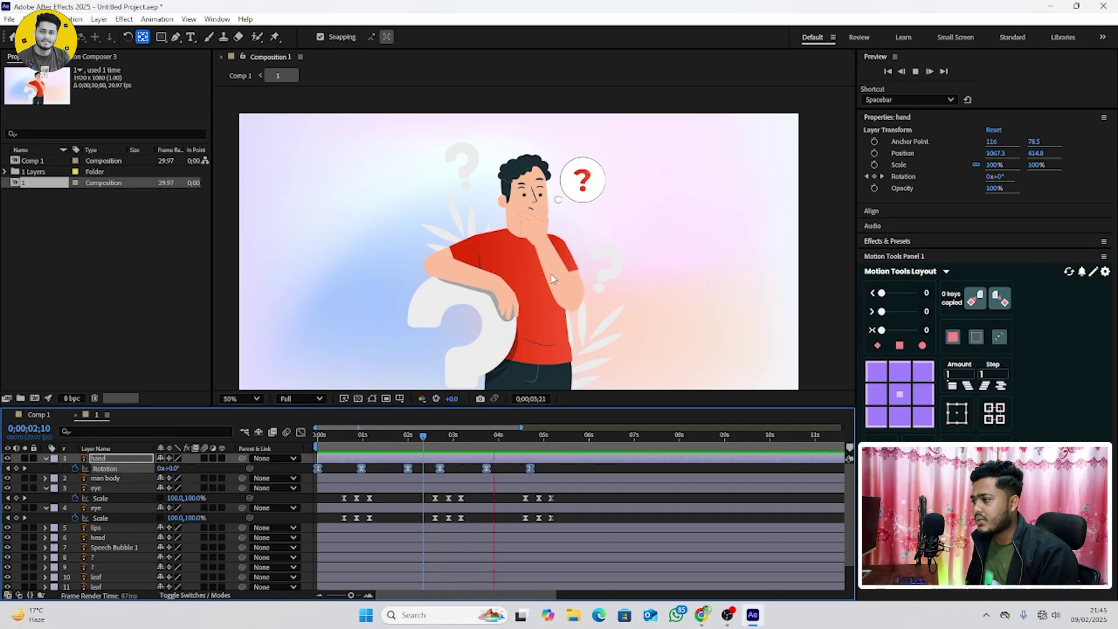
pyautogui.press('space')
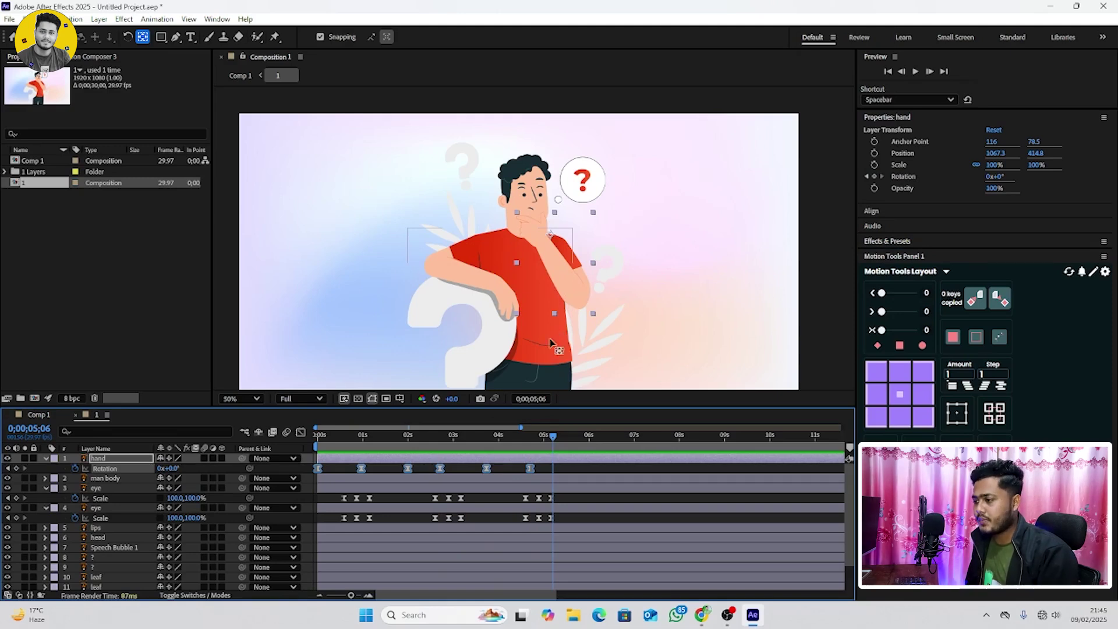
# Collapse the keyframed properties of the hand and eye layers and select the lips layer
pyautogui.keyDown('shift'); pyautogui.click(96, 509); pyautogui.keyUp('shift')
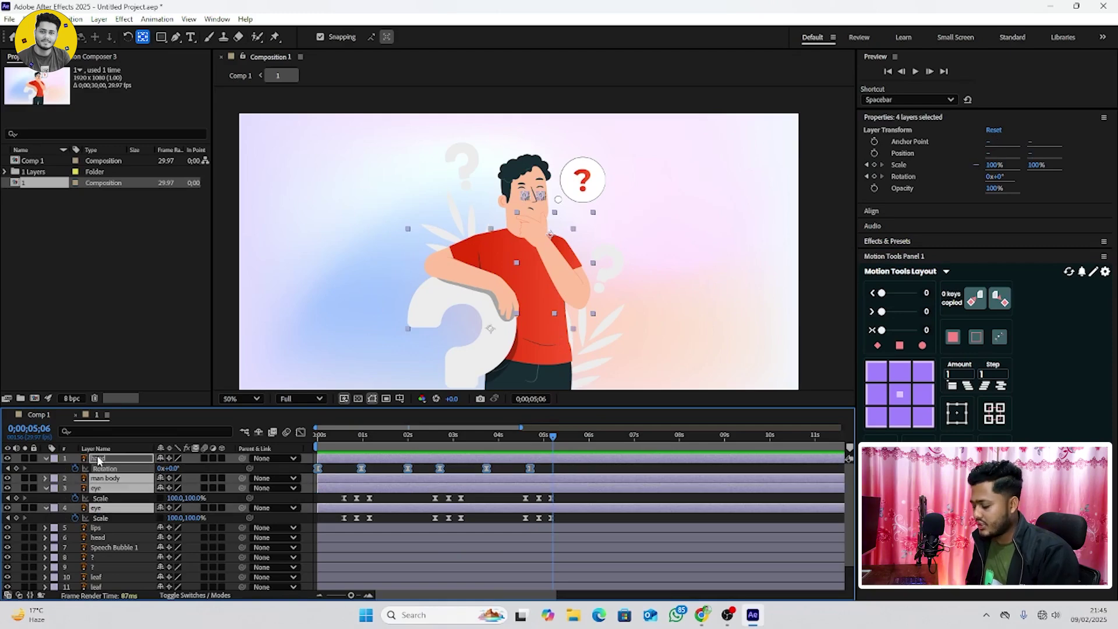
pyautogui.press('u')
pyautogui.click(105, 500)
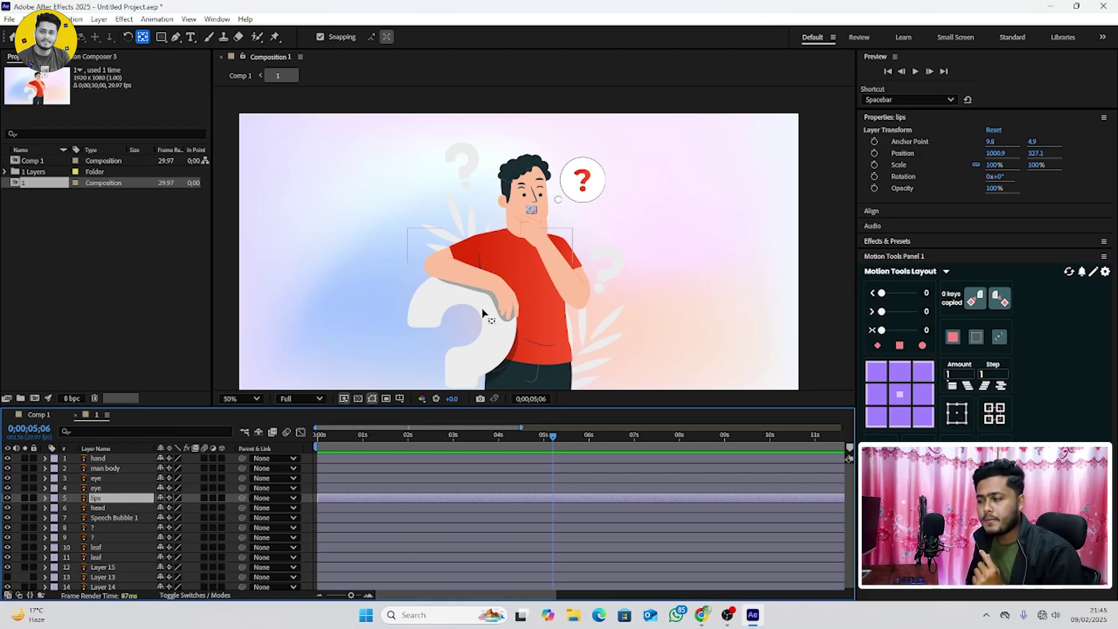
# Keyframe the lips' Scale at 100% at 0;00;00;16 and 0;00;01;07, with 50% at 0;00;00;25
pyautogui.moveTo(367, 437); pyautogui.dragTo(341, 438)
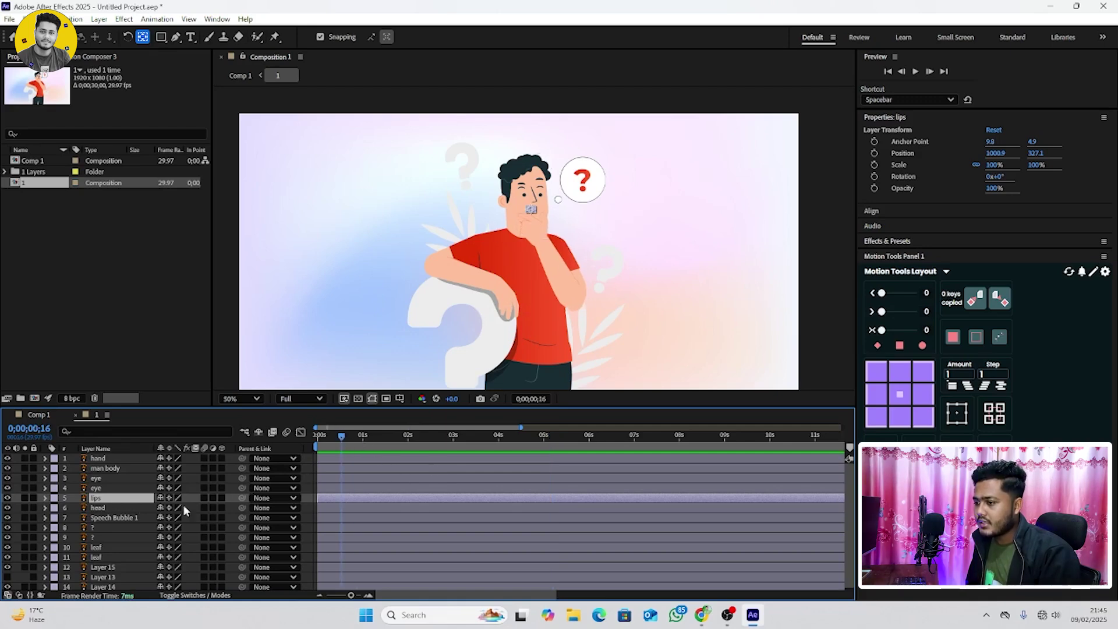
pyautogui.press('s')
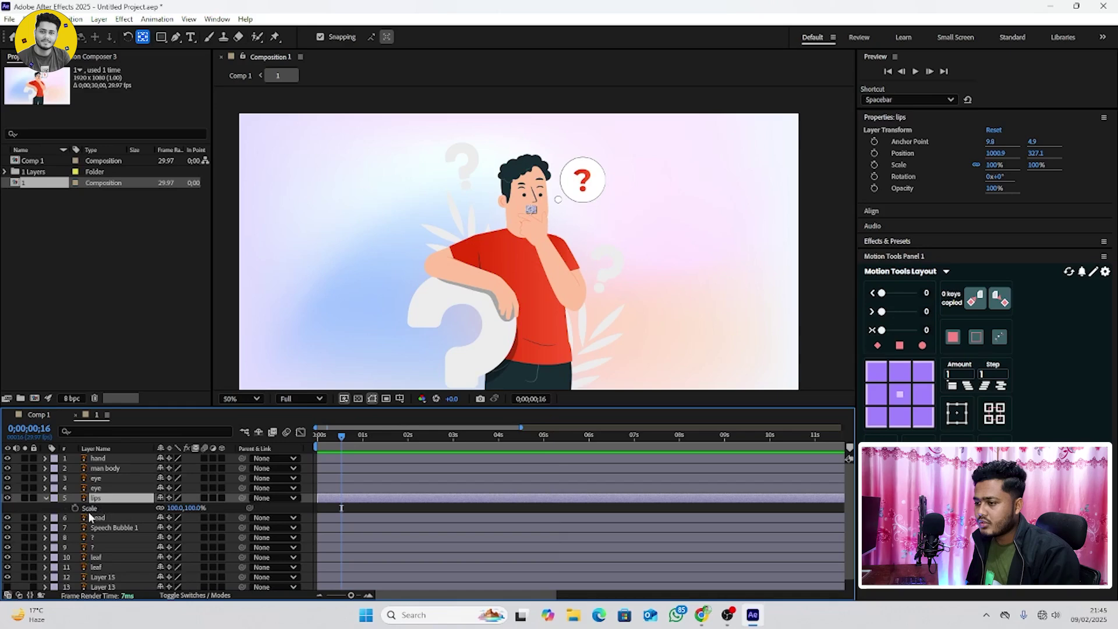
pyautogui.click(74, 508)
pyautogui.press('space')
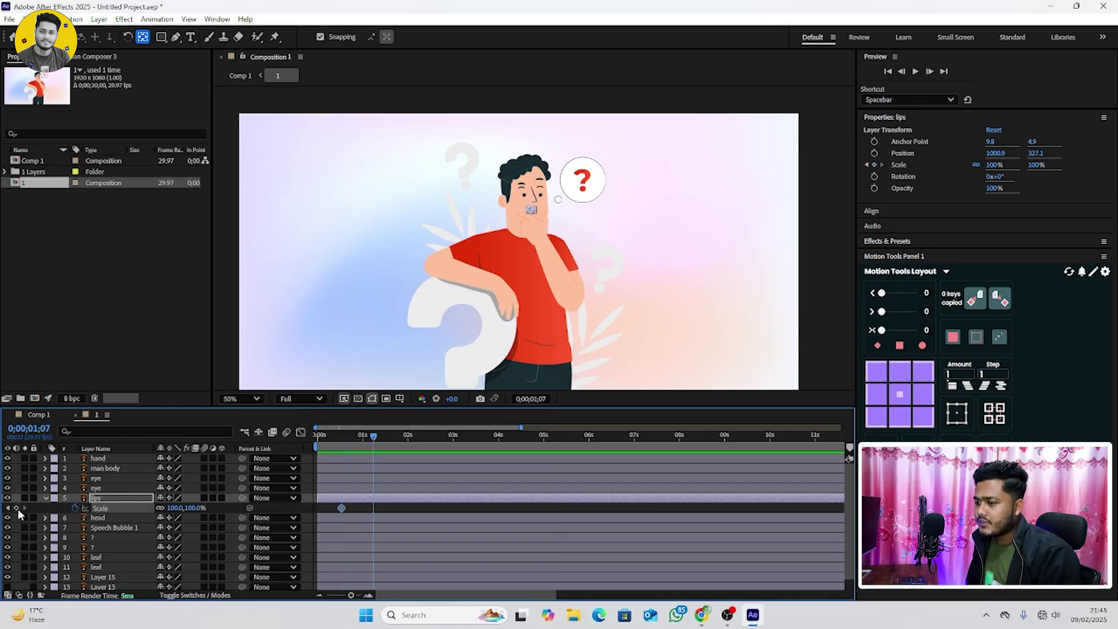
pyautogui.click(355, 438)
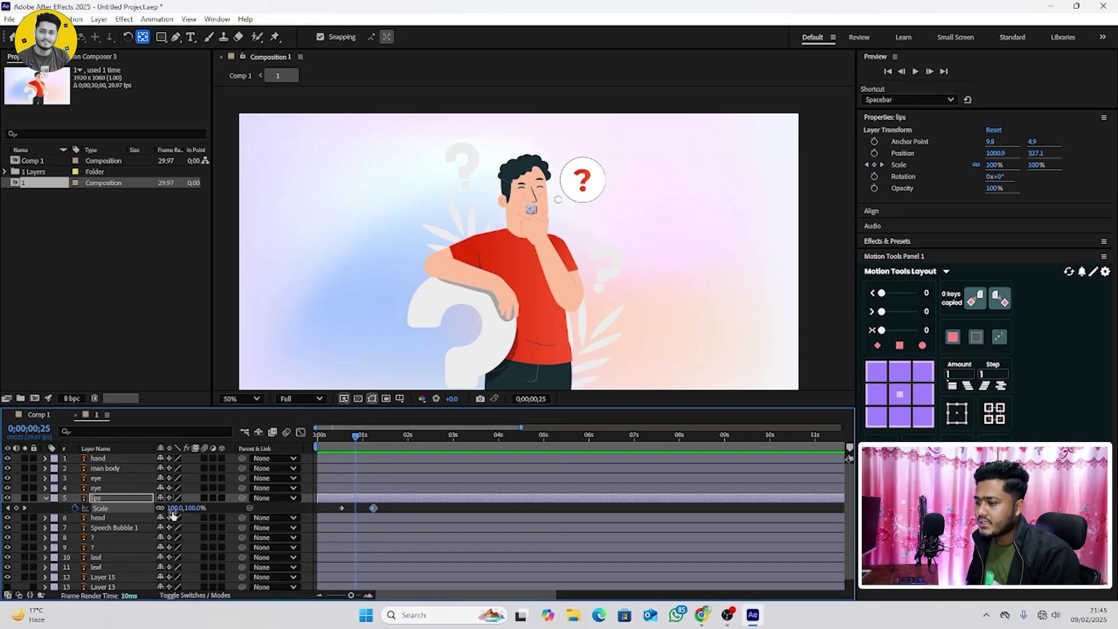
pyautogui.press('Return')
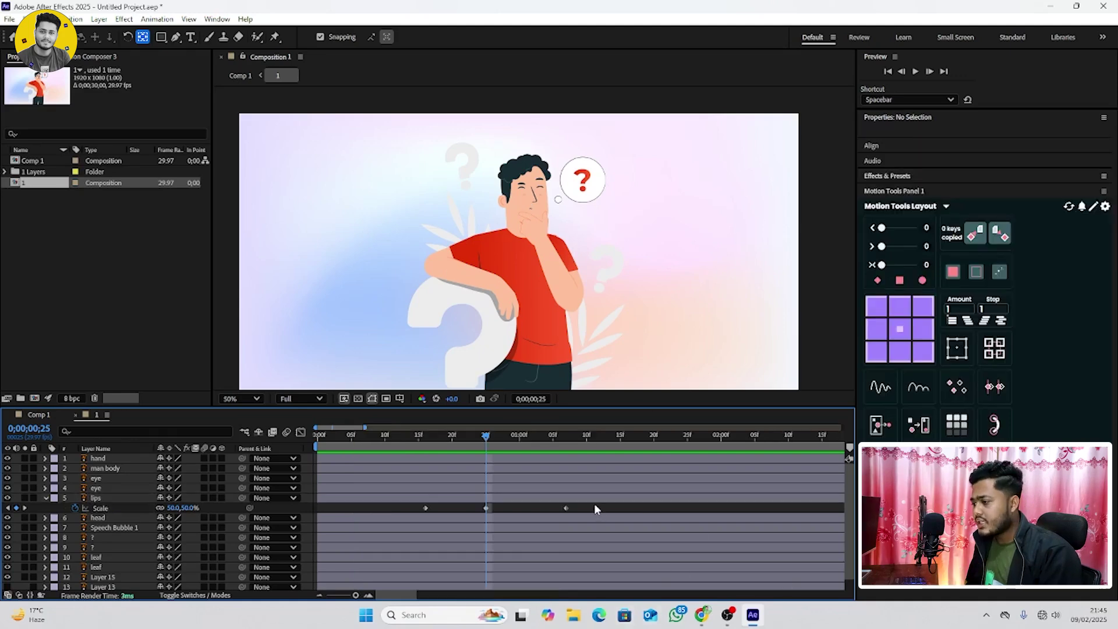
# Apply Easy Ease to the three lips Scale keyframes, tighten their spacing so the last falls at 0;00;00;25, and preview
pyautogui.moveTo(595, 510); pyautogui.dragTo(394, 502)
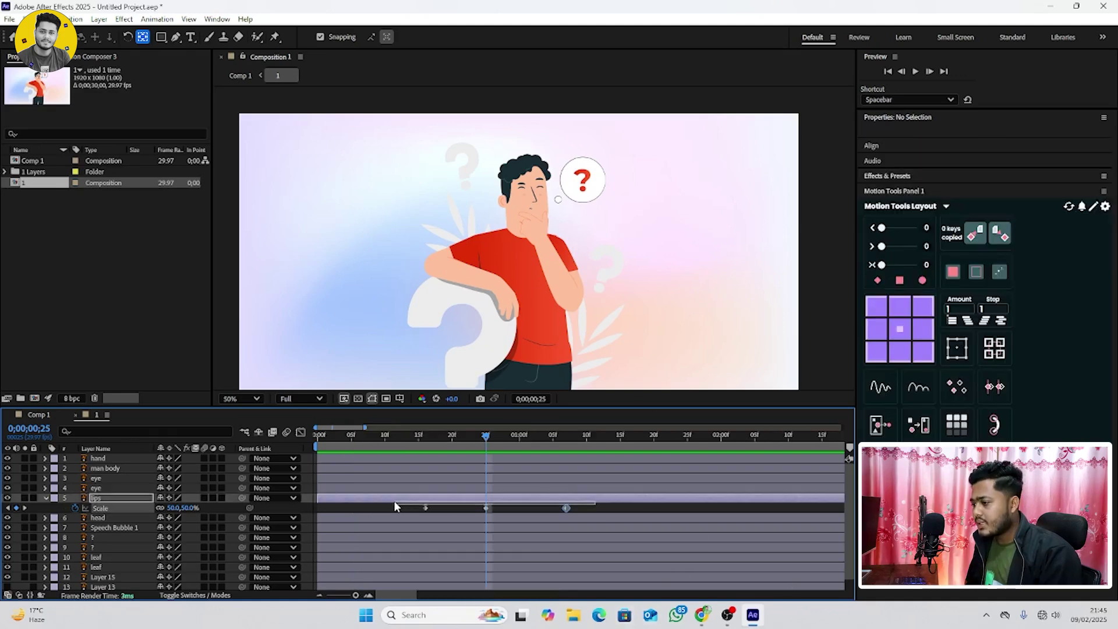
pyautogui.press('F9')
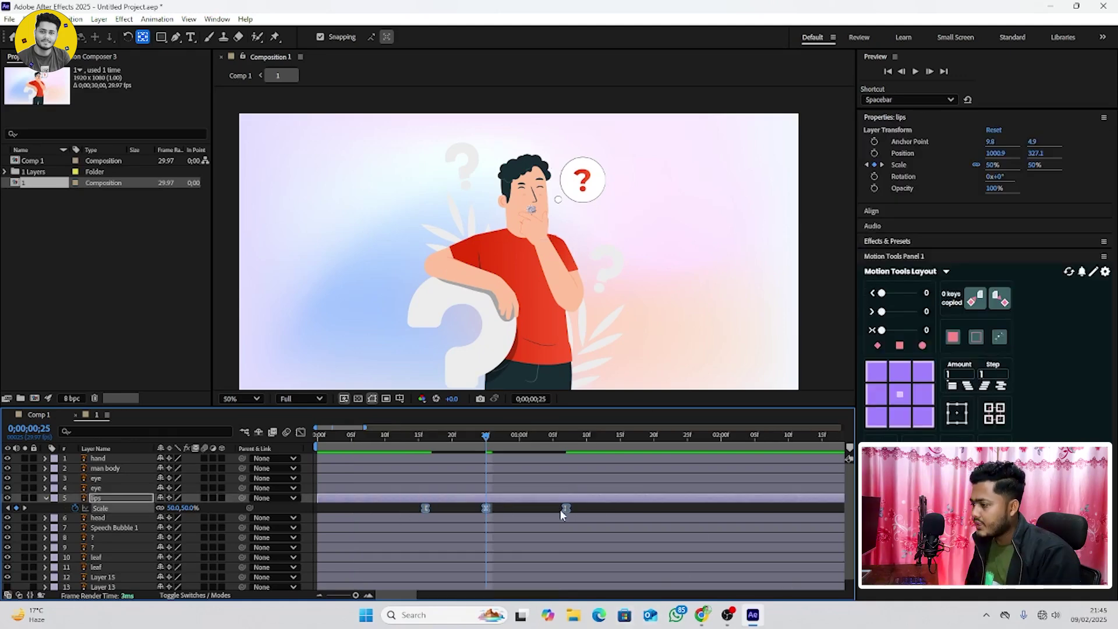
pyautogui.moveTo(567, 508); pyautogui.dragTo(529, 509)
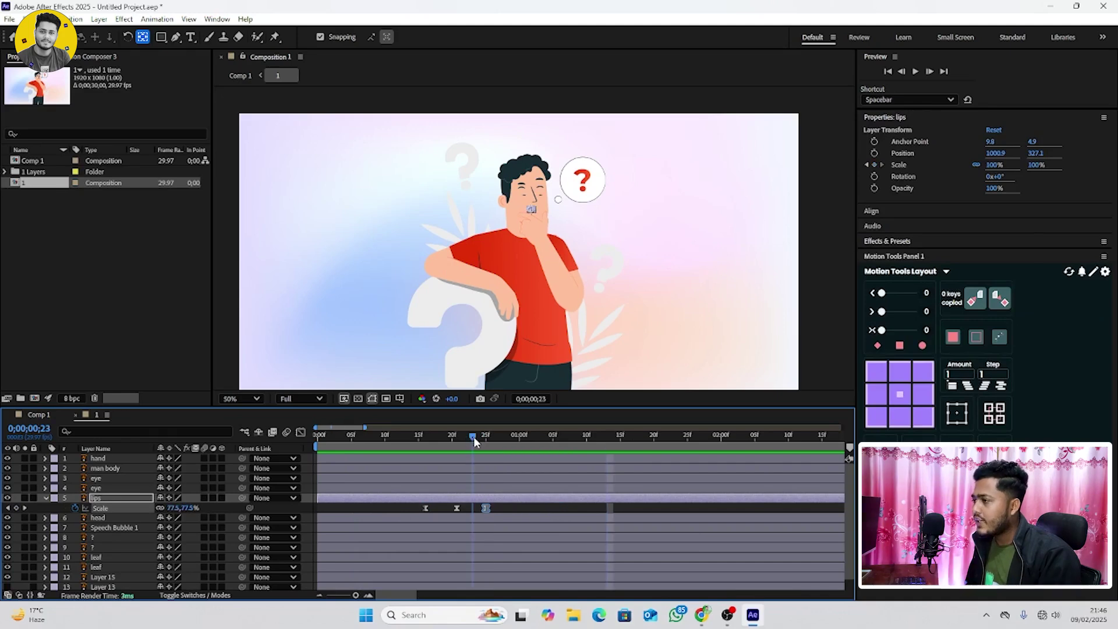
pyautogui.moveTo(474, 435); pyautogui.dragTo(419, 437)
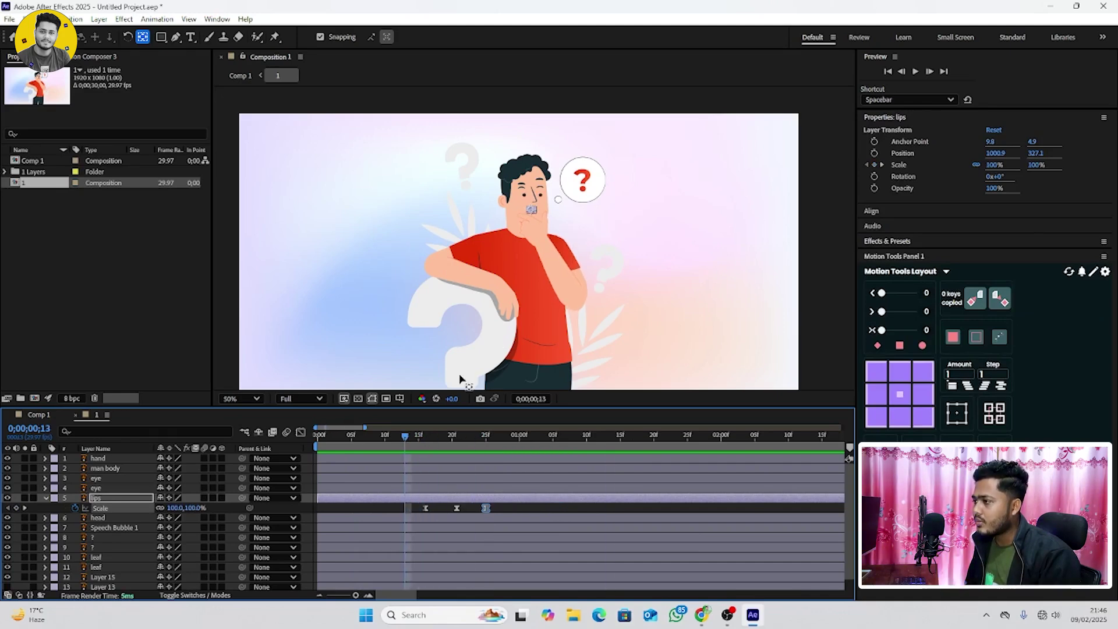
pyautogui.press('space')
pyautogui.press('y')
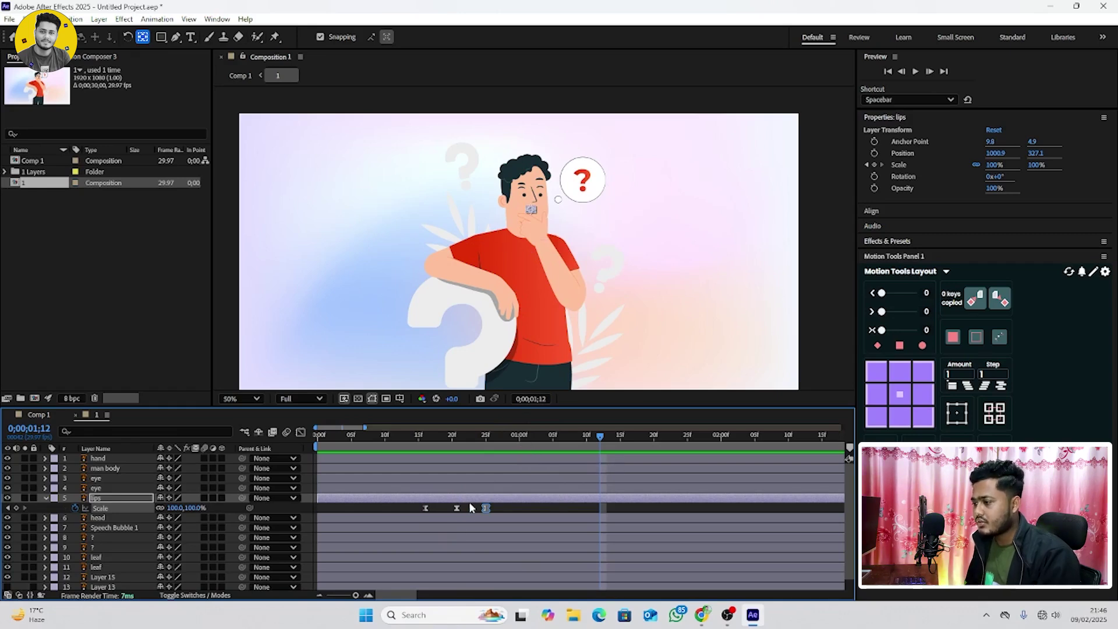
# Copy the three lips Scale keyframes, paste them at 0;00;00;28 and 0;00;01;11, and play back the lip movement
pyautogui.click(508, 440)
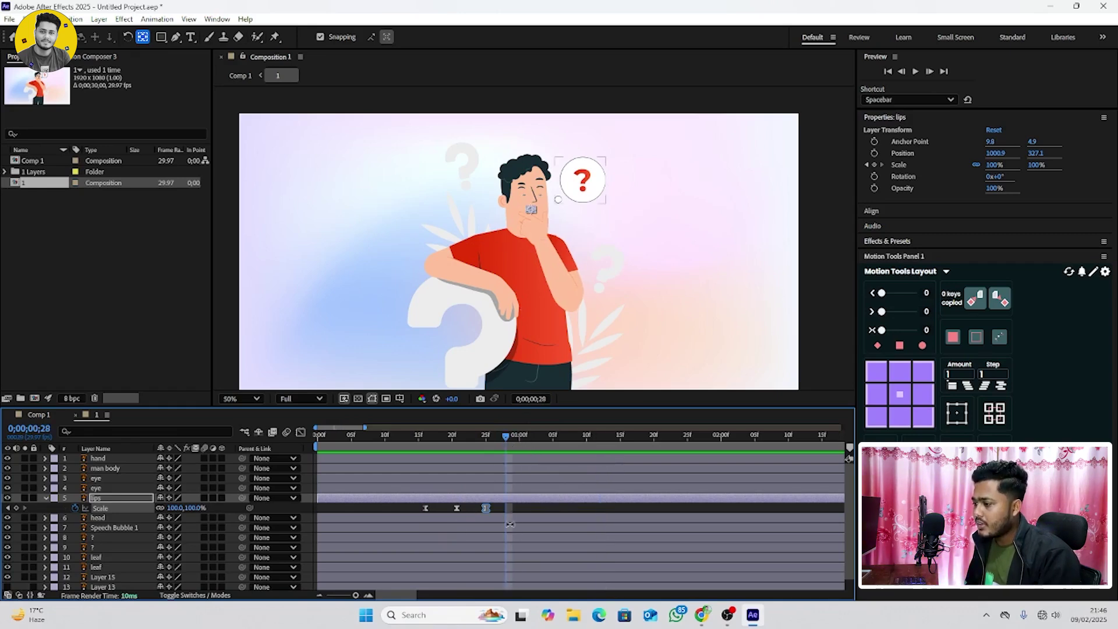
pyautogui.moveTo(519, 505); pyautogui.dragTo(426, 511)
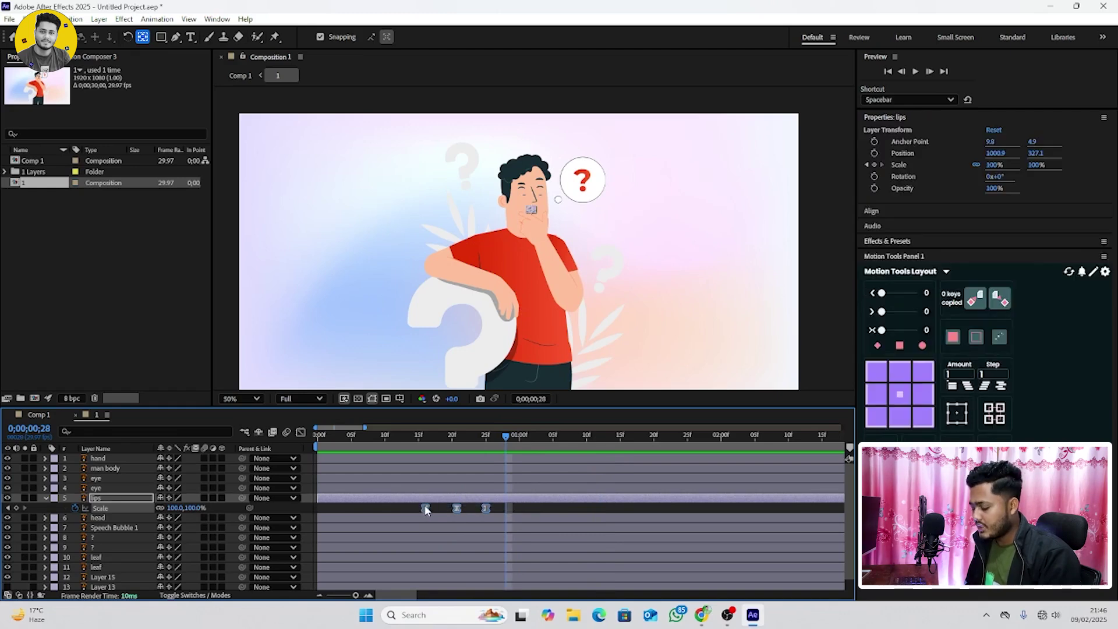
pyautogui.hotkey('ctrl', 'v')
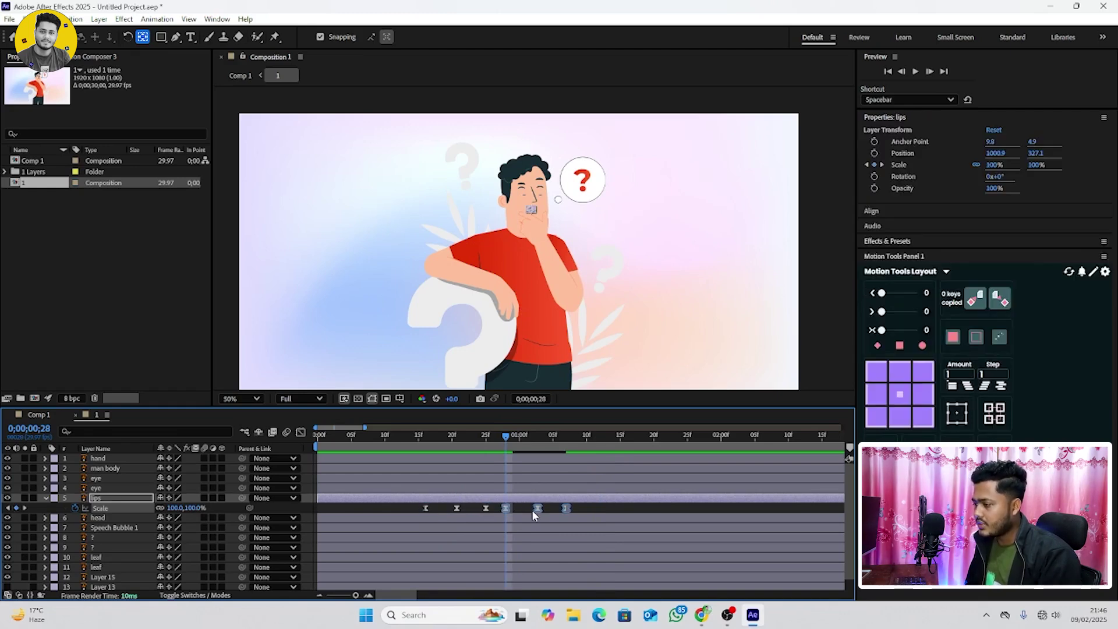
pyautogui.click(592, 450)
pyautogui.hotkey('ctrl', 'v')
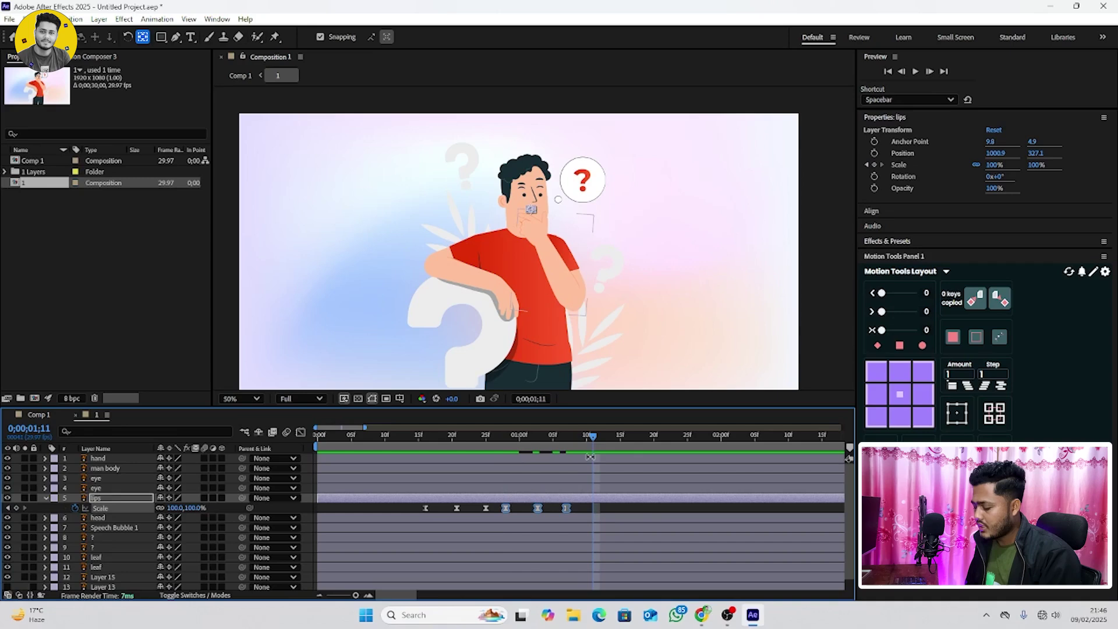
pyautogui.press('space')
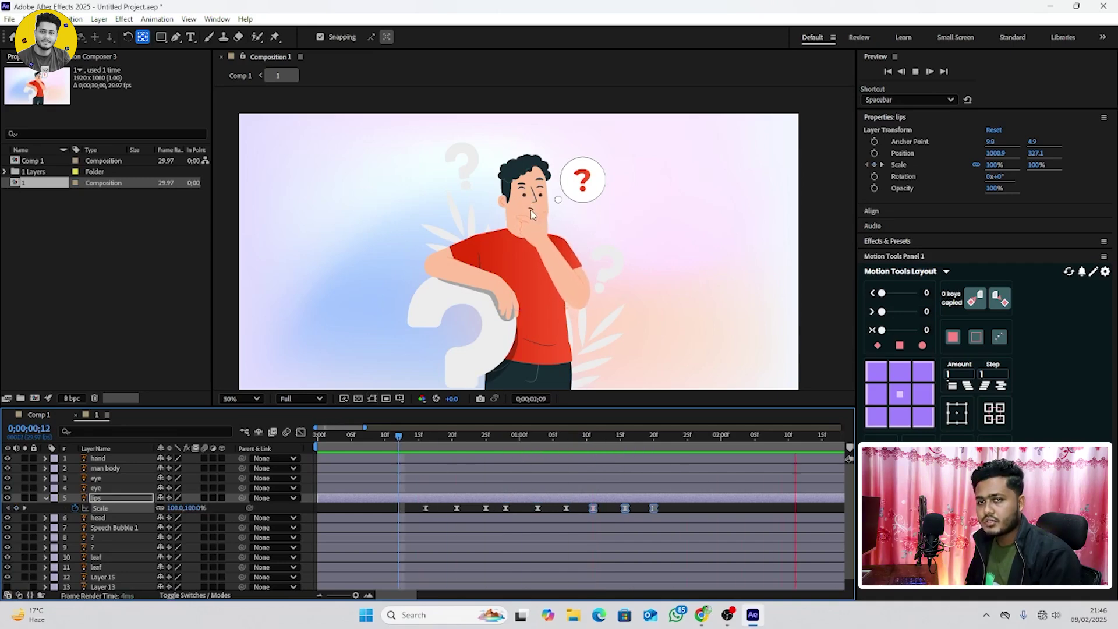
# Retime the full set of lips Scale keyframes so the last one falls at about two seconds, and preview the movement
pyautogui.moveTo(395, 427); pyautogui.dragTo(469, 427)
pyautogui.moveTo(373, 424); pyautogui.dragTo(342, 424)
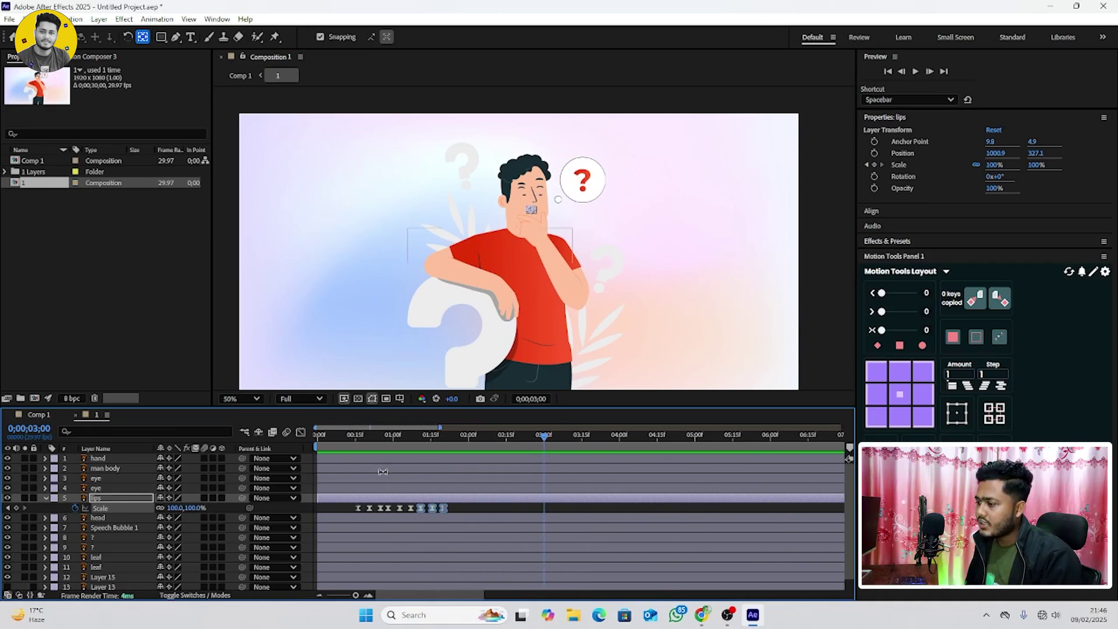
pyautogui.moveTo(456, 505); pyautogui.dragTo(356, 510)
pyautogui.moveTo(444, 508); pyautogui.dragTo(474, 509)
pyautogui.press('space')
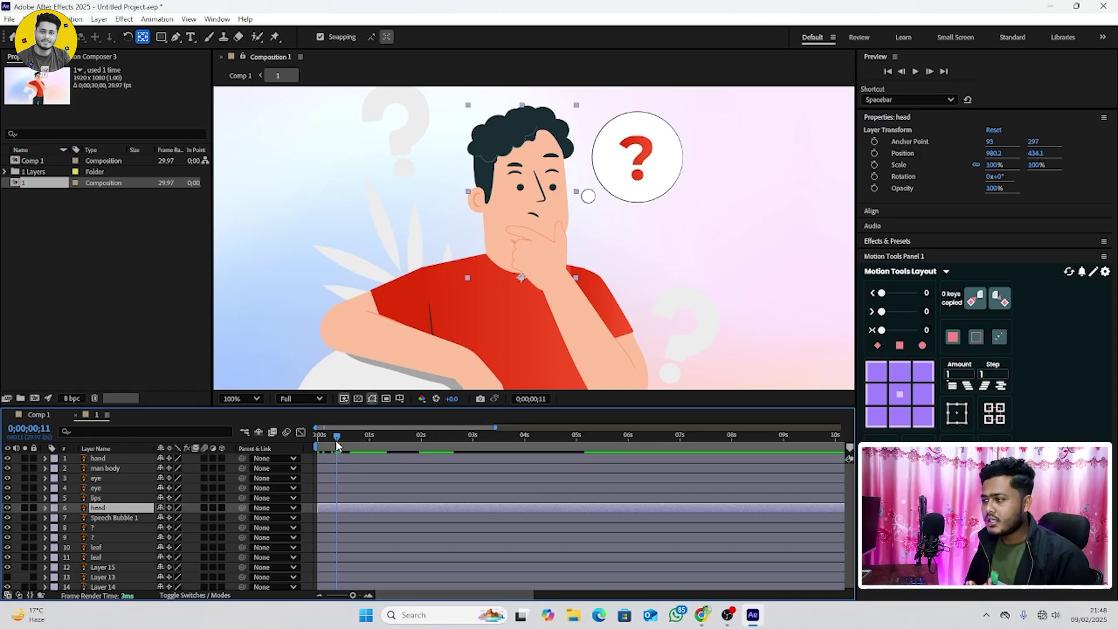
# At the start of the composition, parent the lips and both eye layers to the head layer
pyautogui.press('Home')
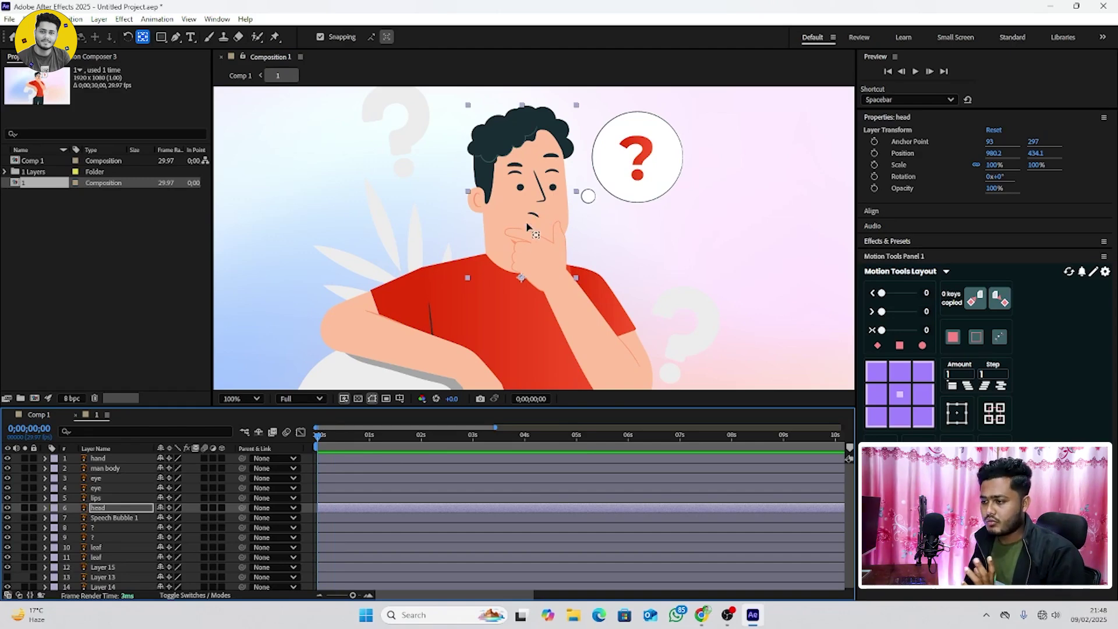
pyautogui.click(97, 499)
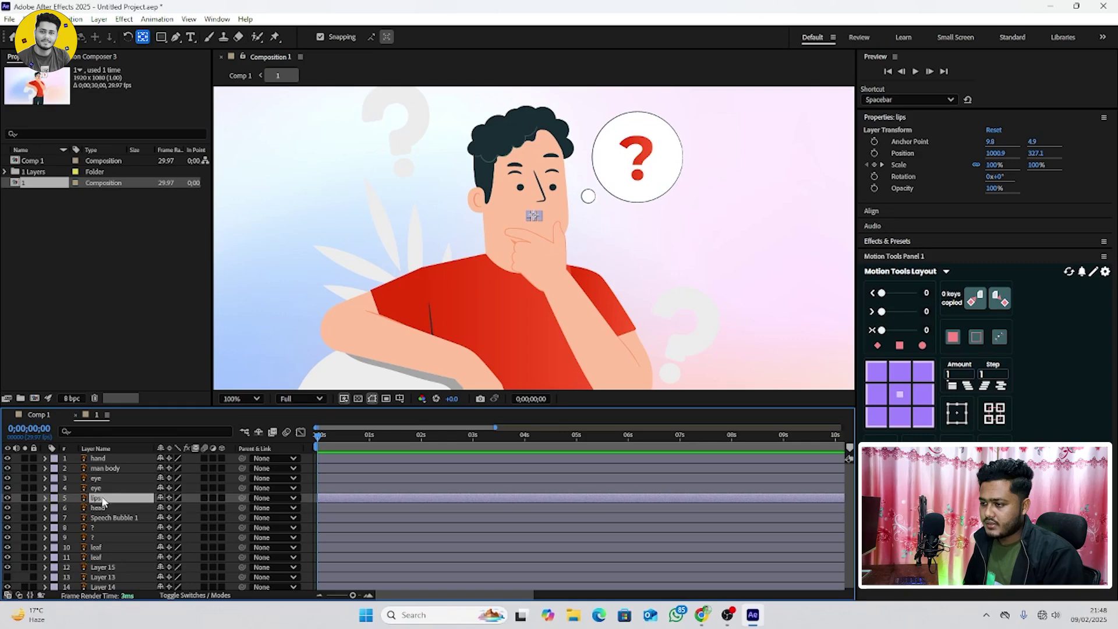
pyautogui.keyDown('shift'); pyautogui.click(102, 478); pyautogui.keyUp('shift')
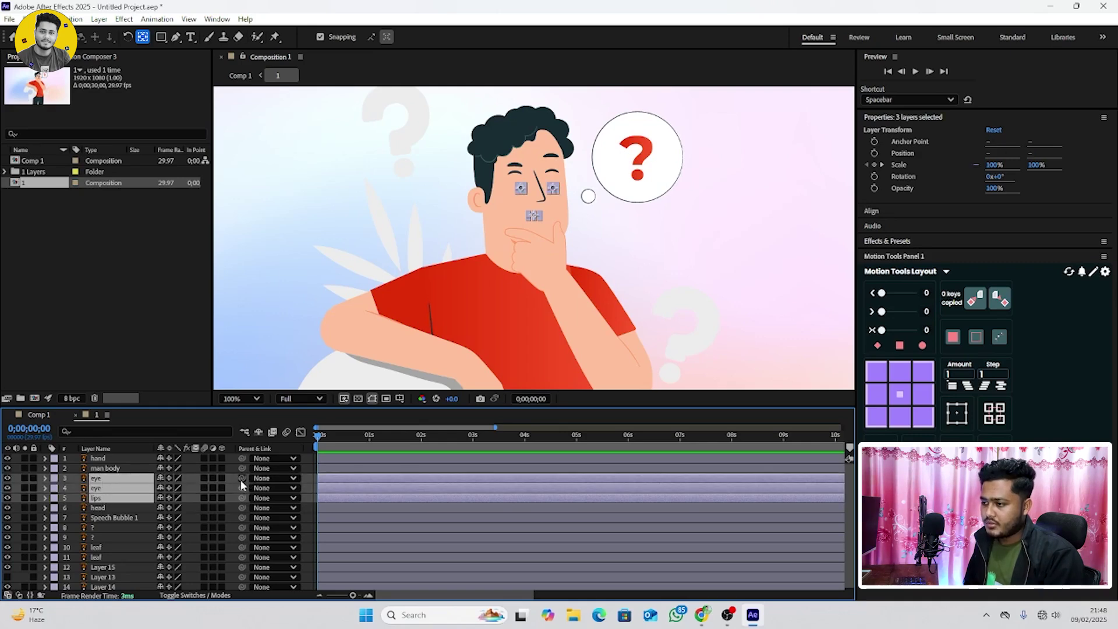
pyautogui.moveTo(242, 478); pyautogui.dragTo(112, 505)
pyautogui.click(112, 505)
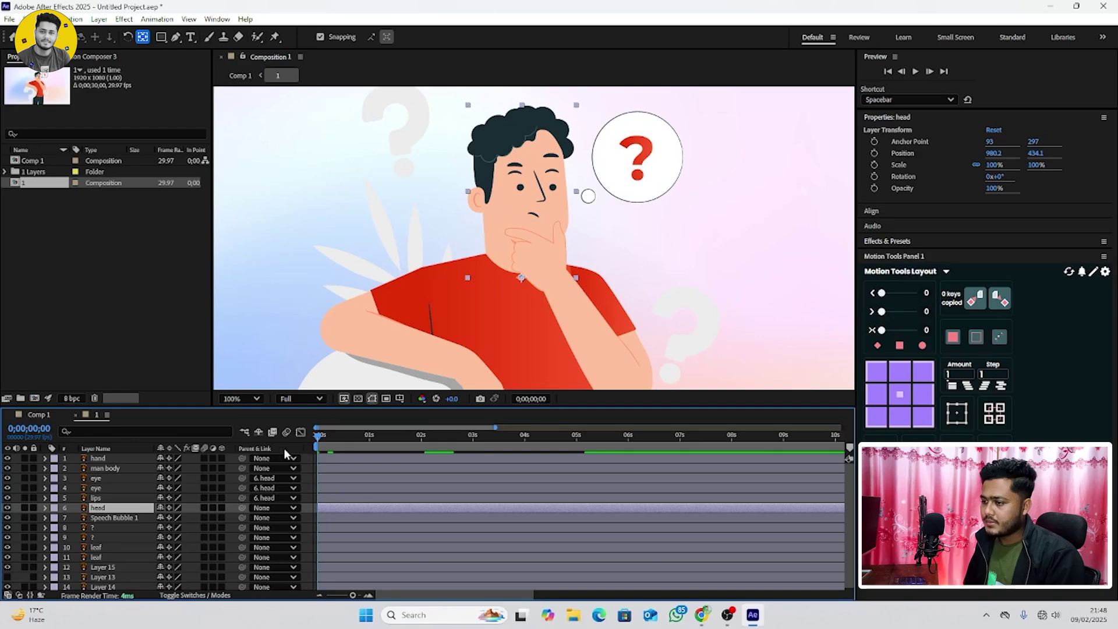
# Show the head layer's Position and Rotation and keyframe both at 0;00;00;00 and 0;00;00;29
pyautogui.hotkey('ctrl', 'r')
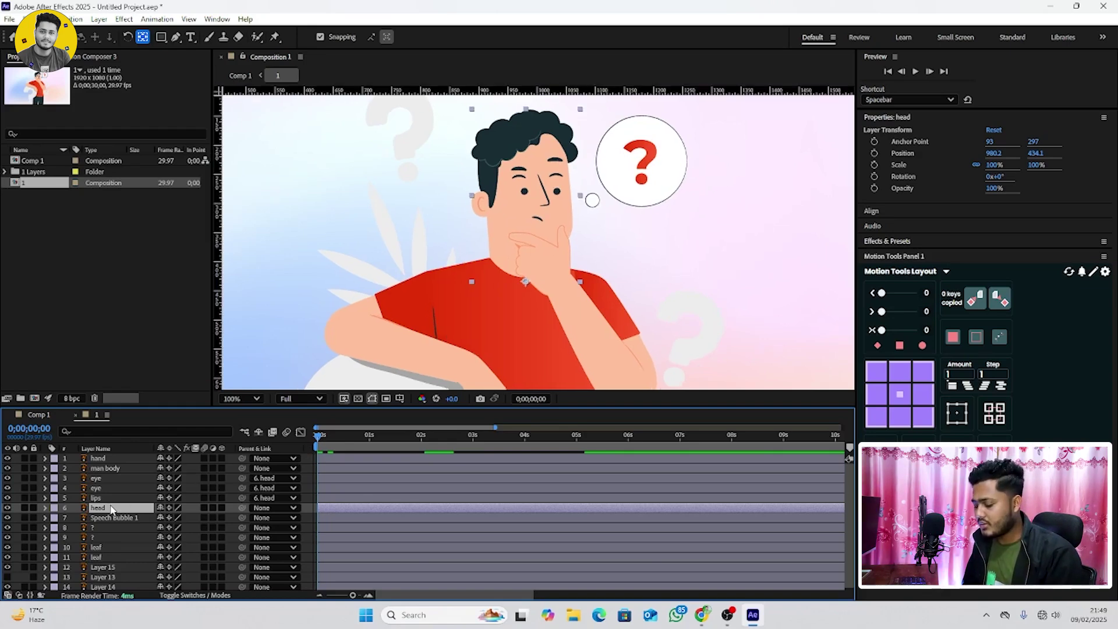
pyautogui.press('r')
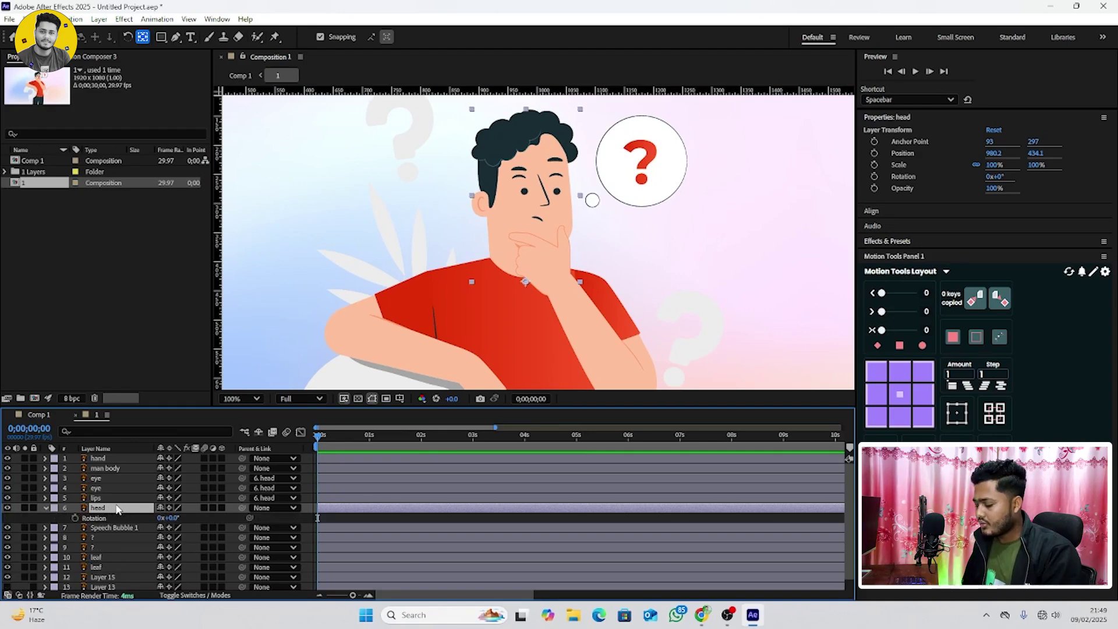
pyautogui.hotkey('ctrl', 'p')
pyautogui.hotkey('shift', 'p')
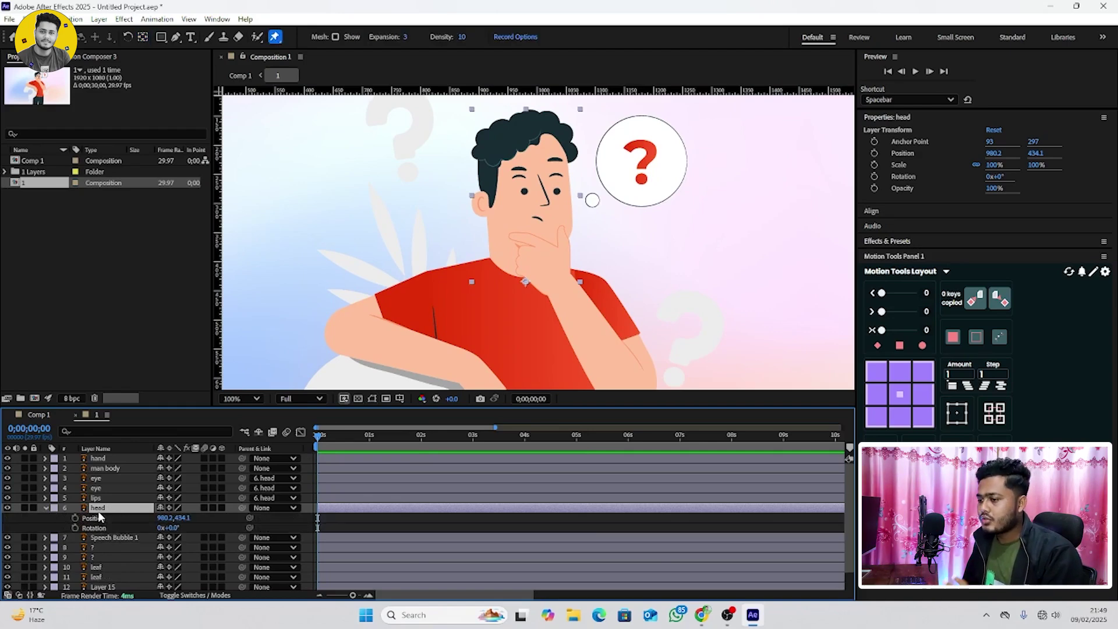
pyautogui.click(75, 518)
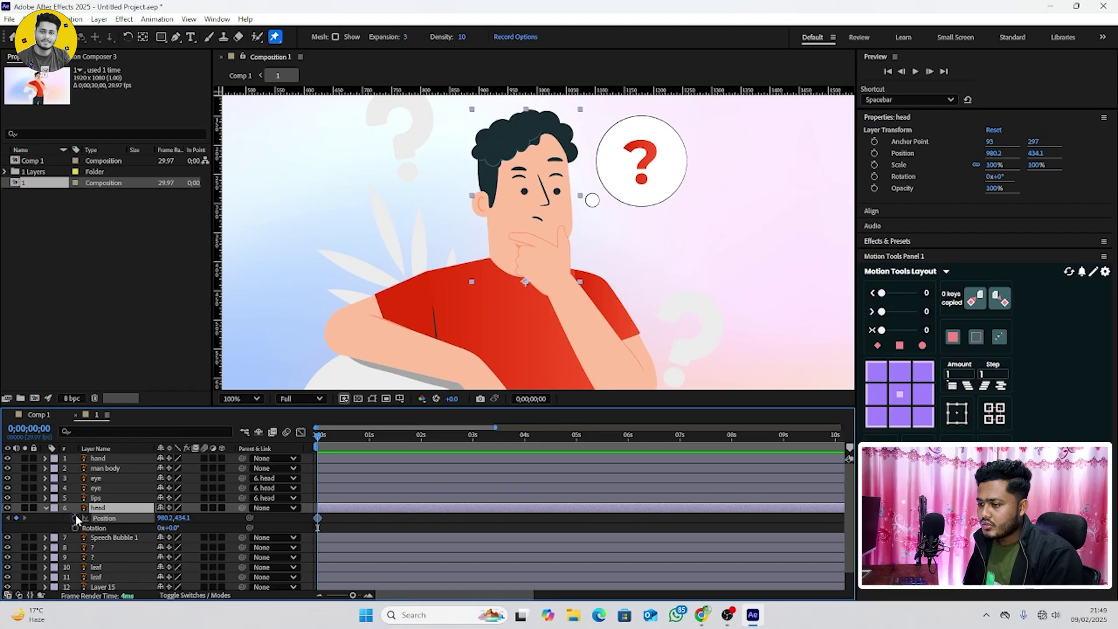
pyautogui.click(75, 528)
pyautogui.click(368, 436)
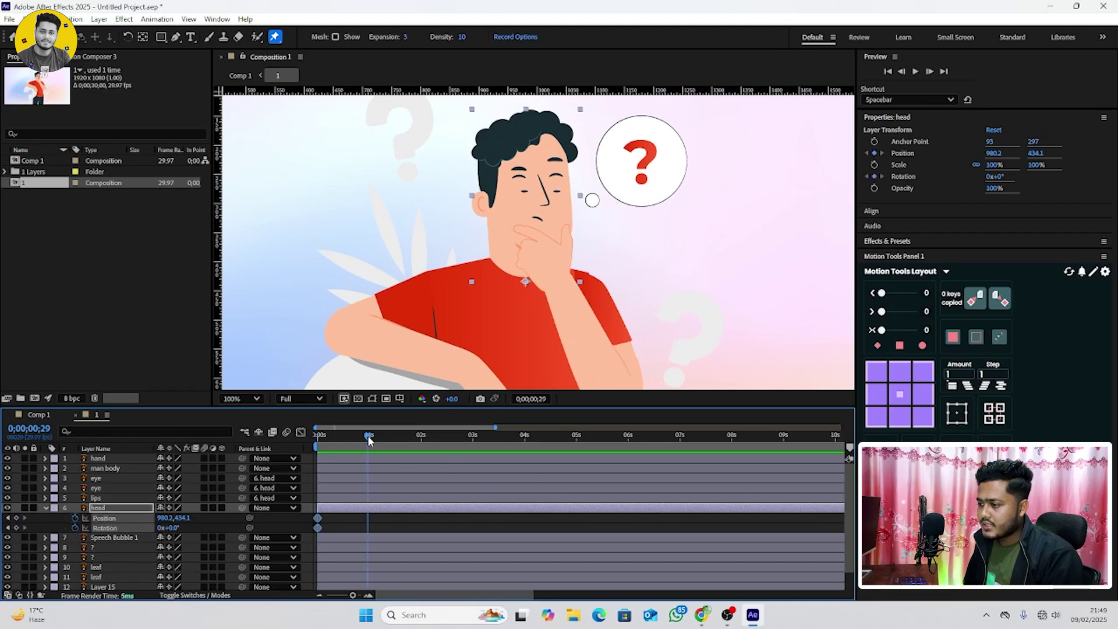
pyautogui.click(16, 518)
pyautogui.click(16, 527)
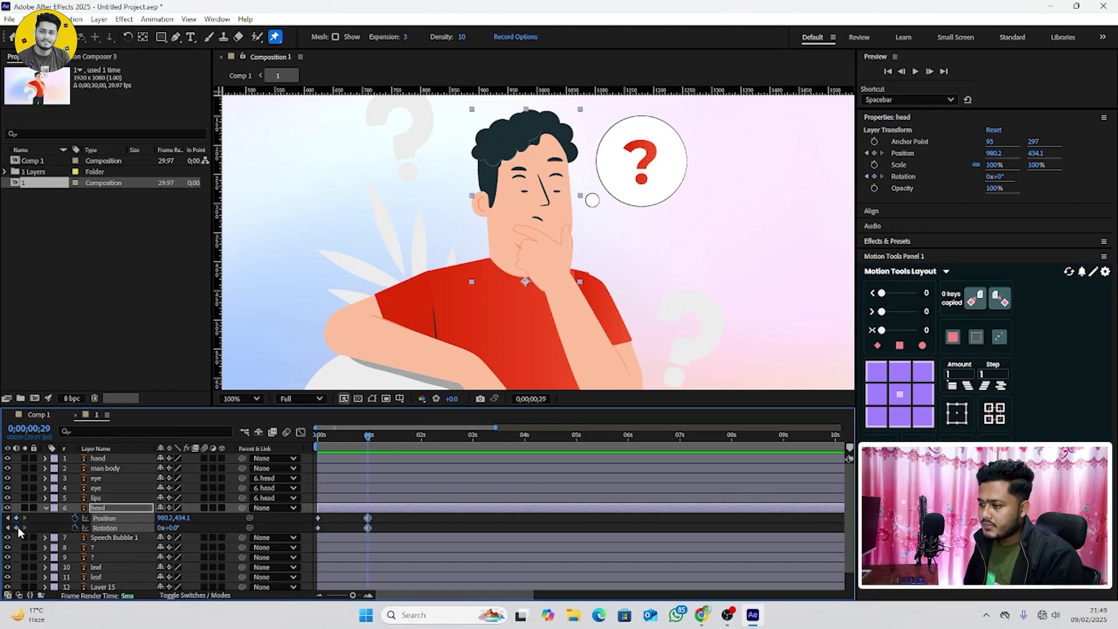
# At 0;00;00;15, nudge the head down 5 pixels to Position 980.2, 439.1 and preview the movement
pyautogui.click(344, 436)
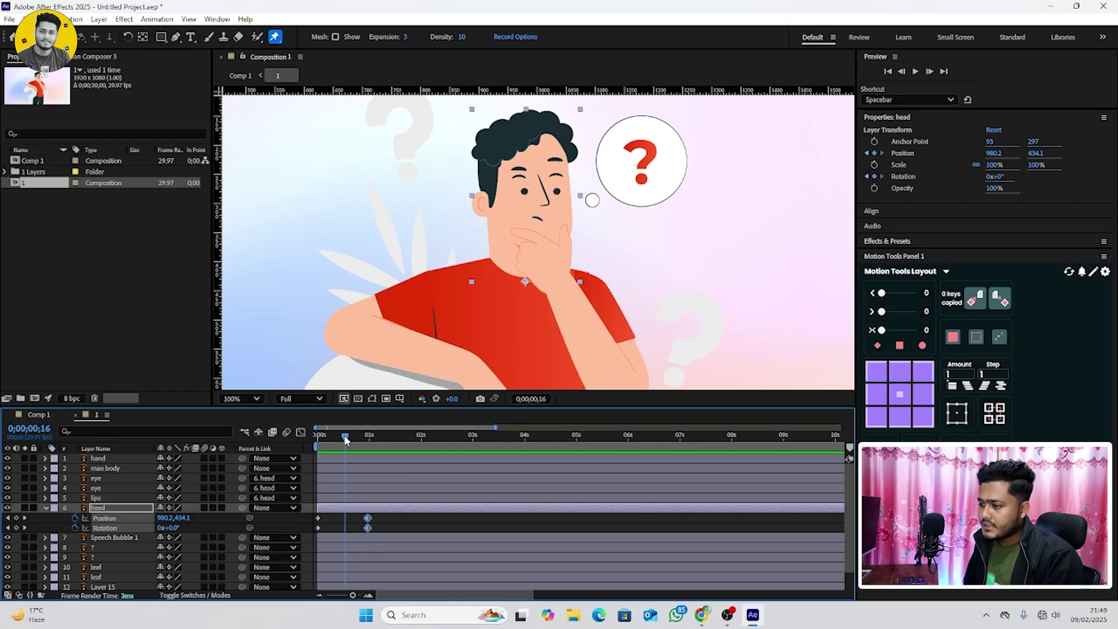
pyautogui.click(107, 509)
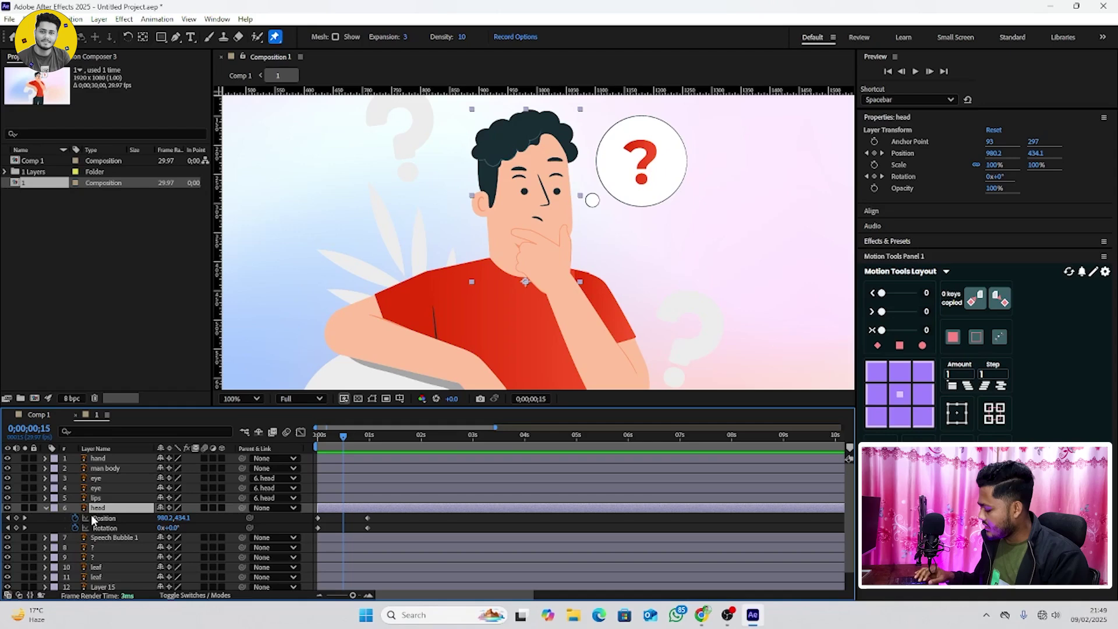
pyautogui.press('Down')
pyautogui.press('Down')
pyautogui.press('Down')
pyautogui.press('Down')
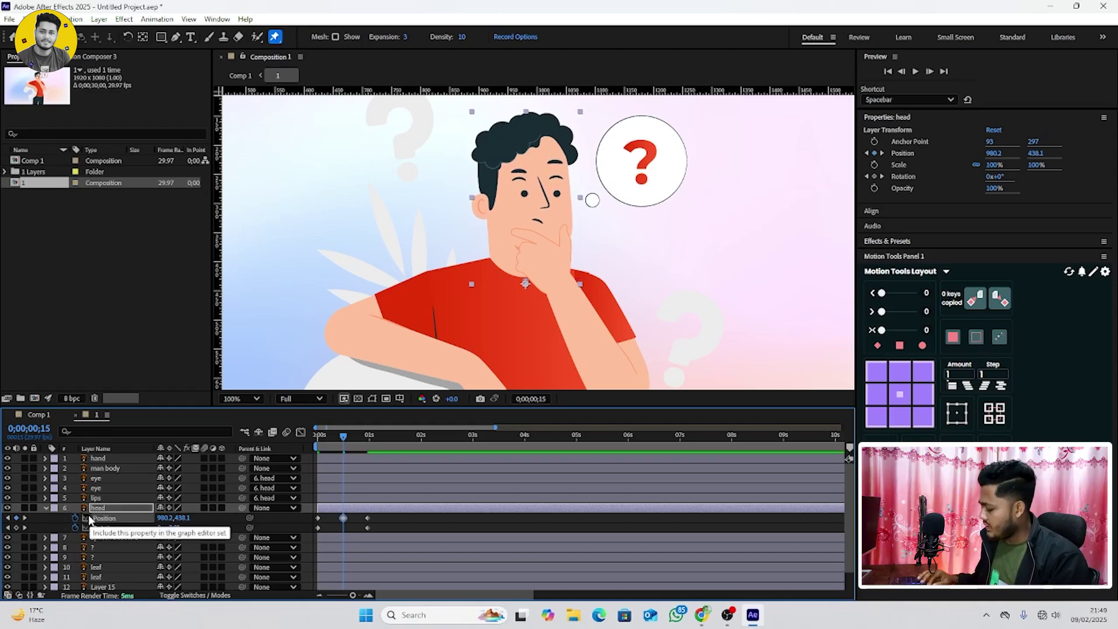
pyautogui.press('Down')
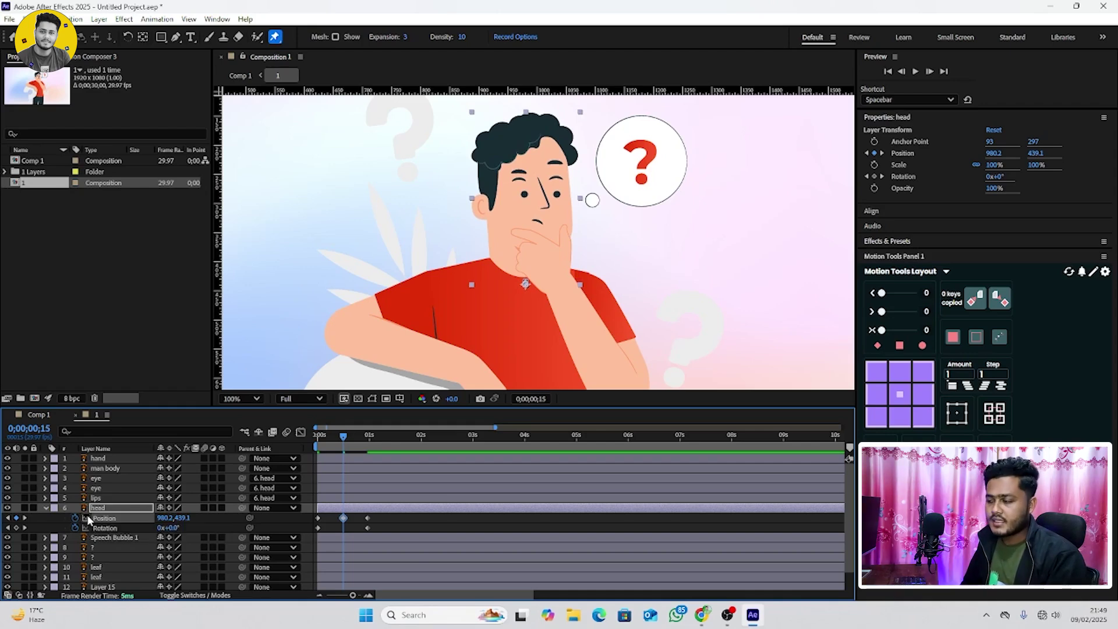
pyautogui.click(335, 438)
pyautogui.press('space')
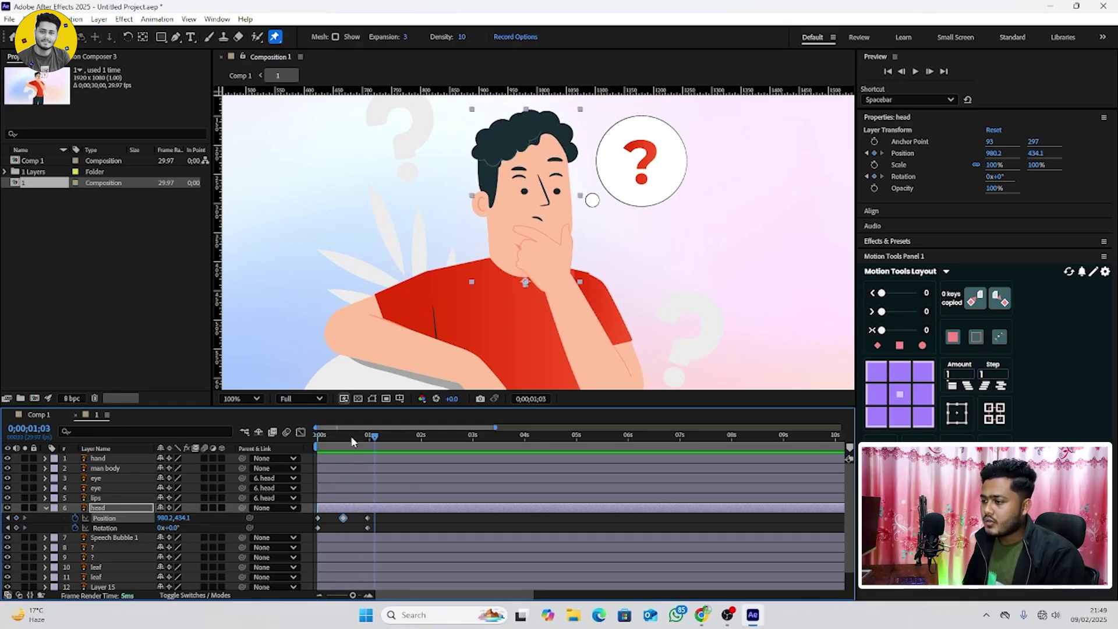
# Set the head's Rotation to -2° on its keyframes, starting from 0;00;00;00
pyautogui.press('Home')
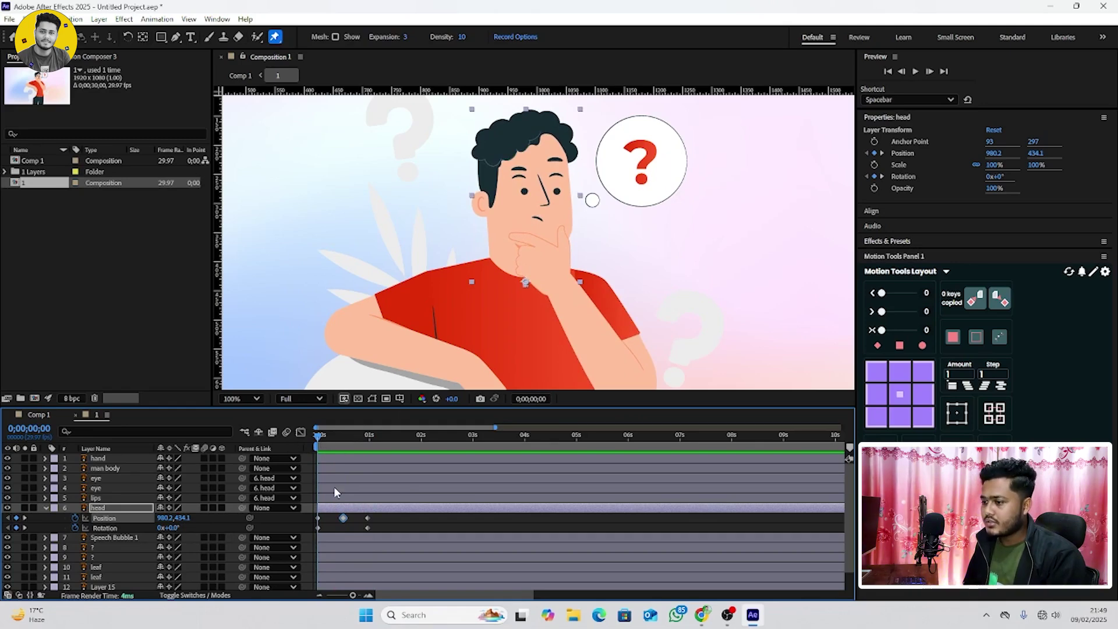
pyautogui.click(100, 528)
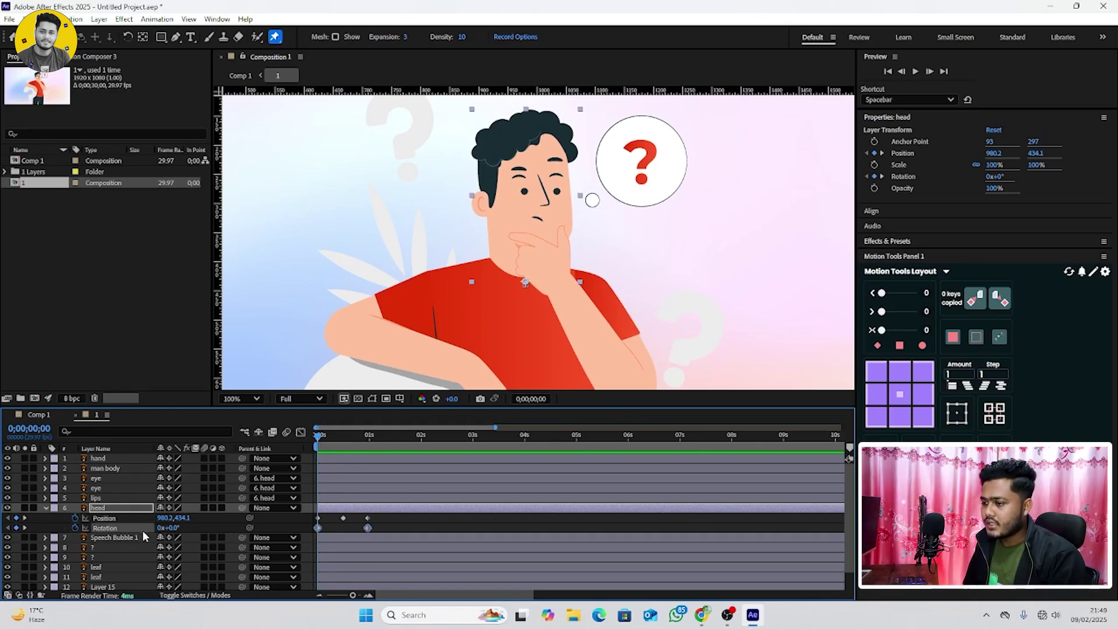
pyautogui.click(173, 528)
pyautogui.press('Down')
pyautogui.press('Down')
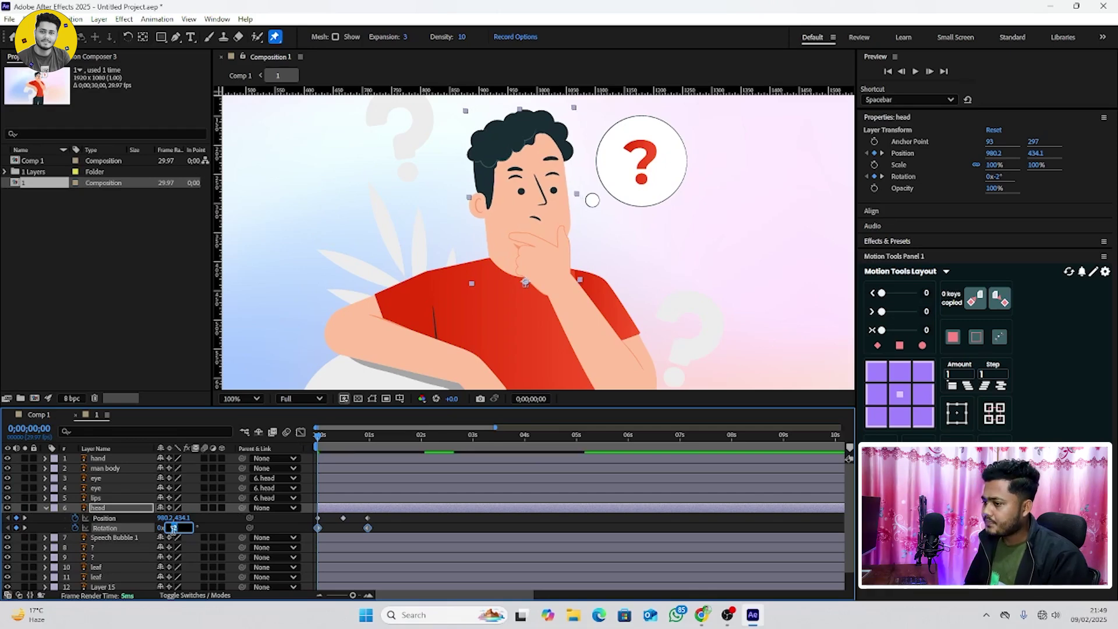
pyautogui.click(370, 442)
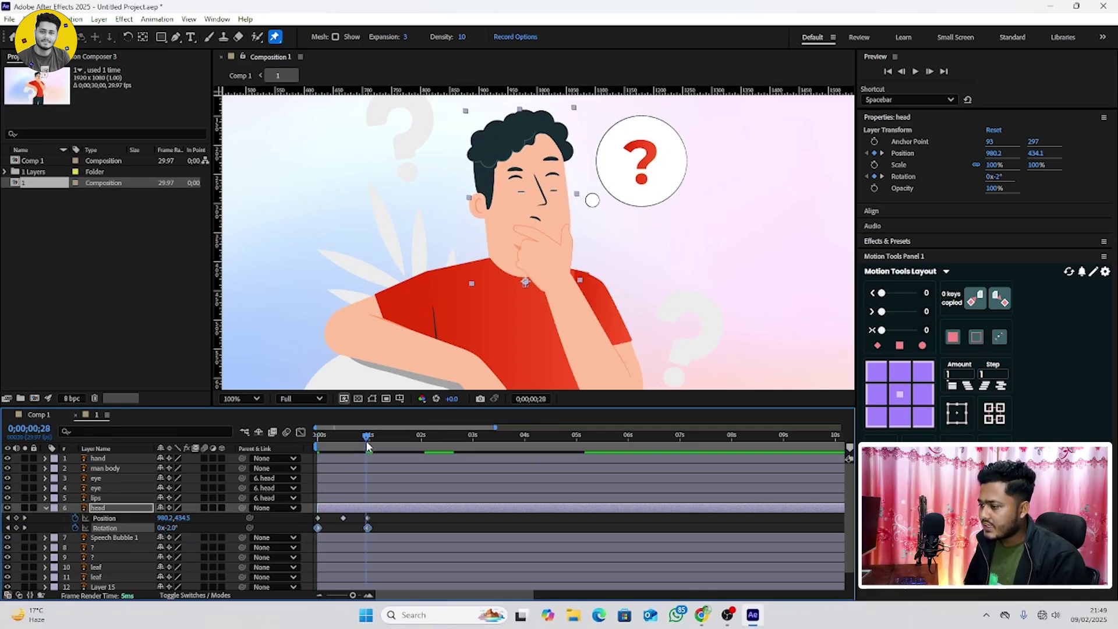
pyautogui.click(388, 525)
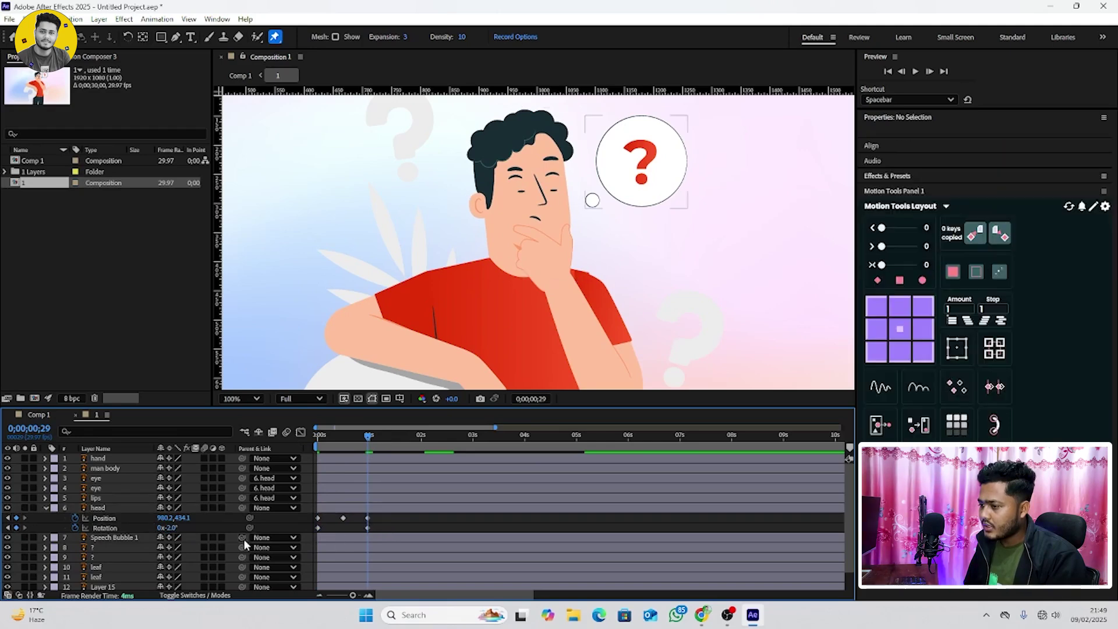
# Set the head's Rotation to 3° at 0;00;00;29 and -4° at 0;00;00;00, and play back the tilt
pyautogui.click(174, 528)
pyautogui.press('Up')
pyautogui.press('Up')
pyautogui.press('Up')
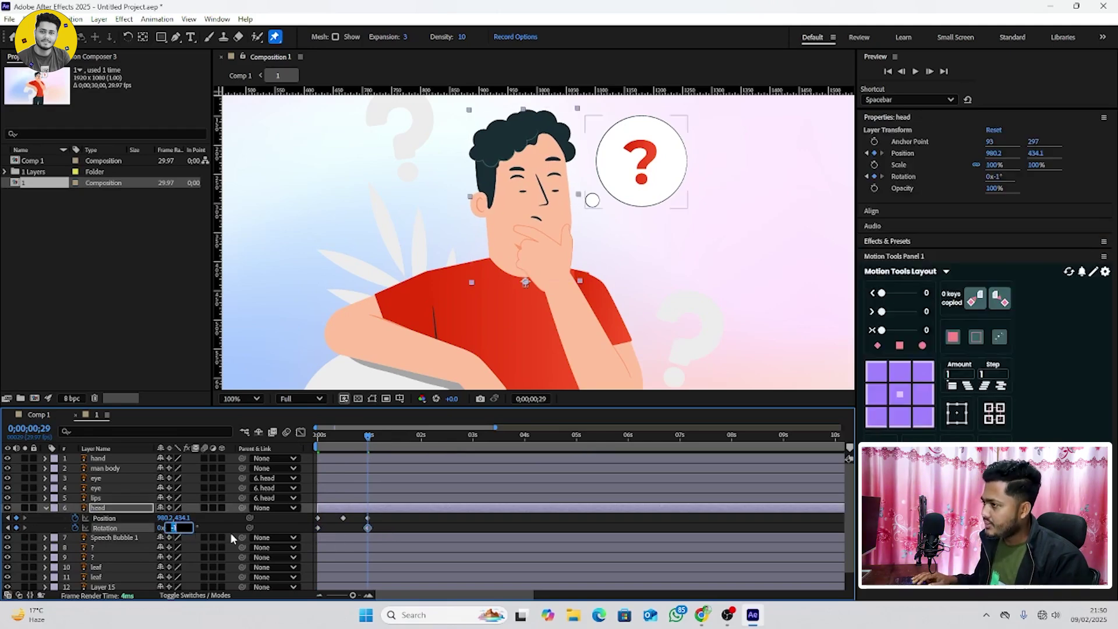
pyautogui.press('Down')
pyautogui.press('Down')
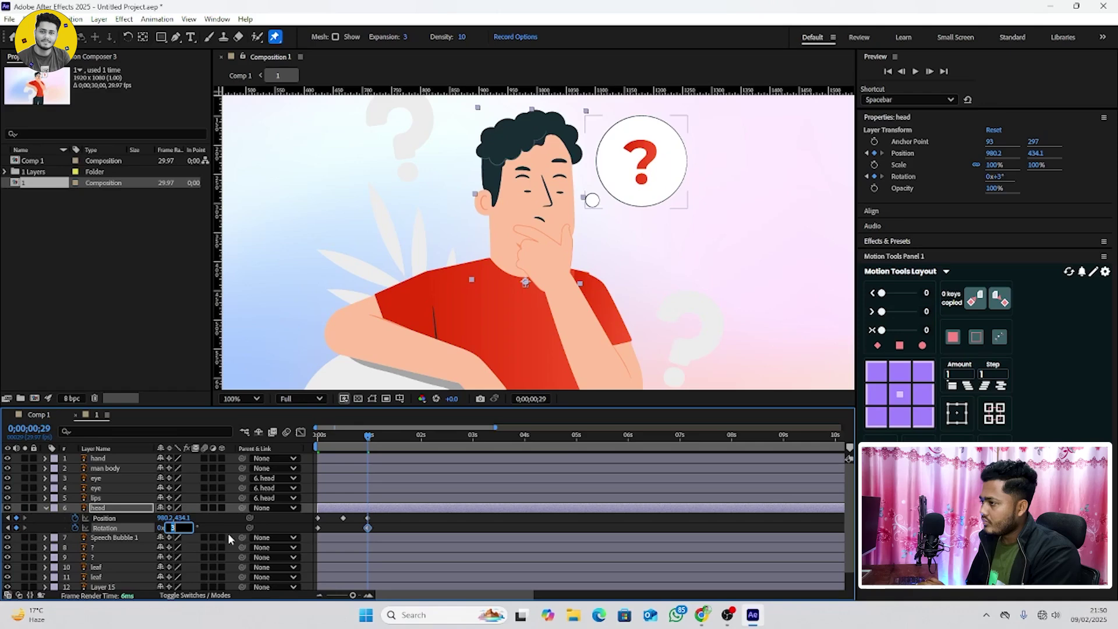
pyautogui.press('Return')
pyautogui.press('space')
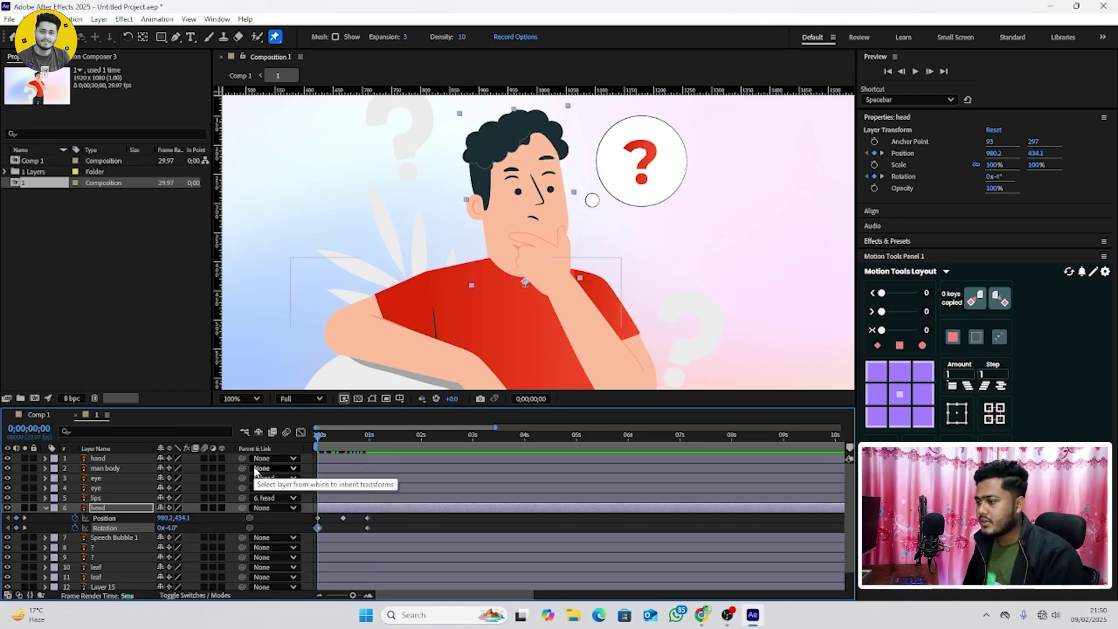
pyautogui.press('space')
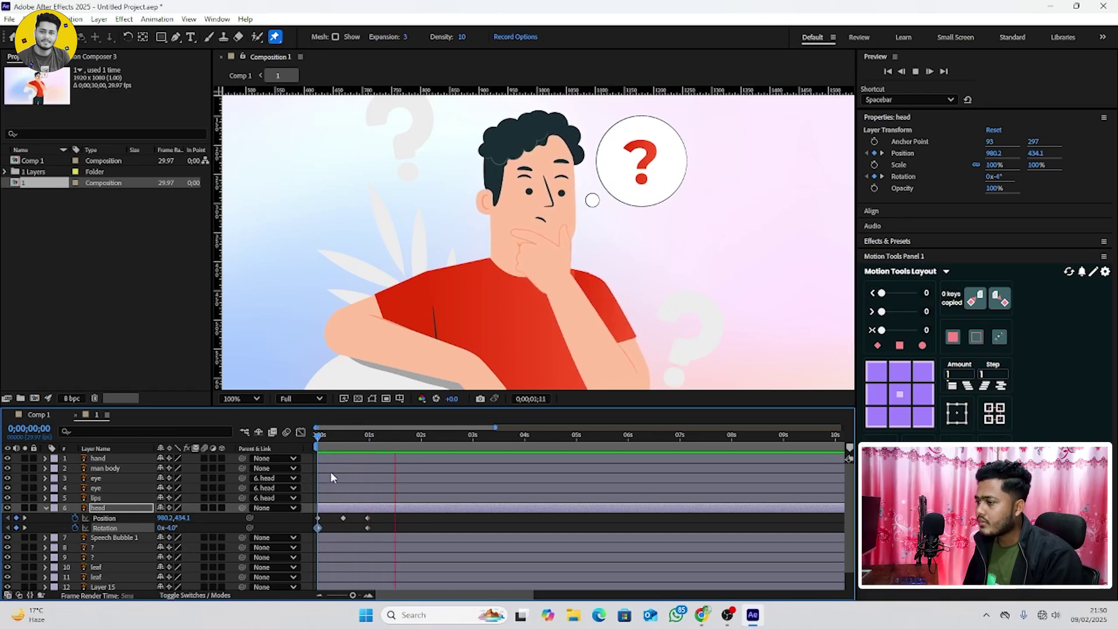
pyautogui.press('space')
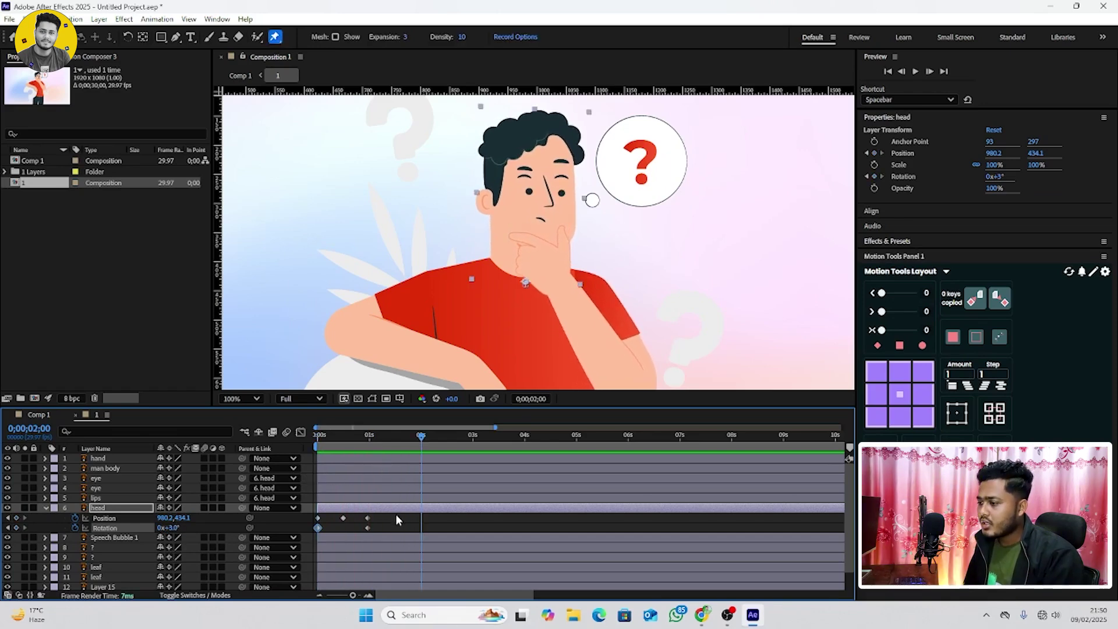
# Apply Easy Ease to all the head's Position and Rotation keyframes, then copy them and paste them at 0;00;01;04
pyautogui.moveTo(385, 514); pyautogui.dragTo(314, 535)
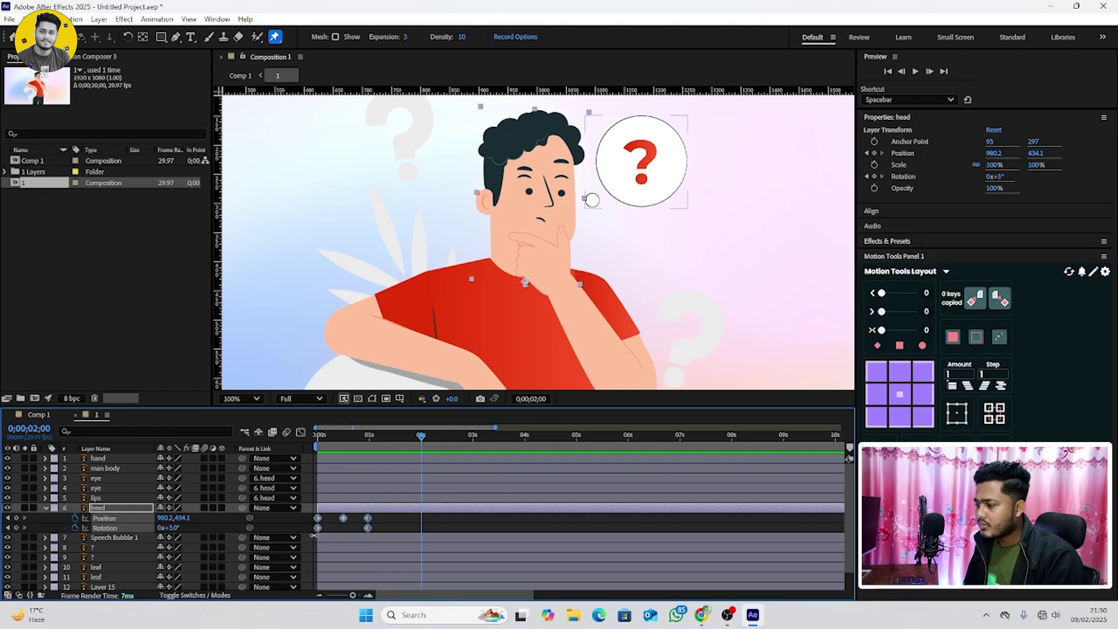
pyautogui.press('F9')
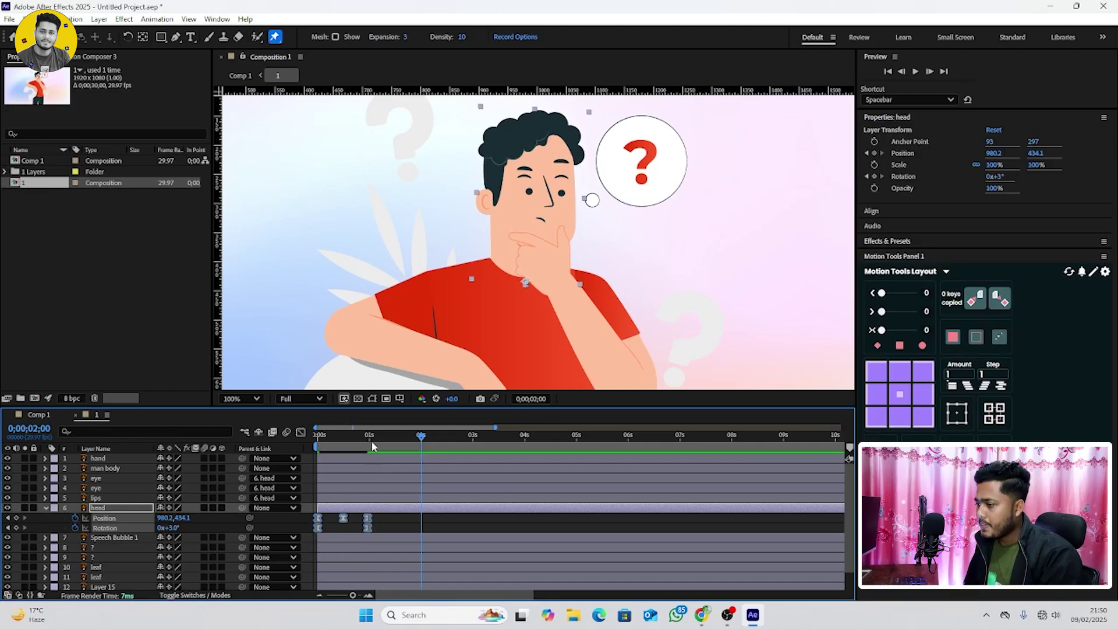
pyautogui.click(371, 438)
pyautogui.moveTo(370, 438); pyautogui.dragTo(375, 443)
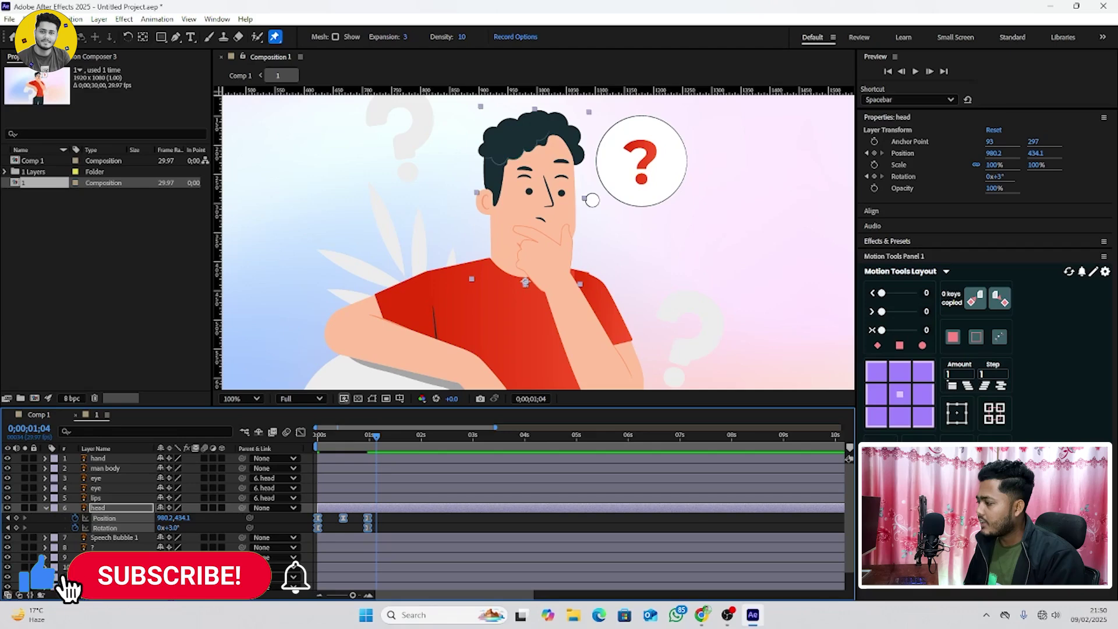
pyautogui.hotkey('ctrl', 'v')
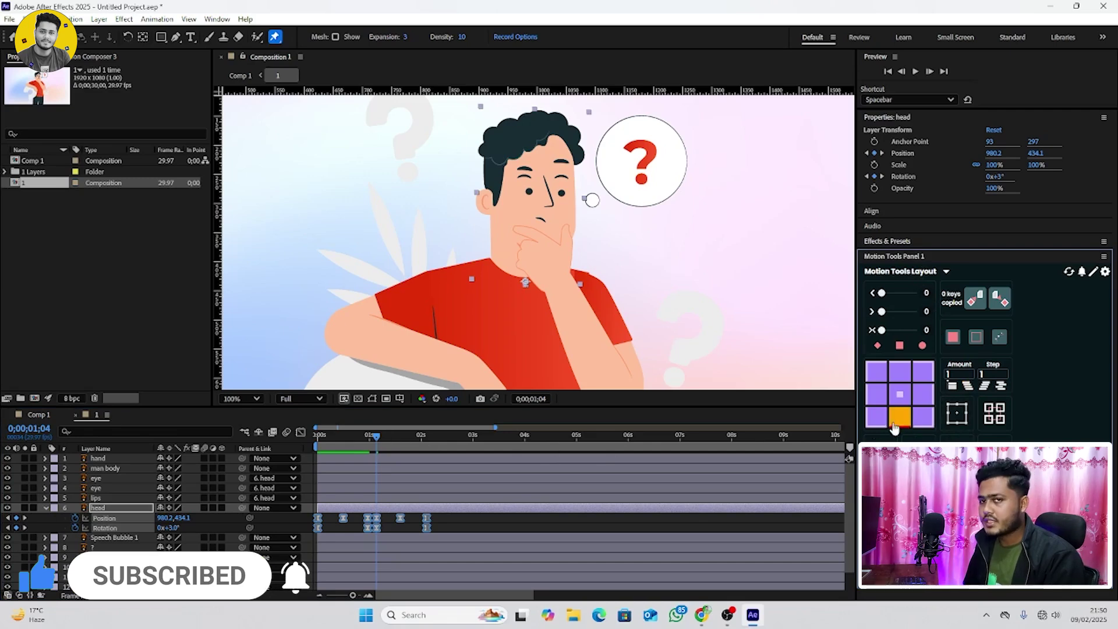
# Play back the head movement, shift the pasted Position and Rotation keyframes slightly later in time, and preview again
pyautogui.click(305, 452)
pyautogui.press('Home')
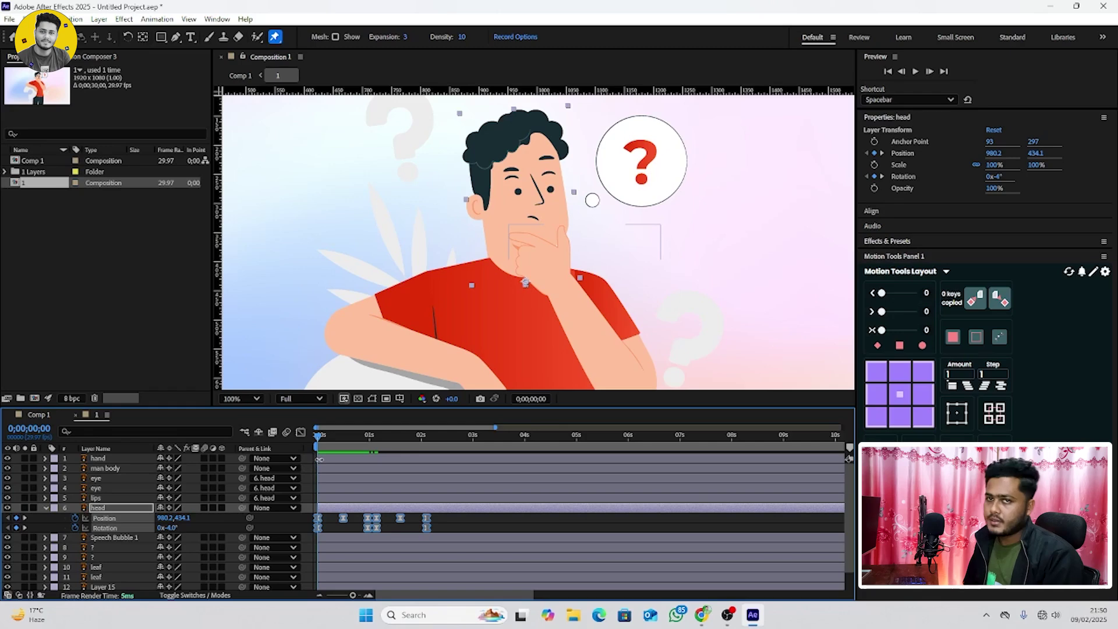
pyautogui.press('space')
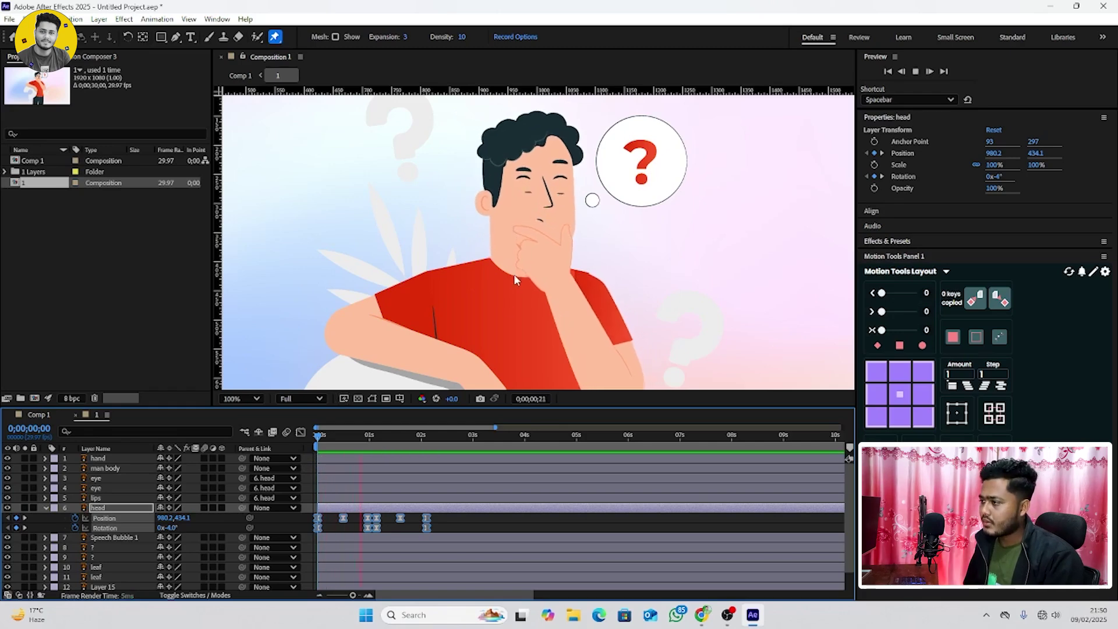
pyautogui.press('space')
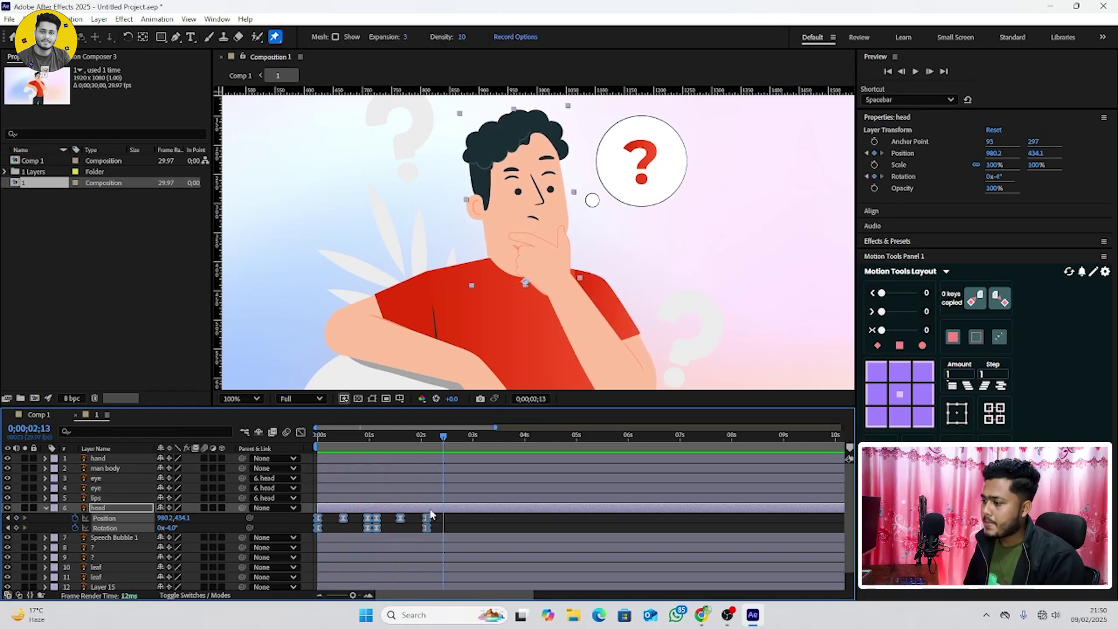
pyautogui.moveTo(375, 518); pyautogui.dragTo(382, 518)
pyautogui.press('space')
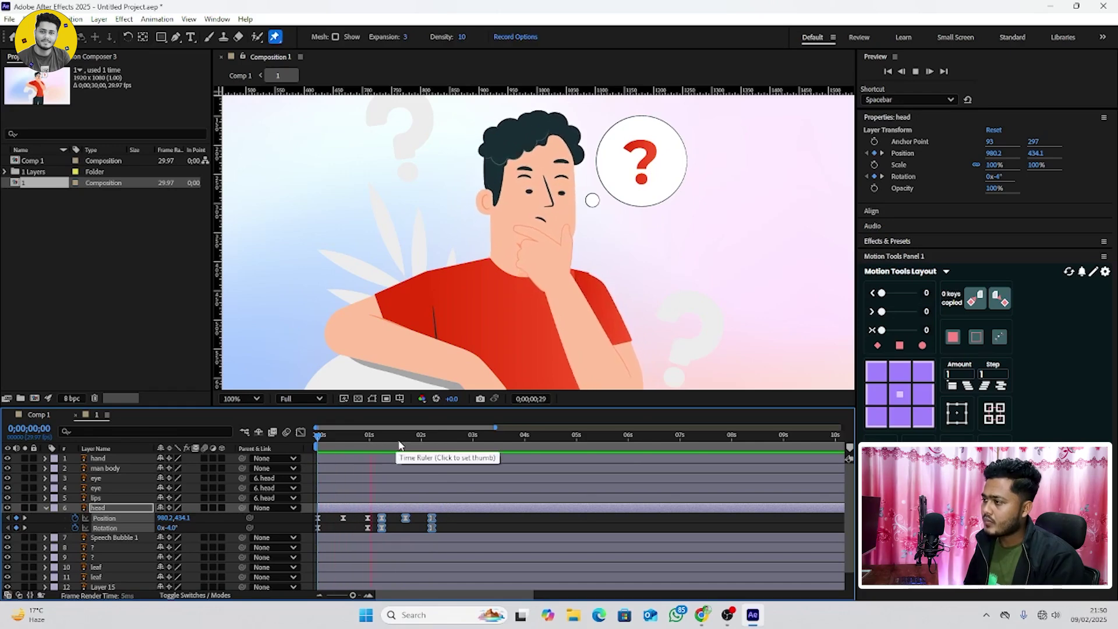
# Copy all the head's Position and Rotation keyframes and paste them just after the last existing ones
pyautogui.press('v')
pyautogui.press(',')
pyautogui.moveTo(456, 517); pyautogui.dragTo(304, 545)
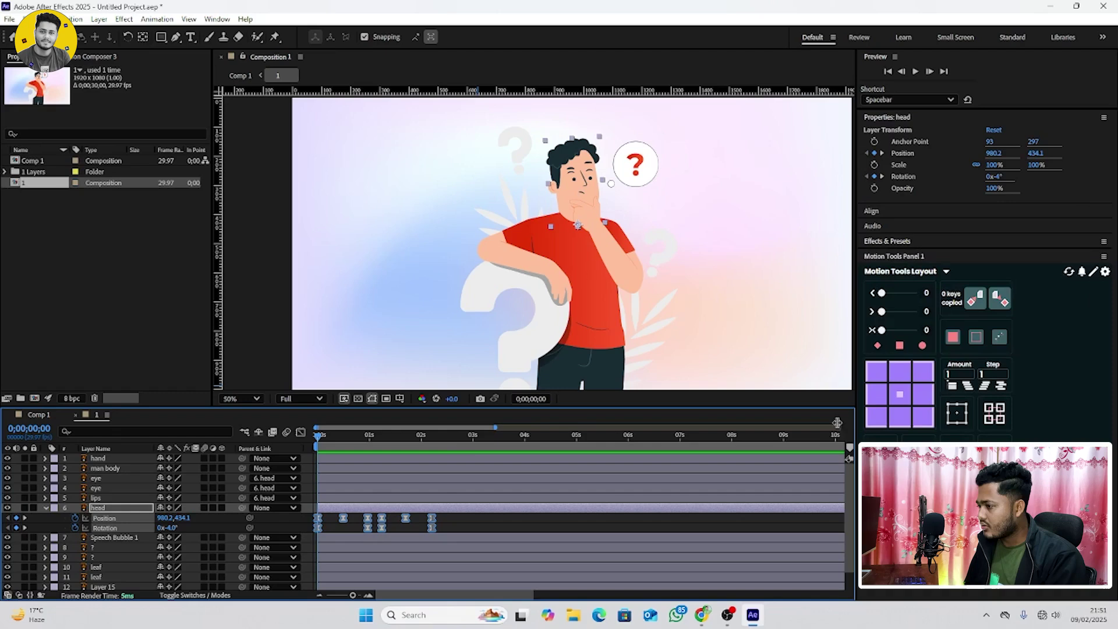
pyautogui.hotkey('ctrl', 'c')
pyautogui.click(453, 441)
pyautogui.hotkey('ctrl', 'v')
pyautogui.press('Home')
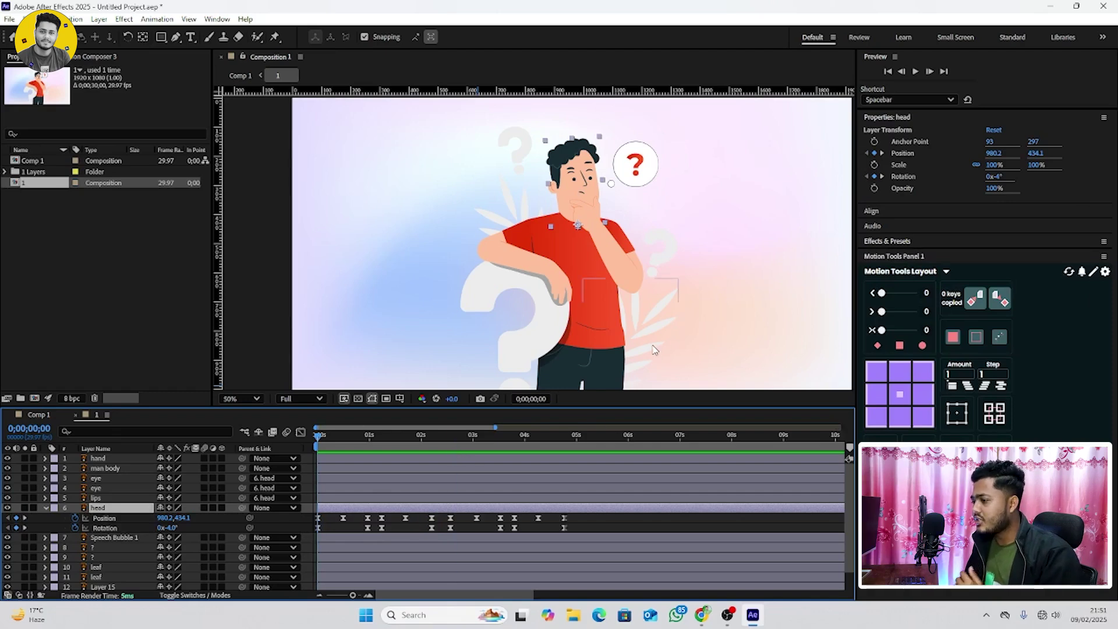
# Scrub to the end of the pasted head keyframes and play back the repeated head movement from the start
pyautogui.click(578, 435)
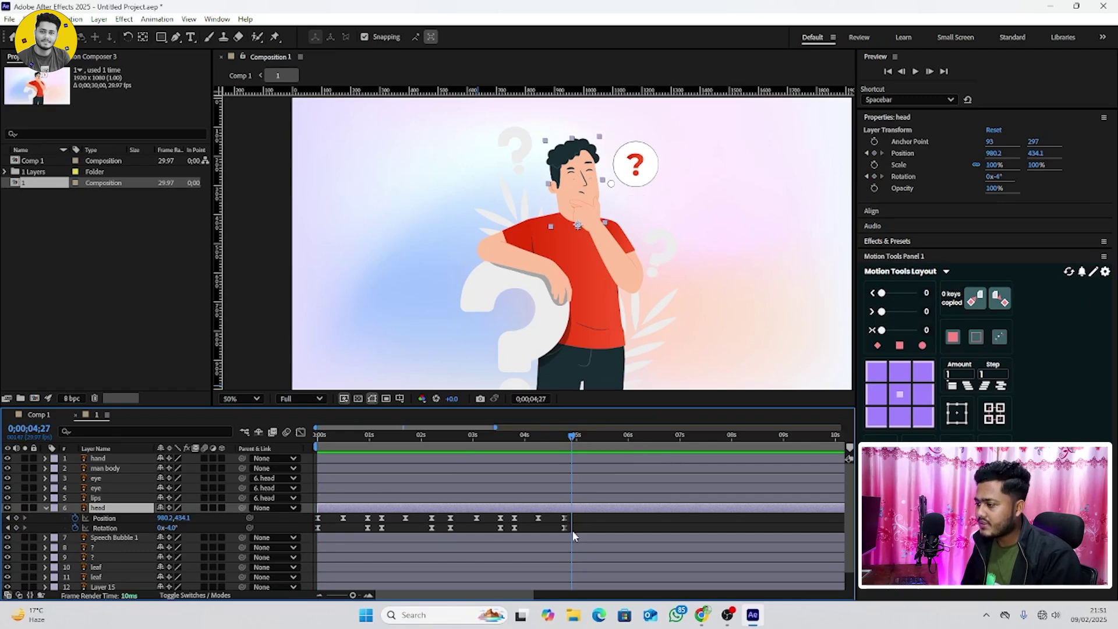
pyautogui.moveTo(571, 452); pyautogui.dragTo(558, 449)
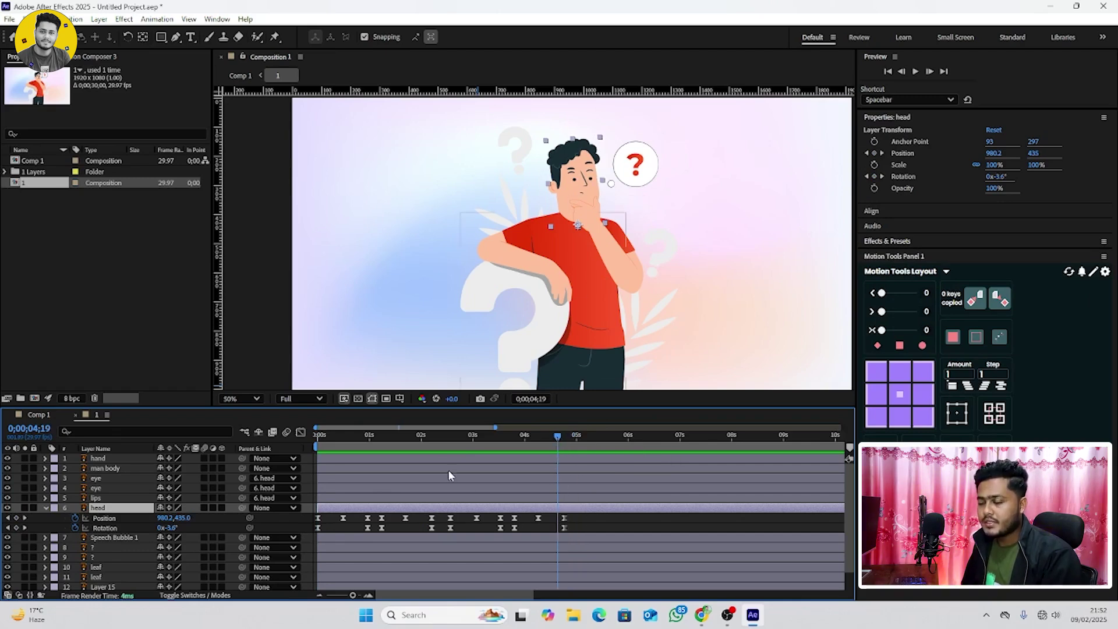
pyautogui.press('Home')
pyautogui.scroll(2, 602, 175)
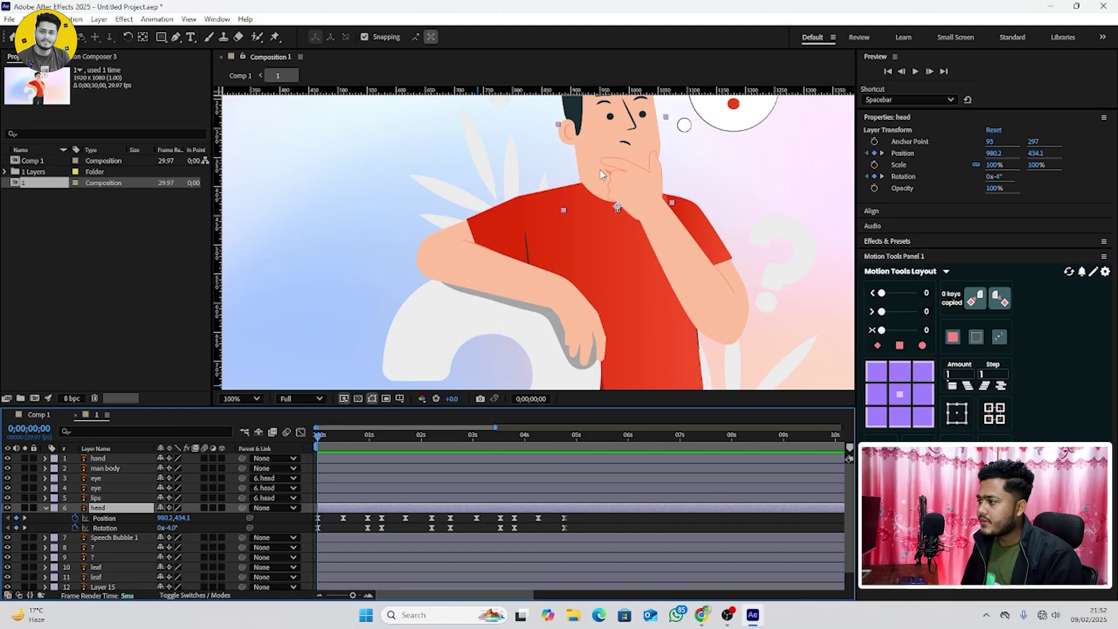
pyautogui.scroll(3, 756, 270)
pyautogui.press('space')
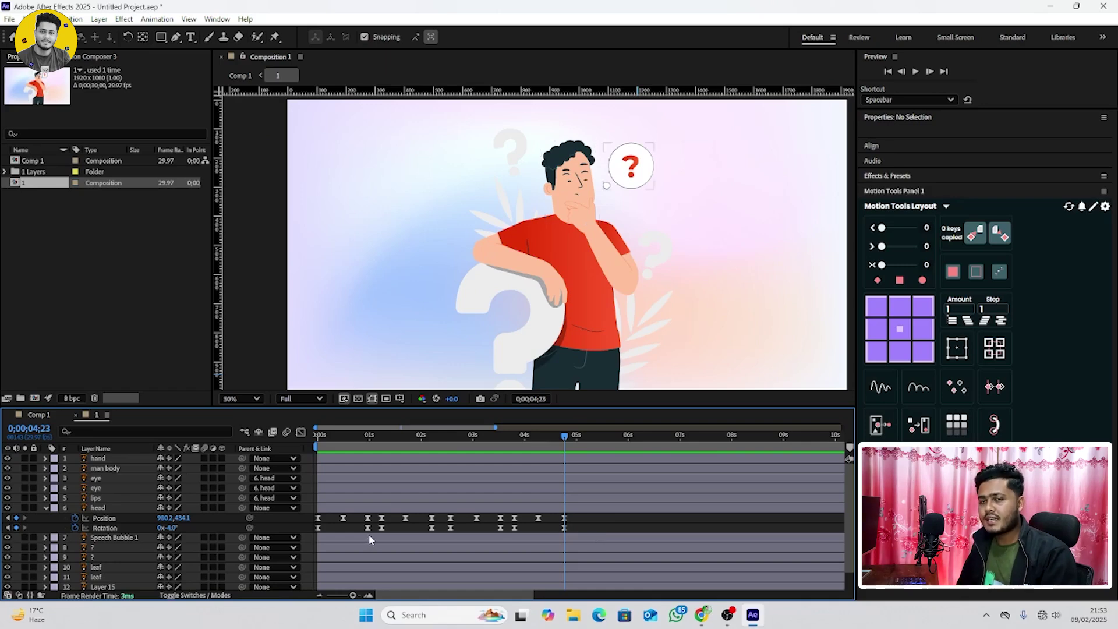
# Pre-compose the hand, man body, eye, lips and head layers with duration adjusted to their time span, and toggle the new layer's visibility
pyautogui.moveTo(383, 519)
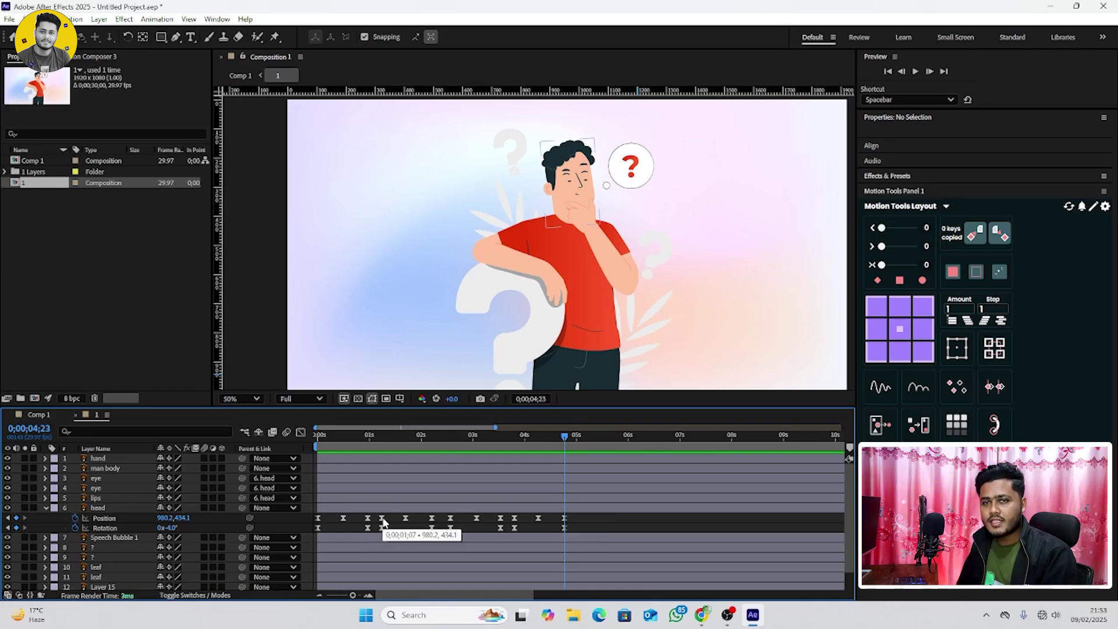
pyautogui.click(109, 509)
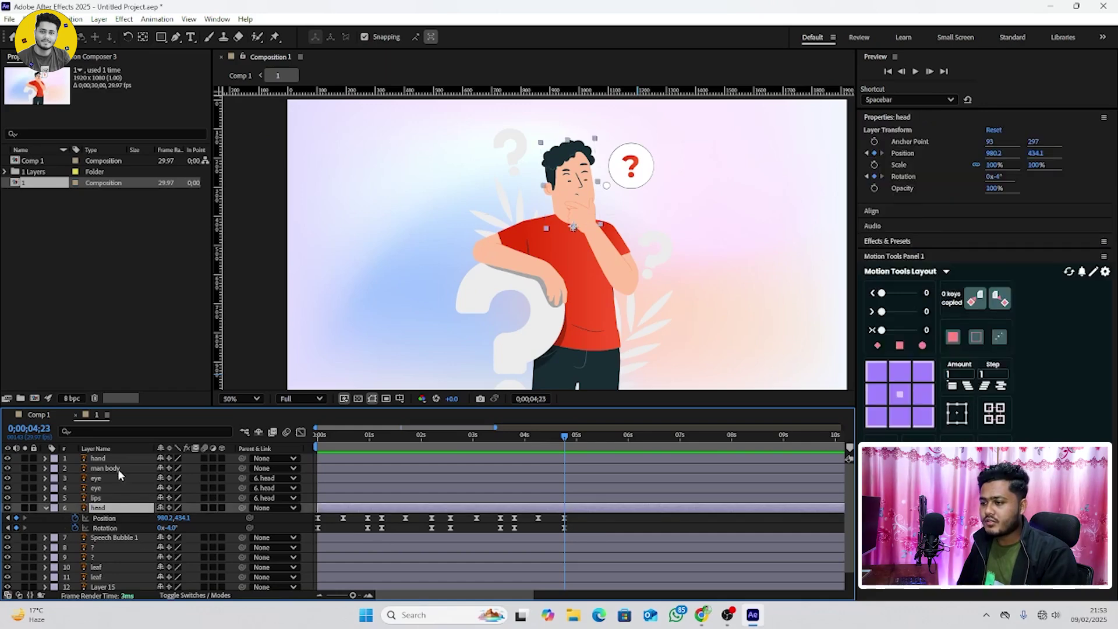
pyautogui.keyDown('shift'); pyautogui.click(110, 460); pyautogui.keyUp('shift')
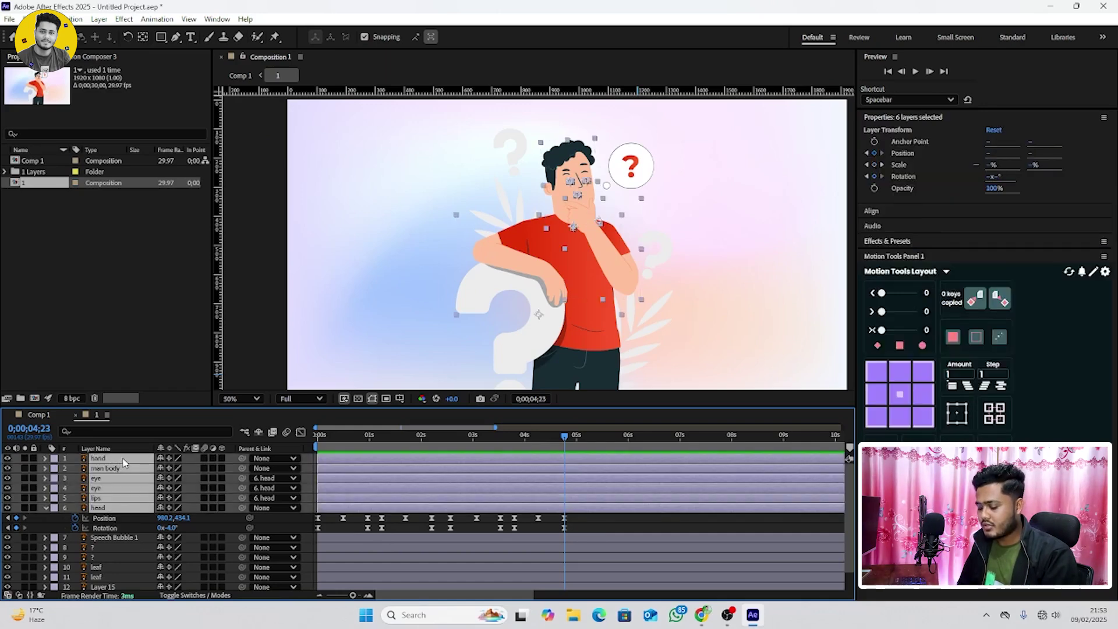
pyautogui.hotkey('ctrl', 'shift', 'c')
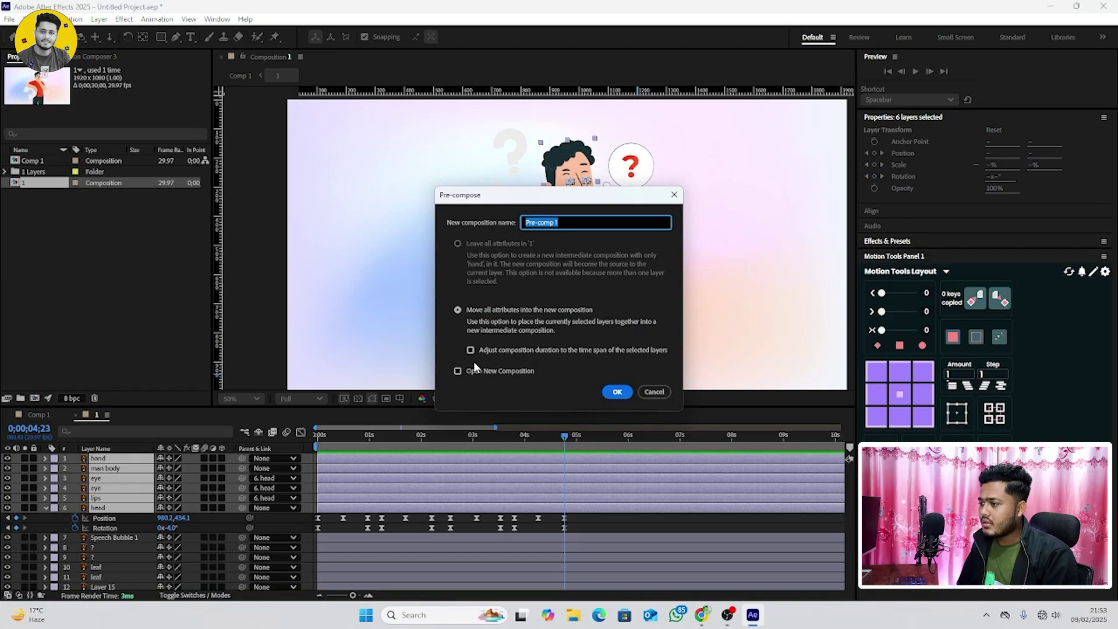
pyautogui.click(476, 349)
pyautogui.click(615, 393)
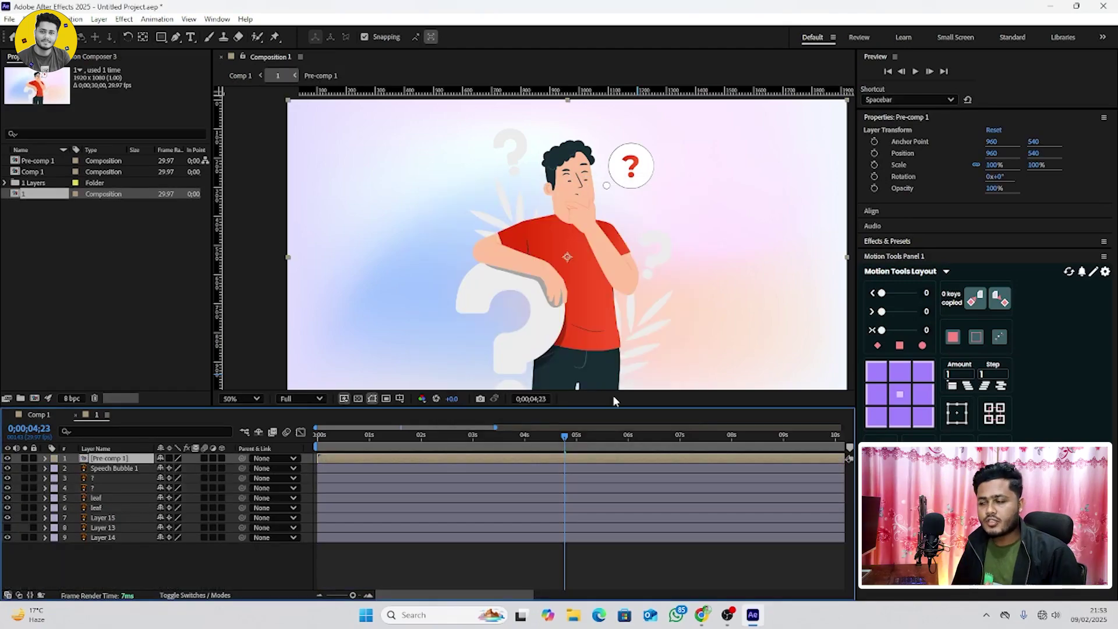
pyautogui.click(8, 459)
pyautogui.click(8, 458)
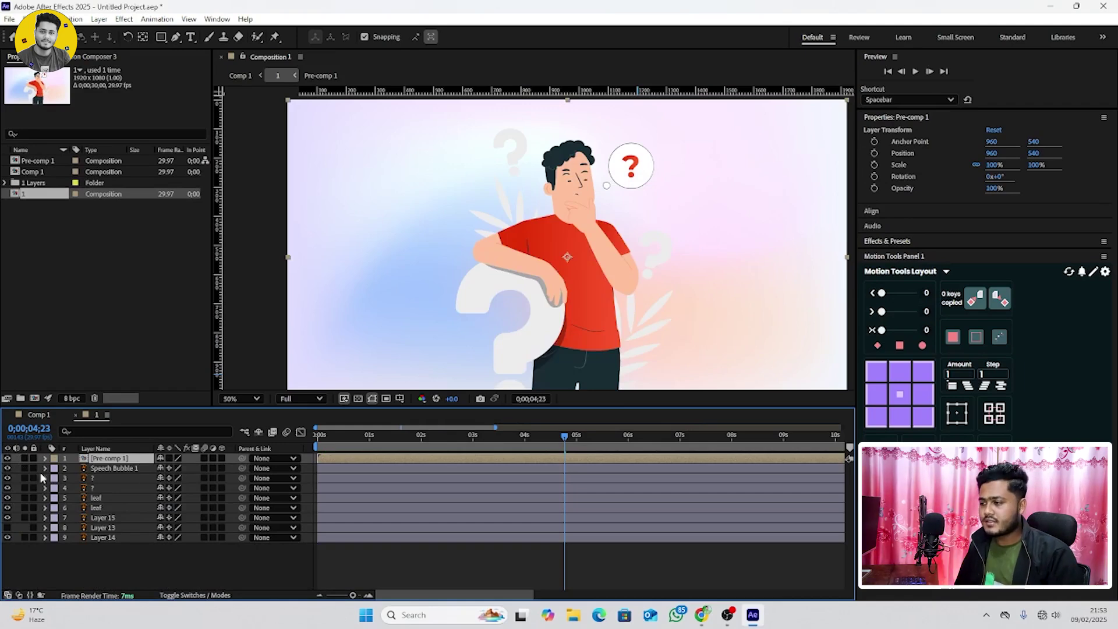
# Keyframe the pre-comp's Position at 0;00;00;11, set X to -326 at 0;00;00;00, move the end keyframe slightly later, and play back the slide-in
pyautogui.click(336, 436)
pyautogui.press(',')
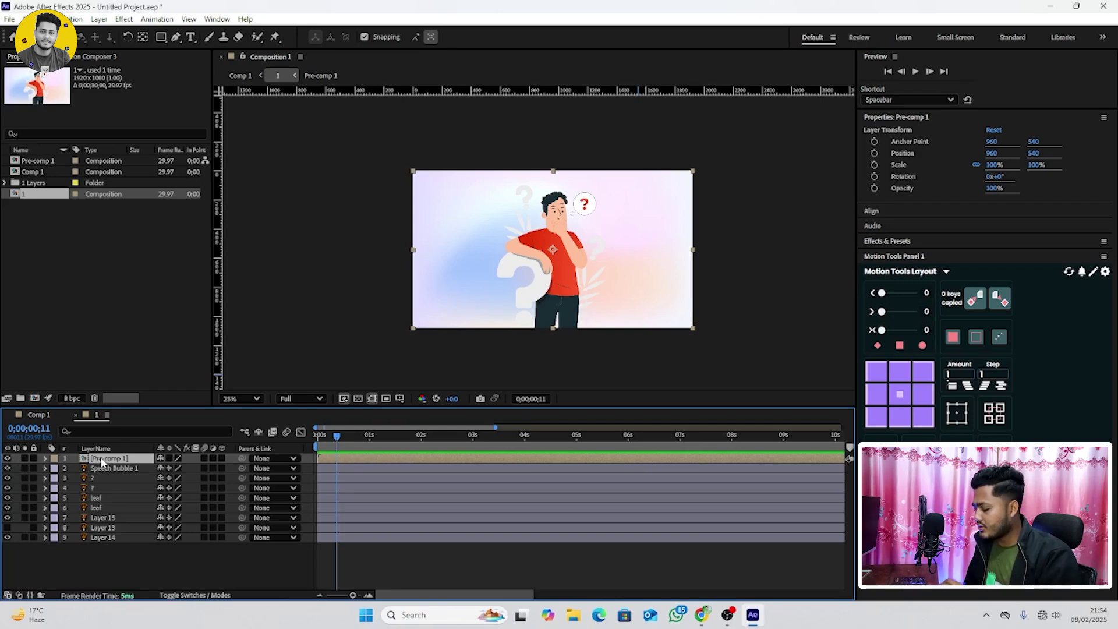
pyautogui.press('p')
pyautogui.click(76, 468)
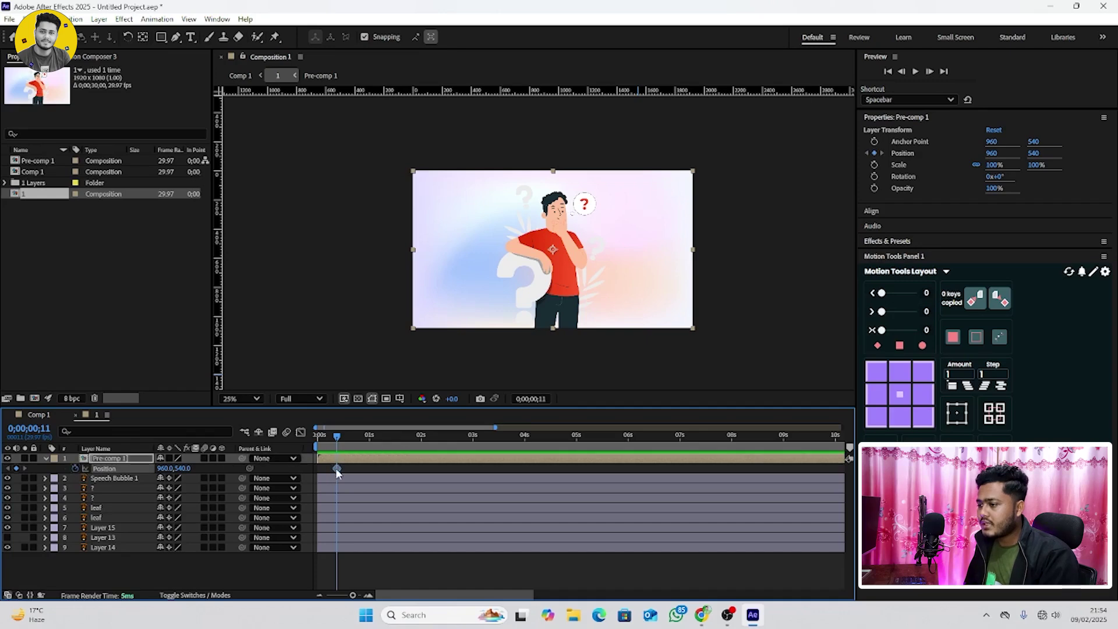
pyautogui.moveTo(336, 435); pyautogui.dragTo(317, 435)
pyautogui.moveTo(178, 472); pyautogui.dragTo(306, 440)
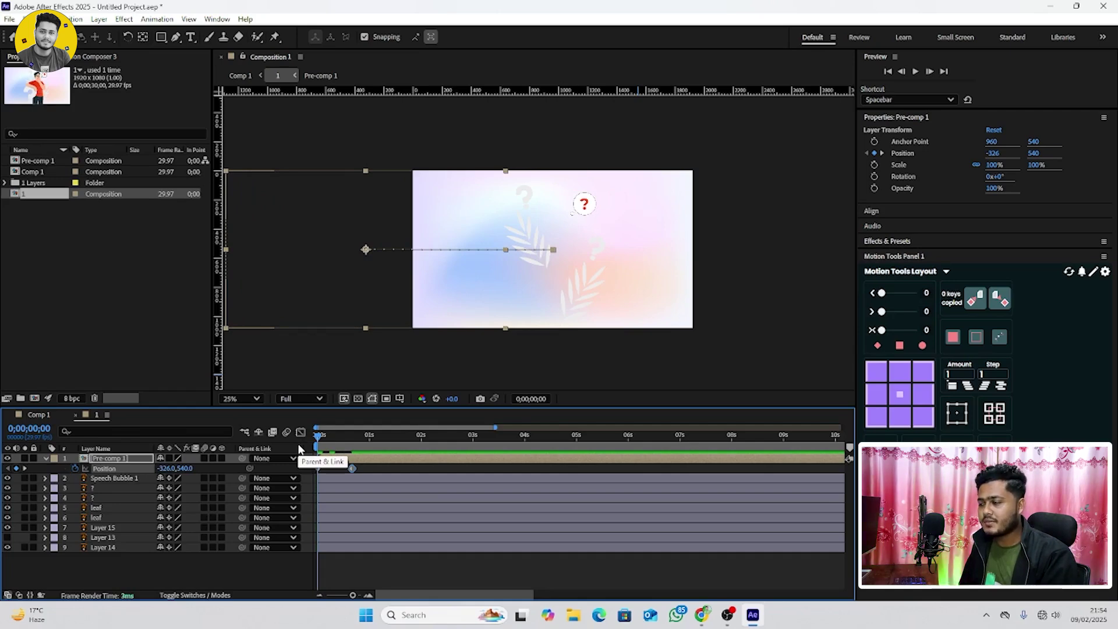
pyautogui.press('space')
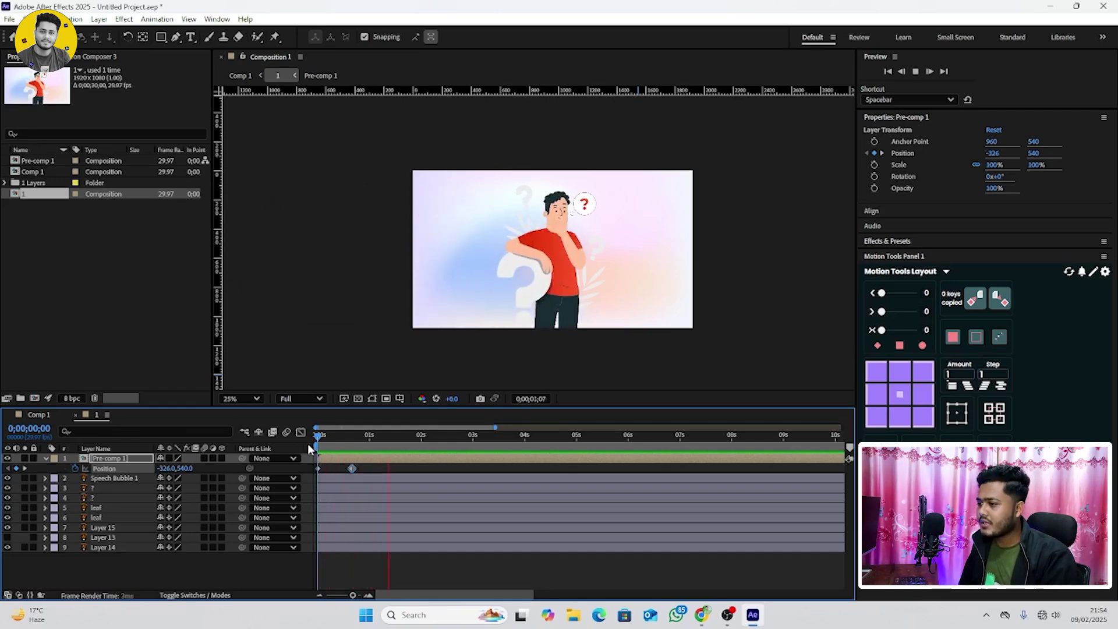
pyautogui.press('space')
pyautogui.press('space')
pyautogui.press('space')
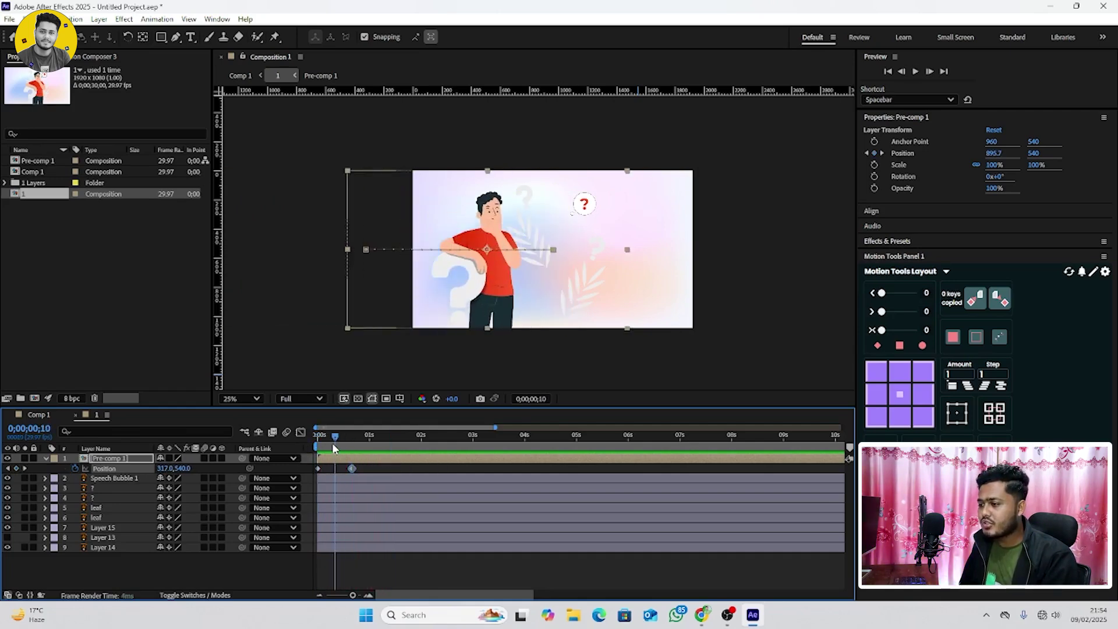
# Ease both Position keyframes of the pre-comp to 95 with the Motion Tools ease-in-and-out setting and preview
pyautogui.moveTo(360, 466); pyautogui.dragTo(303, 475)
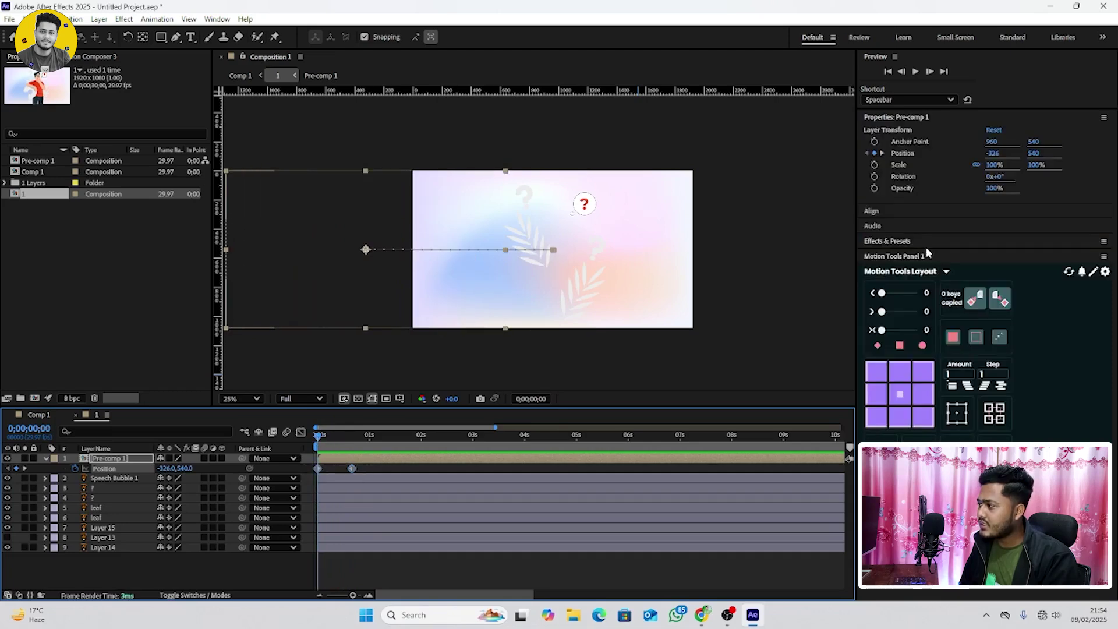
pyautogui.moveTo(884, 332); pyautogui.dragTo(912, 331)
pyautogui.click(291, 441)
pyautogui.press('space')
pyautogui.press('space')
# Move the pre-comp's last Position keyframe to shortly after one second and play back the slower slide-in
pyautogui.click(365, 470)
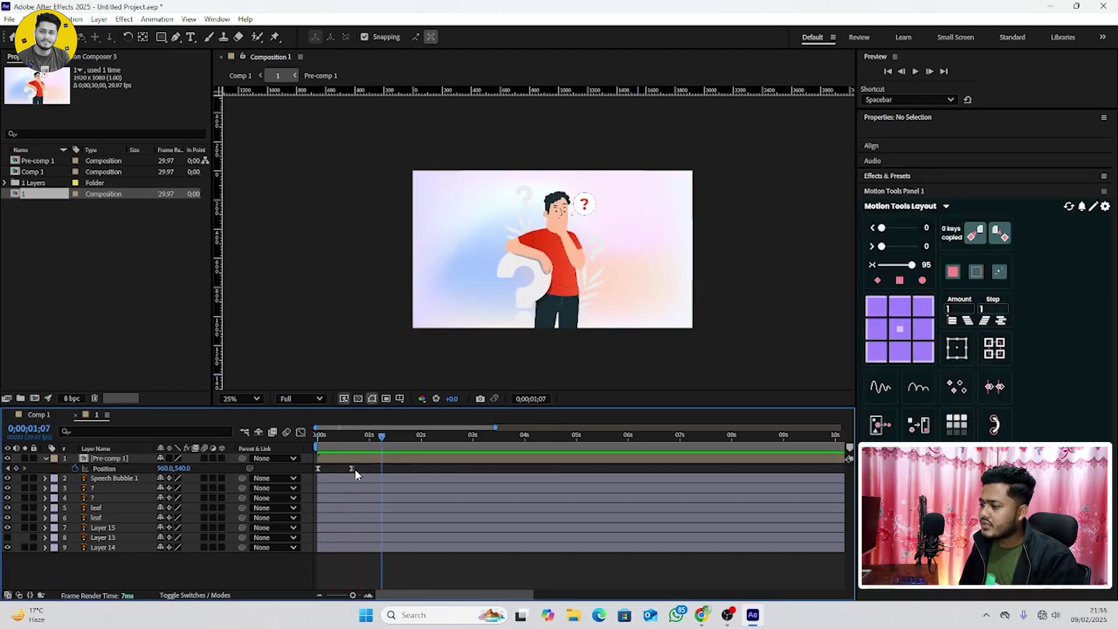
pyautogui.click(355, 469)
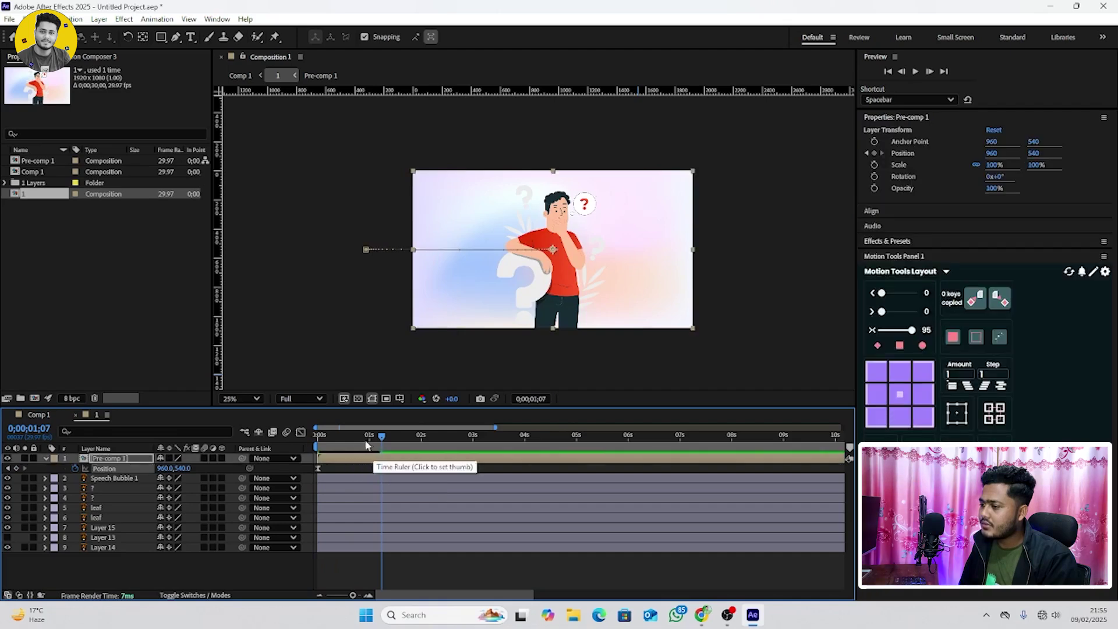
pyautogui.click(312, 437)
pyautogui.press('space')
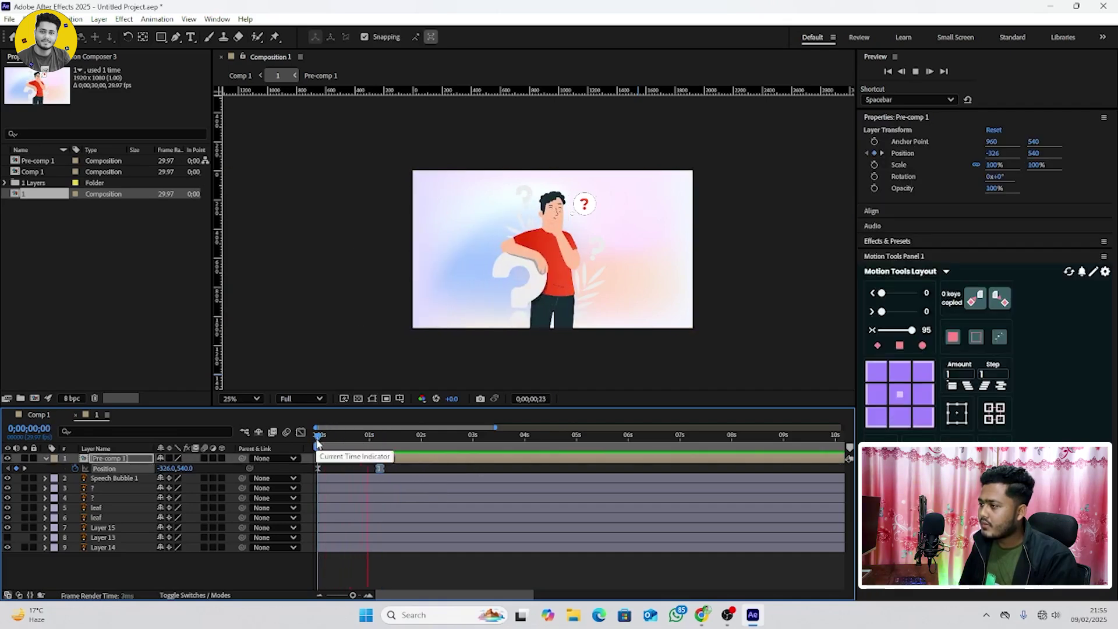
pyautogui.press('space')
pyautogui.press('space')
pyautogui.press('space')
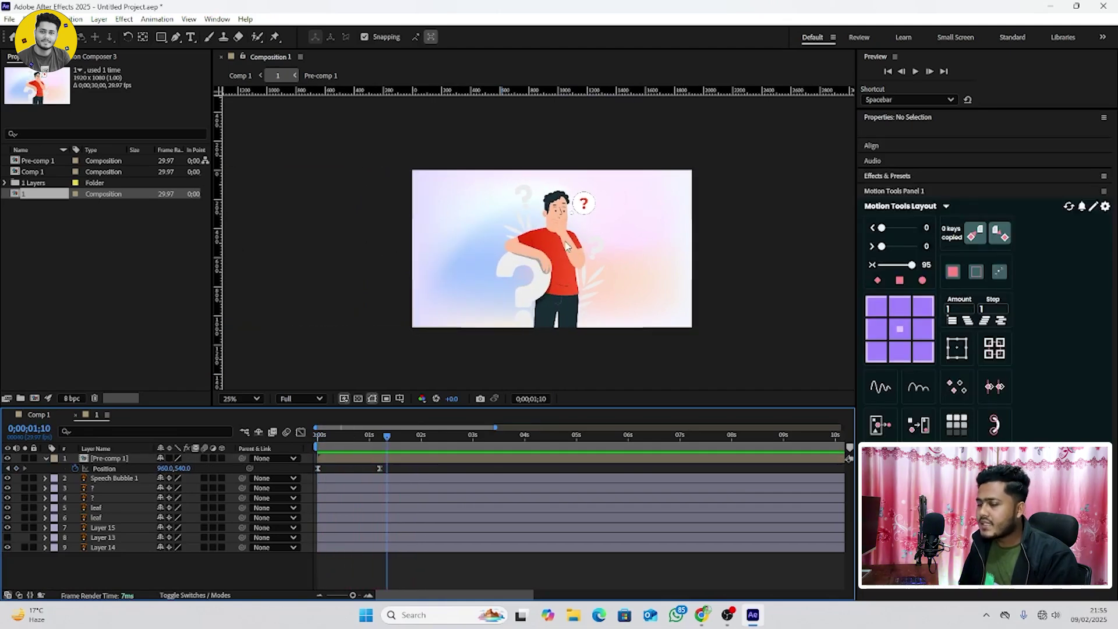
# Delay the start of the Speech Bubble 1 layer to 0;00;00;27 and move its anchor point to the bubble's lower-left corner
pyautogui.scroll(2, 576, 230)
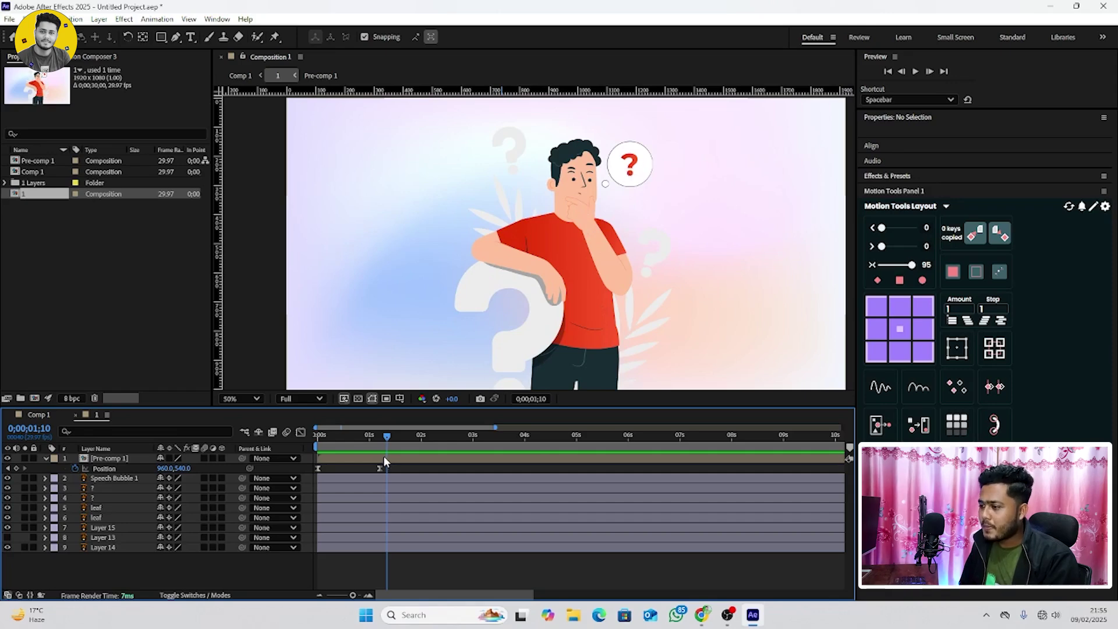
pyautogui.click(116, 479)
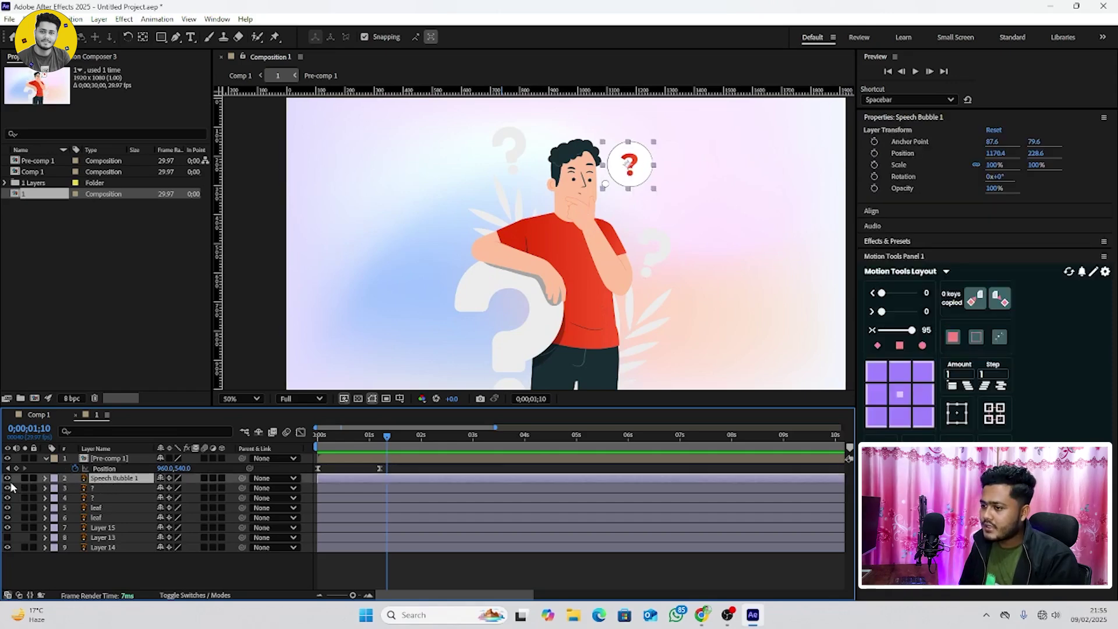
pyautogui.moveTo(336, 479); pyautogui.dragTo(379, 488)
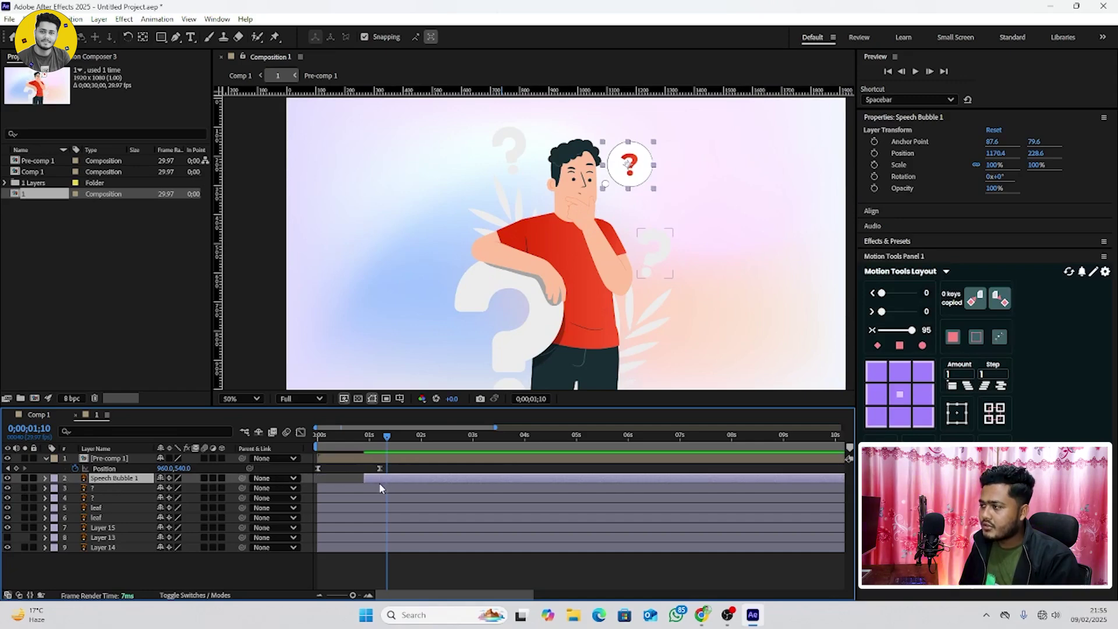
pyautogui.click(143, 36)
pyautogui.moveTo(633, 167); pyautogui.dragTo(604, 187)
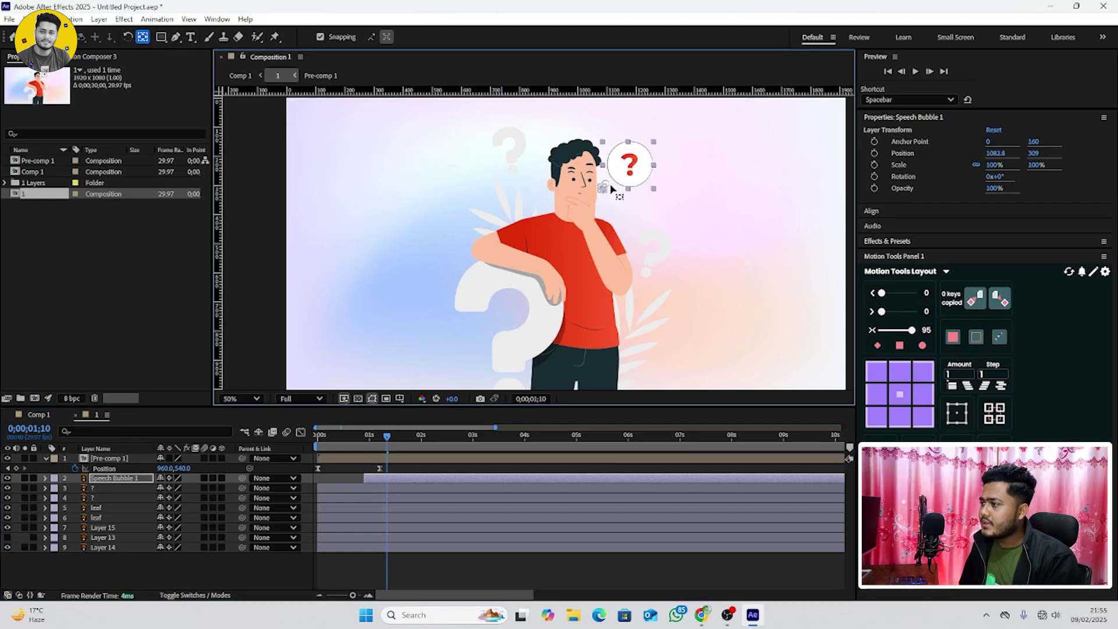
pyautogui.click(13, 37)
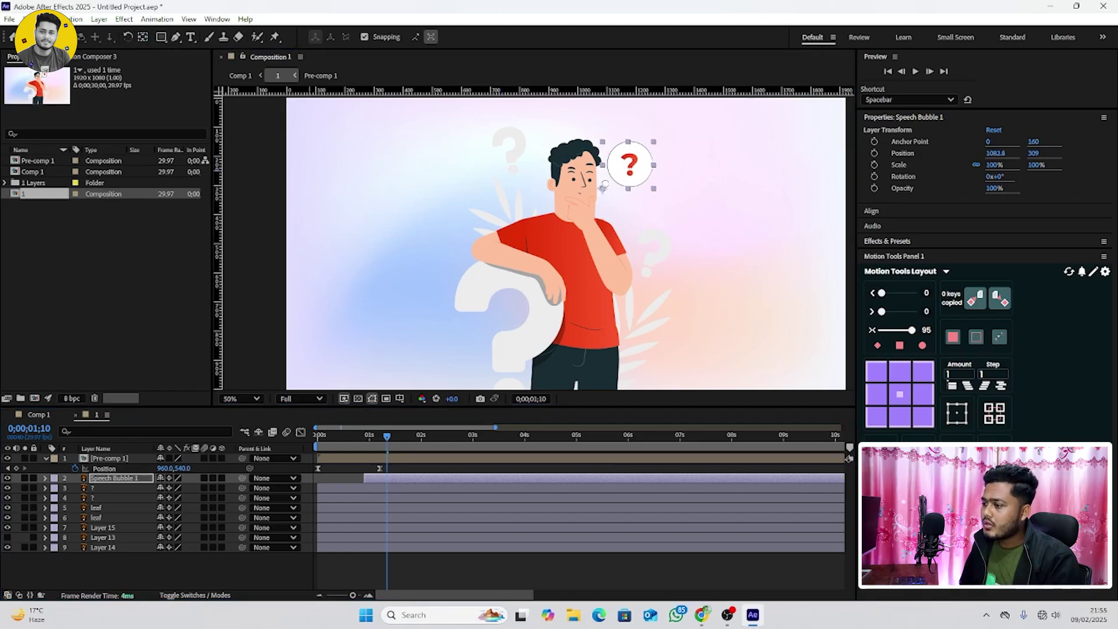
# Keyframe Speech Bubble 1's Scale at 100% at 0;00;01;10 and 0% at 0;00;00;27, and play back the pop-up
pyautogui.press('s')
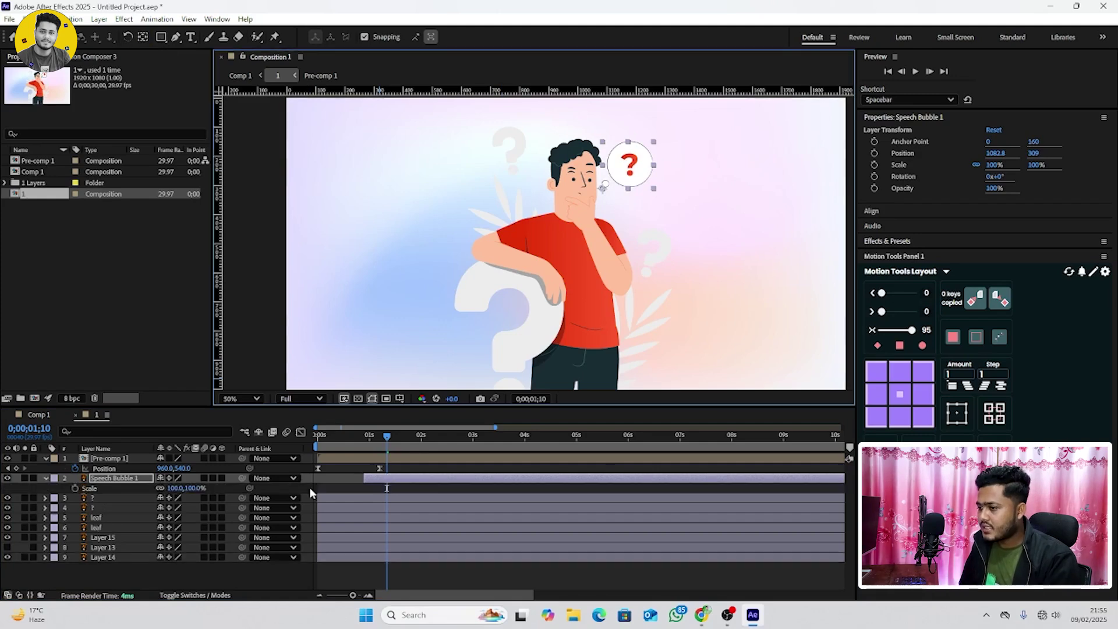
pyautogui.click(74, 488)
pyautogui.moveTo(378, 435); pyautogui.dragTo(364, 435)
pyautogui.click(174, 488)
pyautogui.write('0')
pyautogui.press('Return')
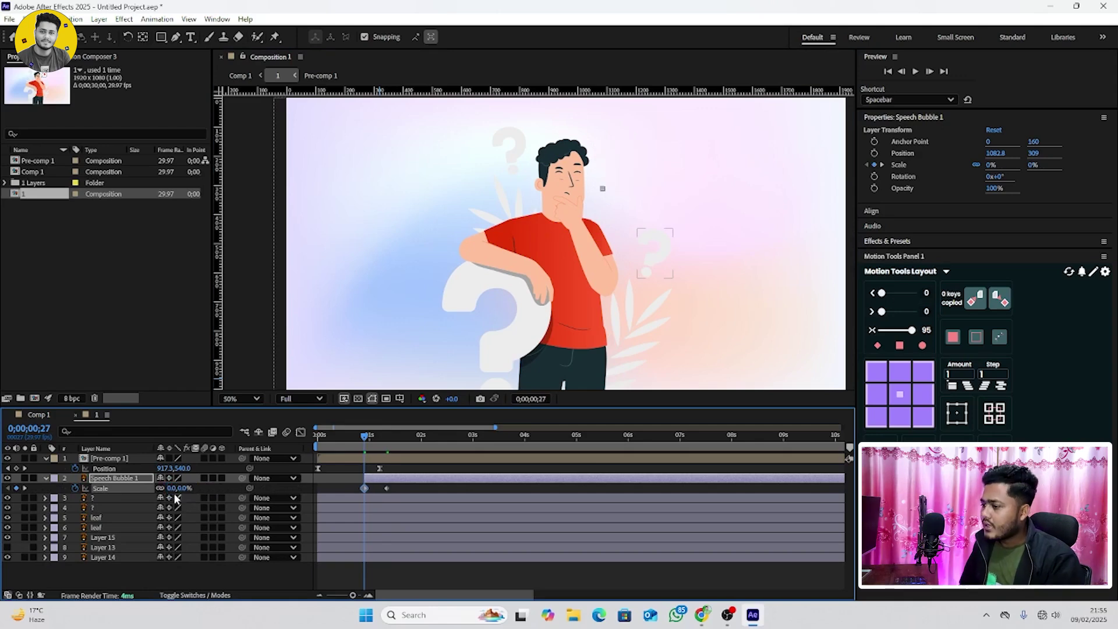
pyautogui.press('space')
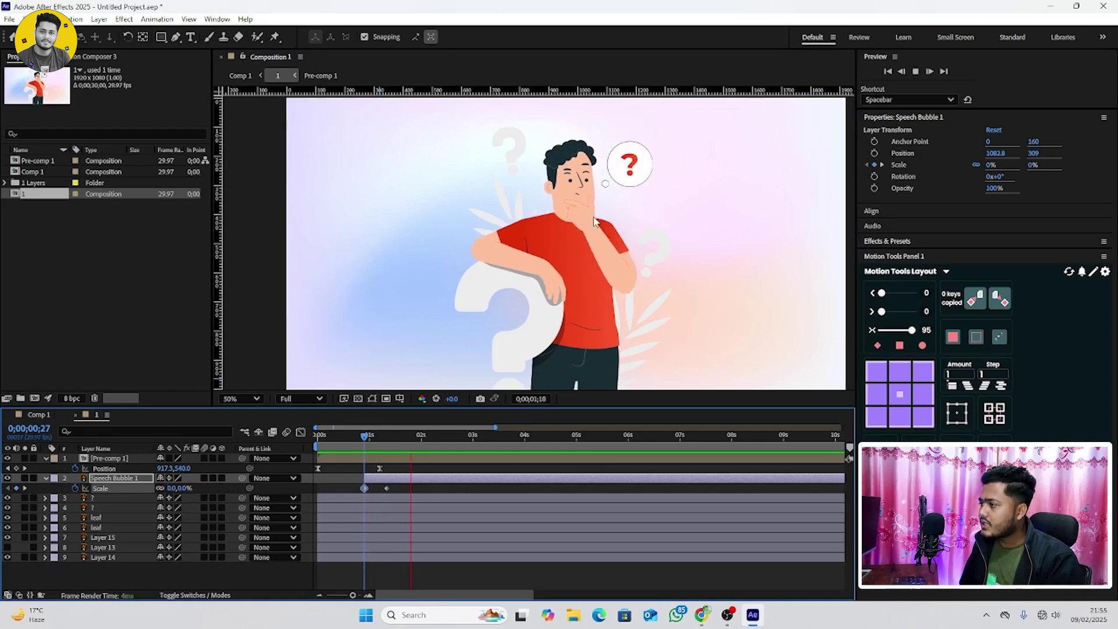
pyautogui.press('space')
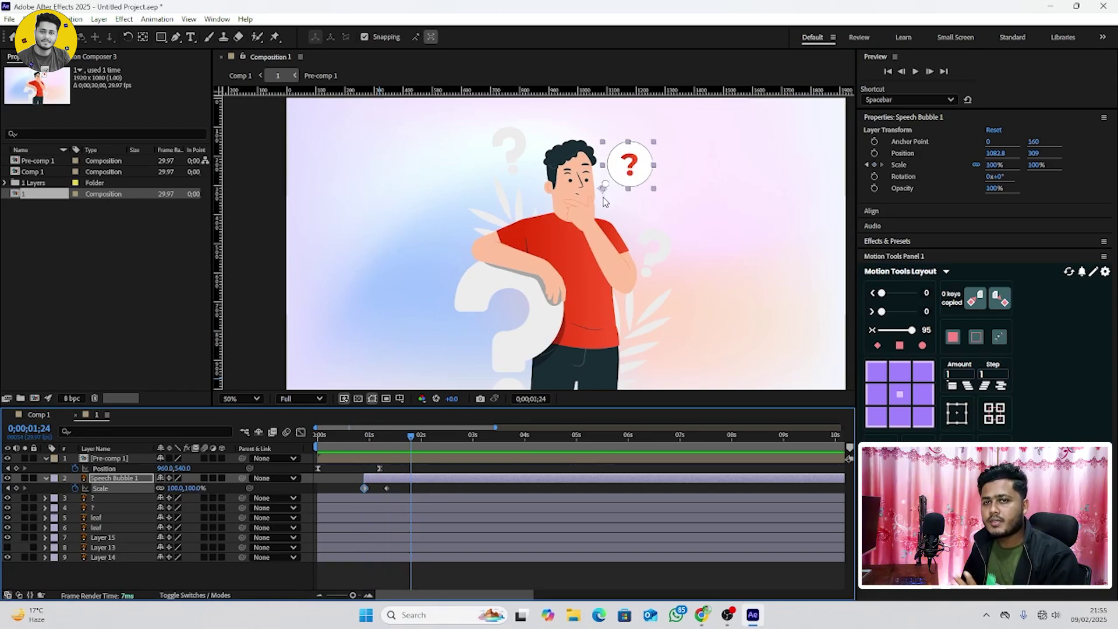
# Apply the Motion Tools elastic effect to Speech Bubble 1's two Scale keyframes, preview the bounce, and collapse the layer properties
pyautogui.moveTo(397, 484); pyautogui.dragTo(351, 501)
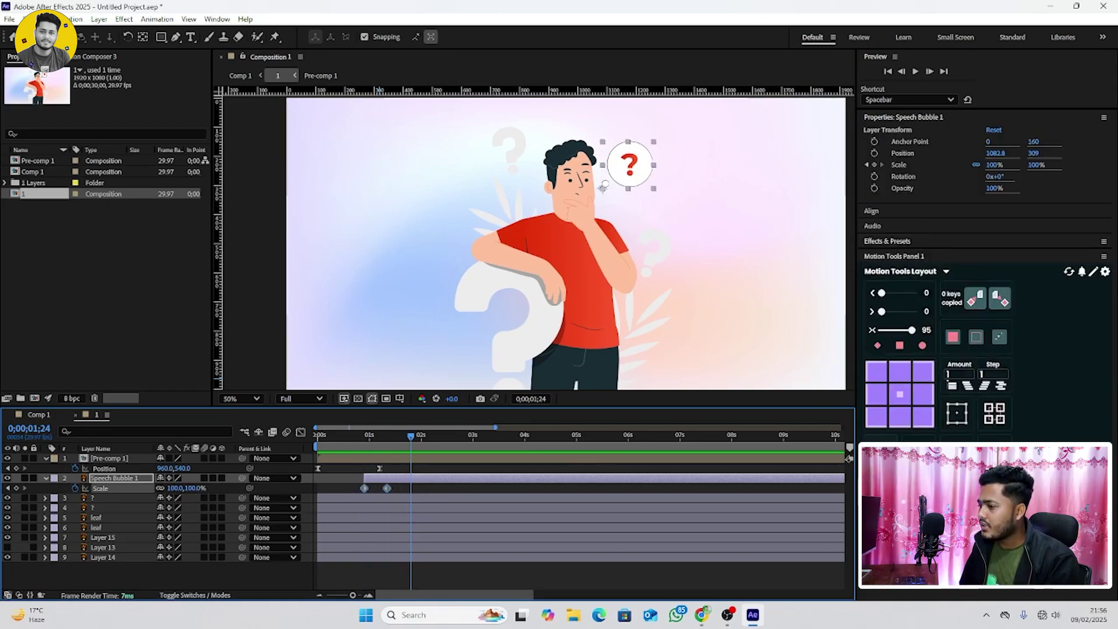
pyautogui.click(881, 452)
pyautogui.moveTo(411, 435); pyautogui.dragTo(366, 436)
pyautogui.press('space')
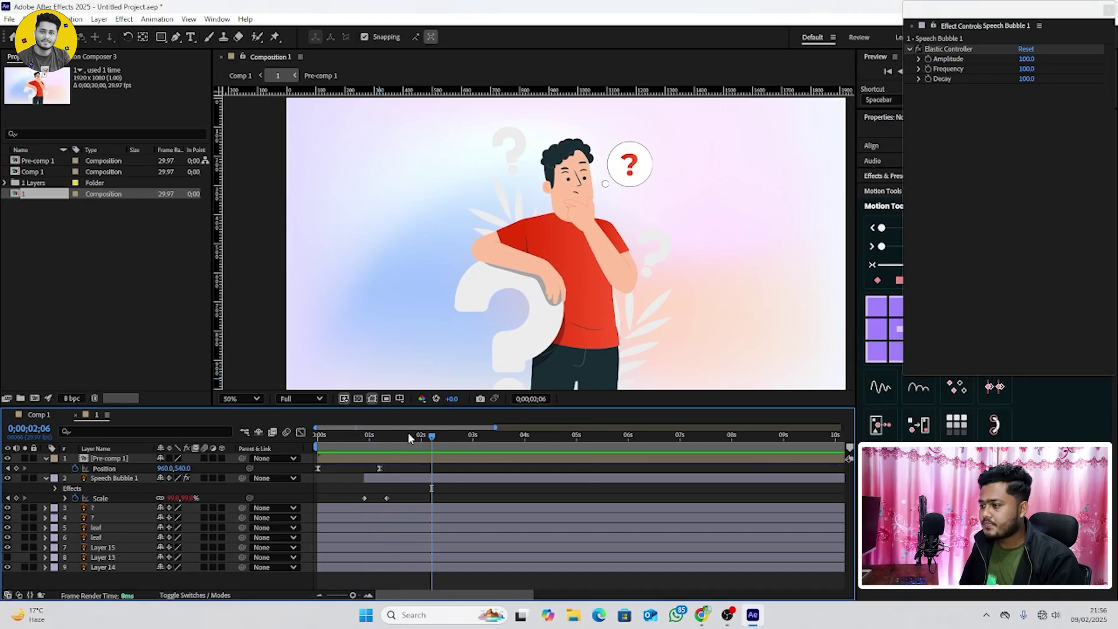
pyautogui.click(372, 435)
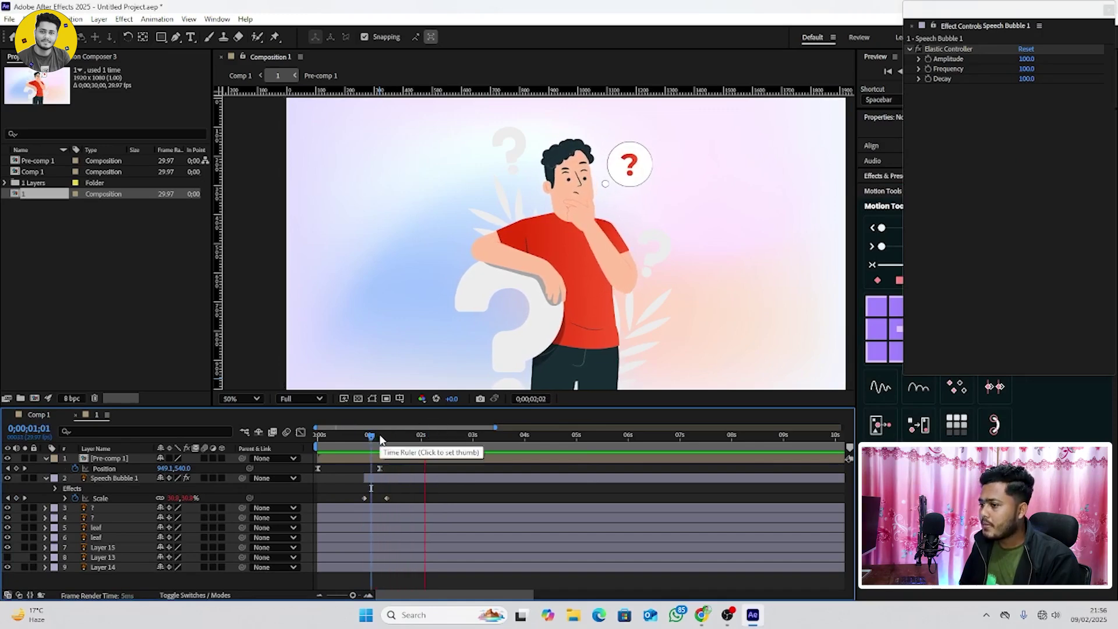
pyautogui.press('u')
pyautogui.scroll(-2, 537, 256)
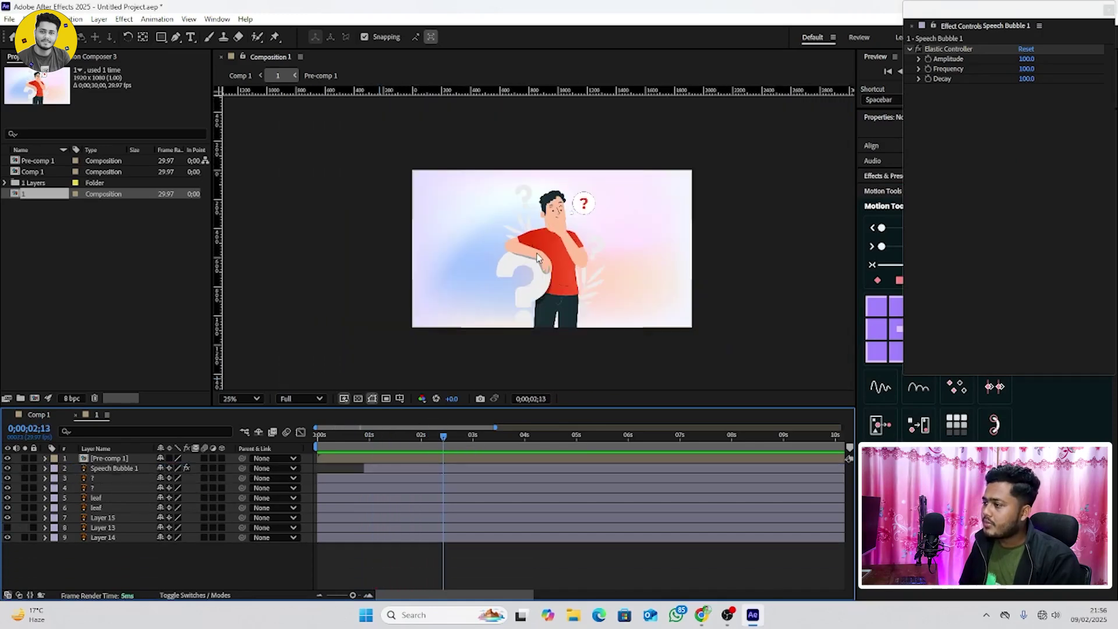
# Apply the Wiggle - position preset to layer 4, the faint question mark beside the man's head
pyautogui.scroll(4, 537, 256)
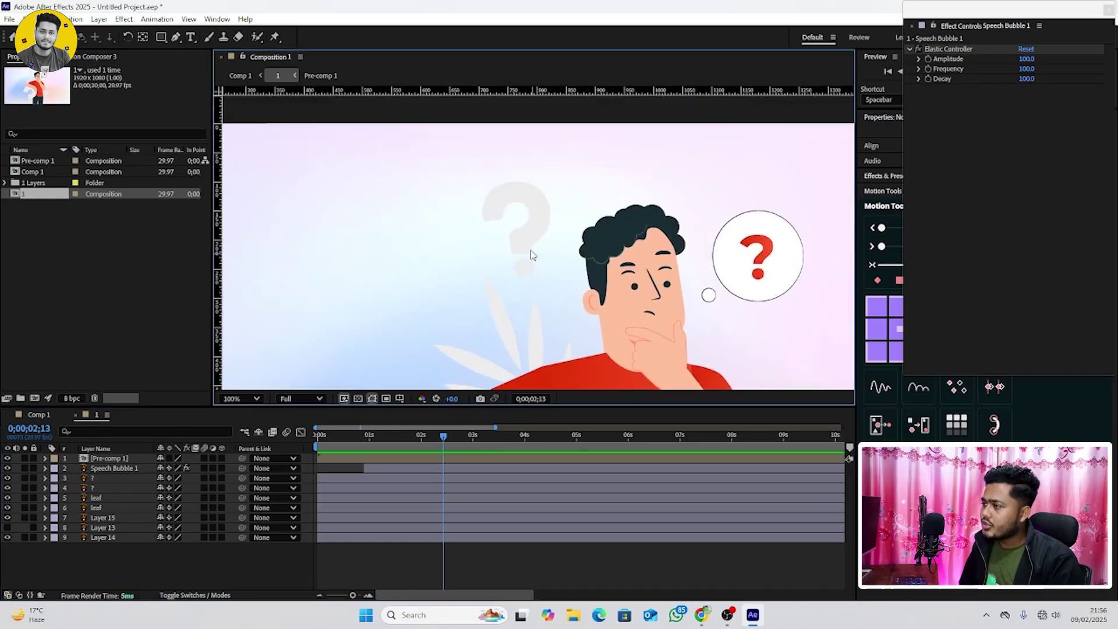
pyautogui.moveTo(504, 234); pyautogui.dragTo(347, 121)
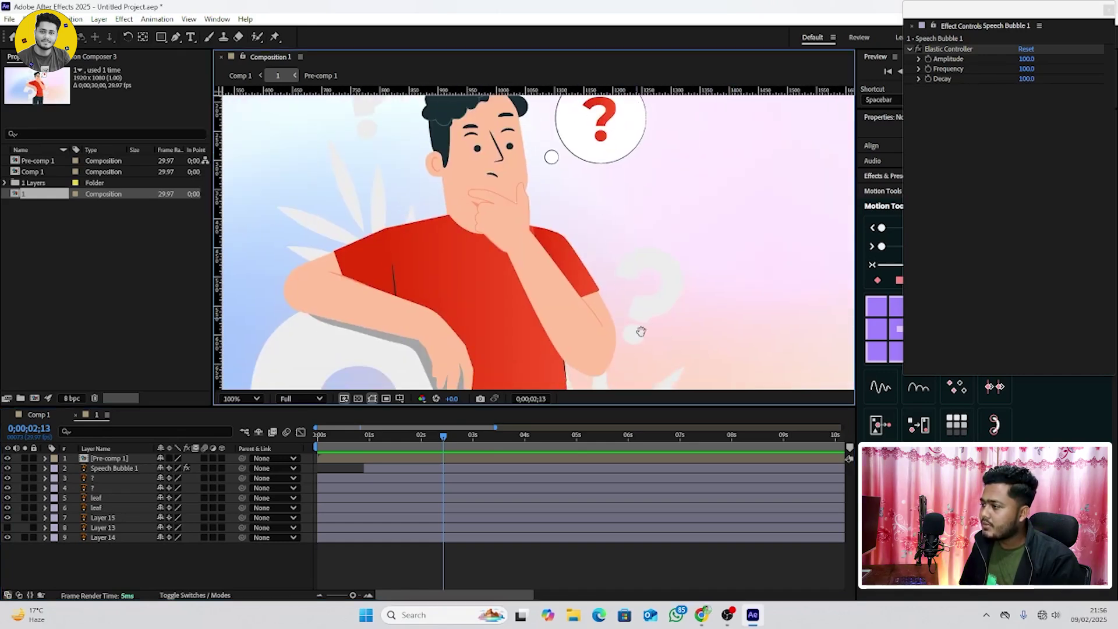
pyautogui.click(94, 490)
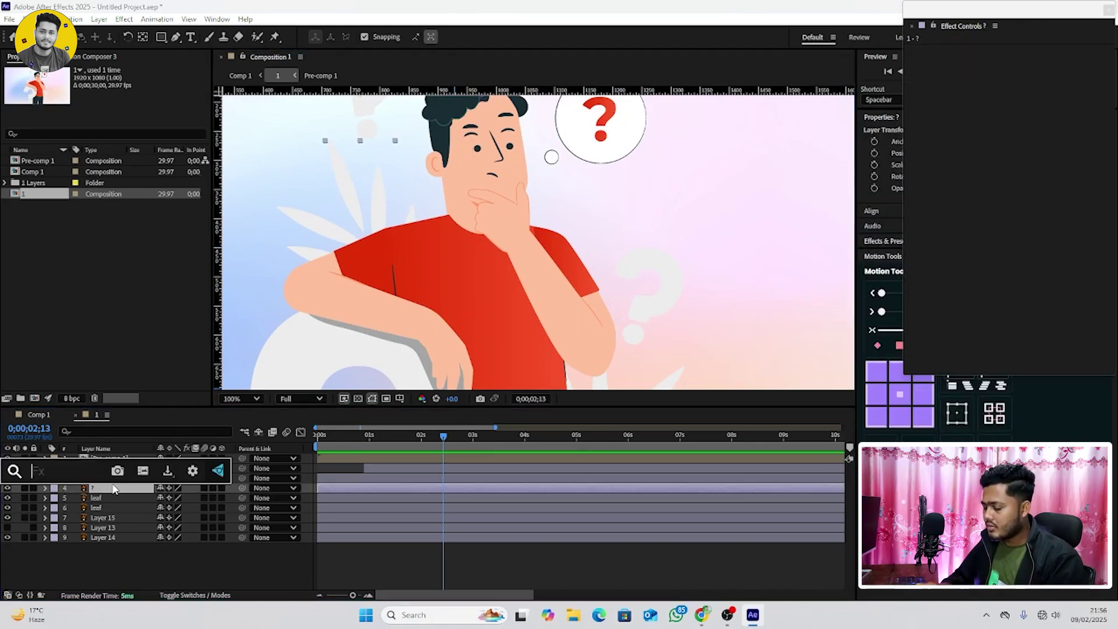
pyautogui.hotkey('ctrl', 'space')
pyautogui.write('wigg')
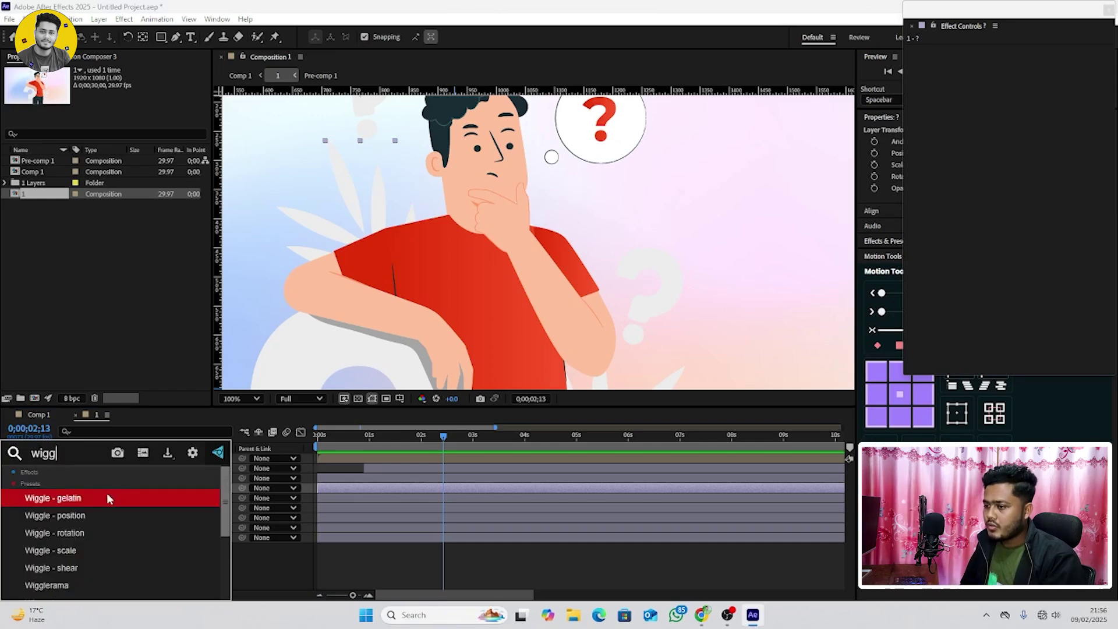
pyautogui.click(97, 508)
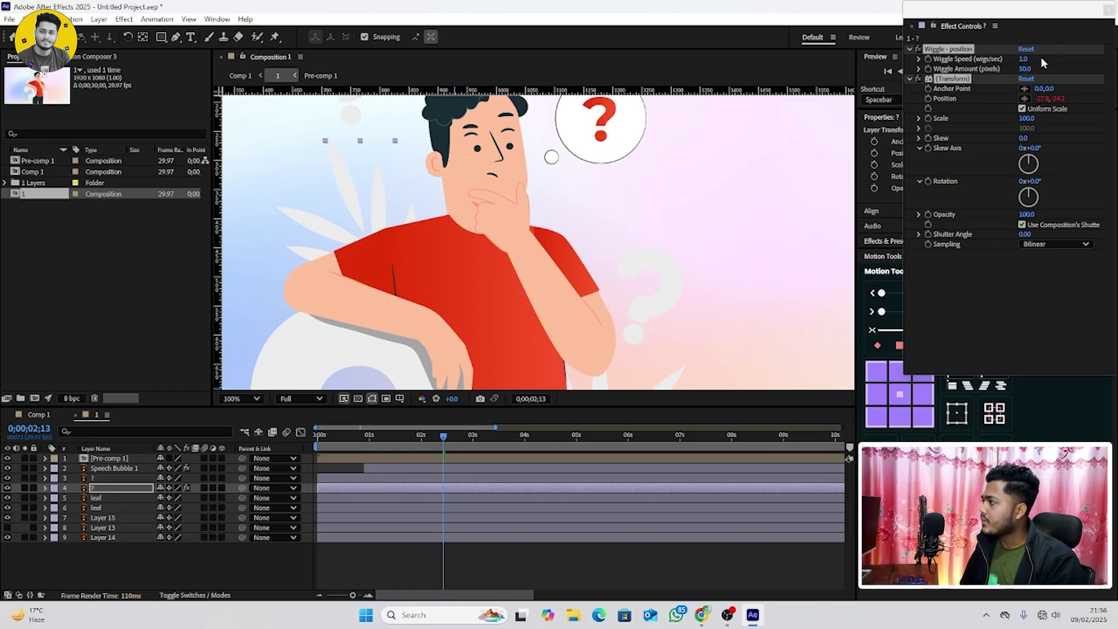
# Set the question mark's Wiggle Speed to 0.5 wigs/sec and play back the floating motion
pyautogui.moveTo(1023, 59); pyautogui.dragTo(1017, 59)
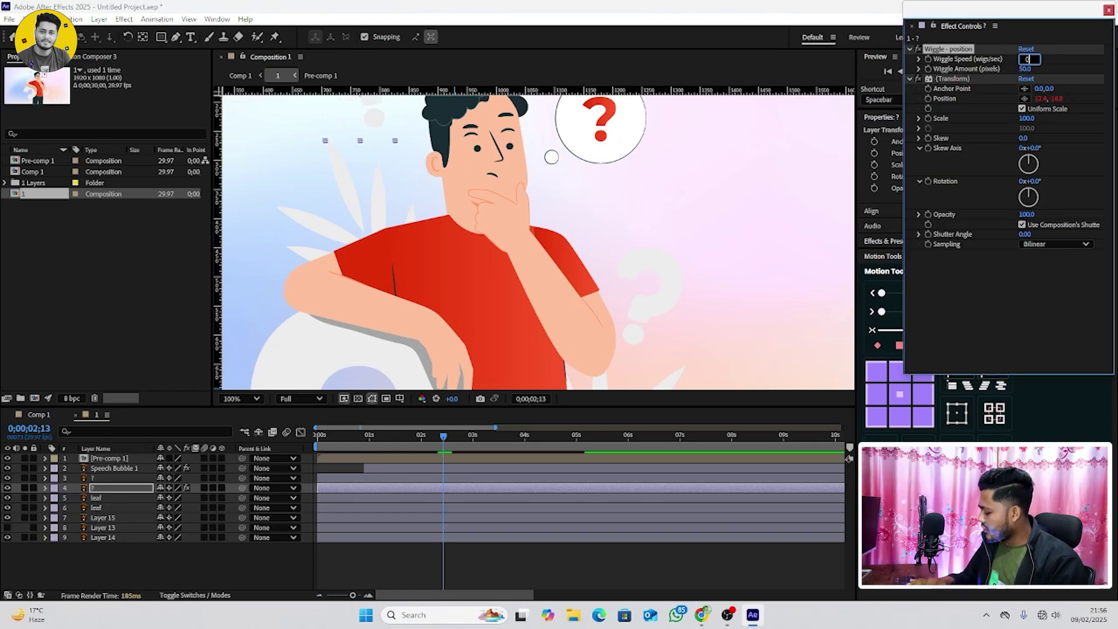
pyautogui.press('Return')
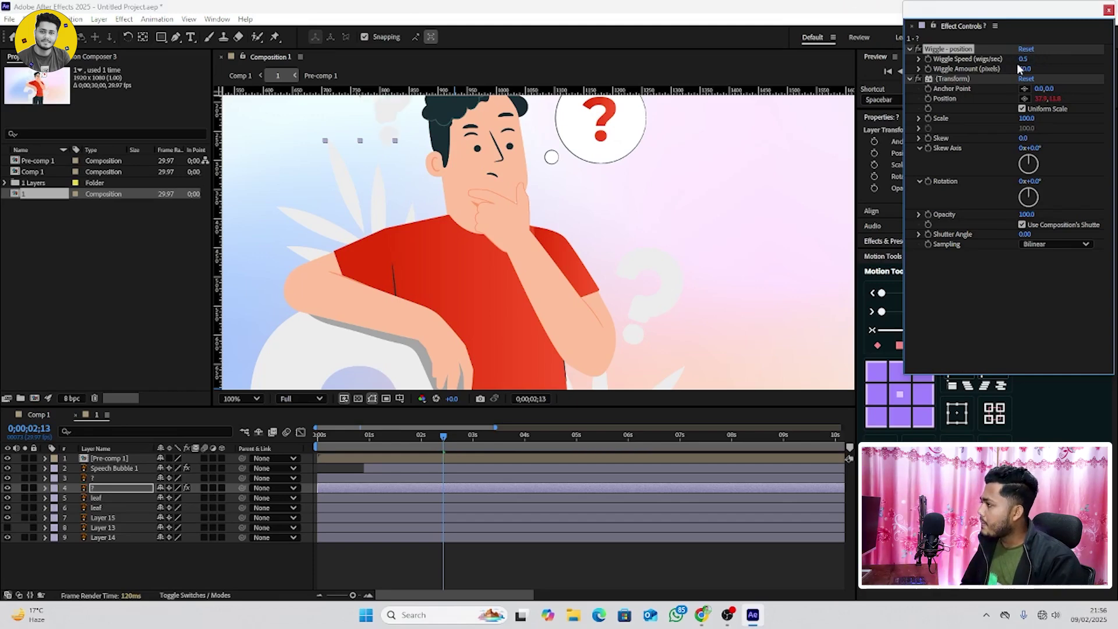
pyautogui.press(',')
pyautogui.press(',')
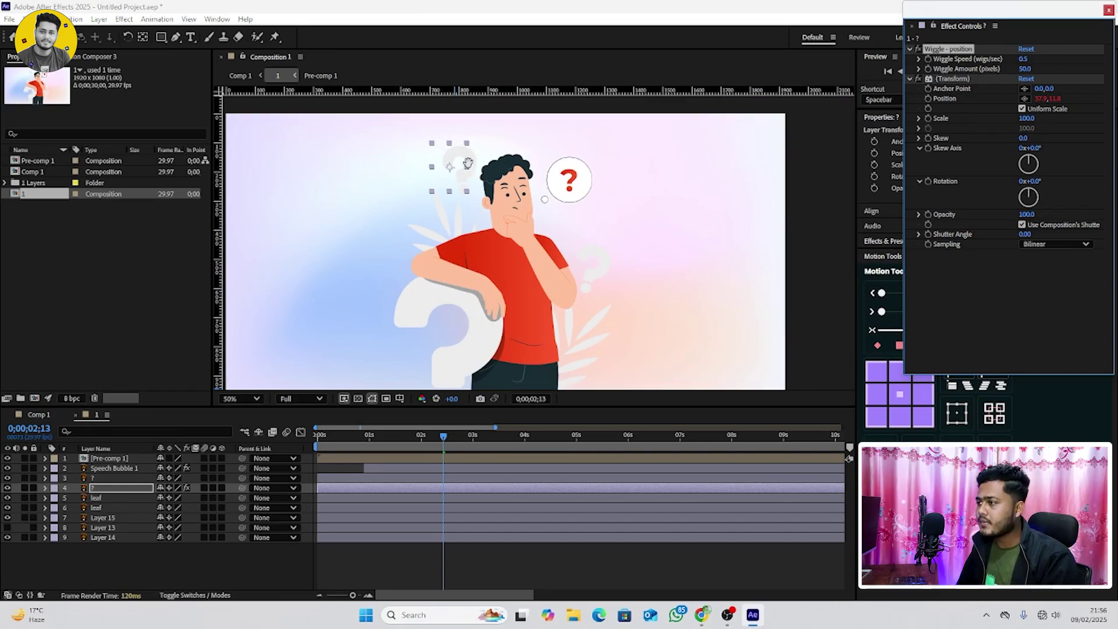
pyautogui.press('space')
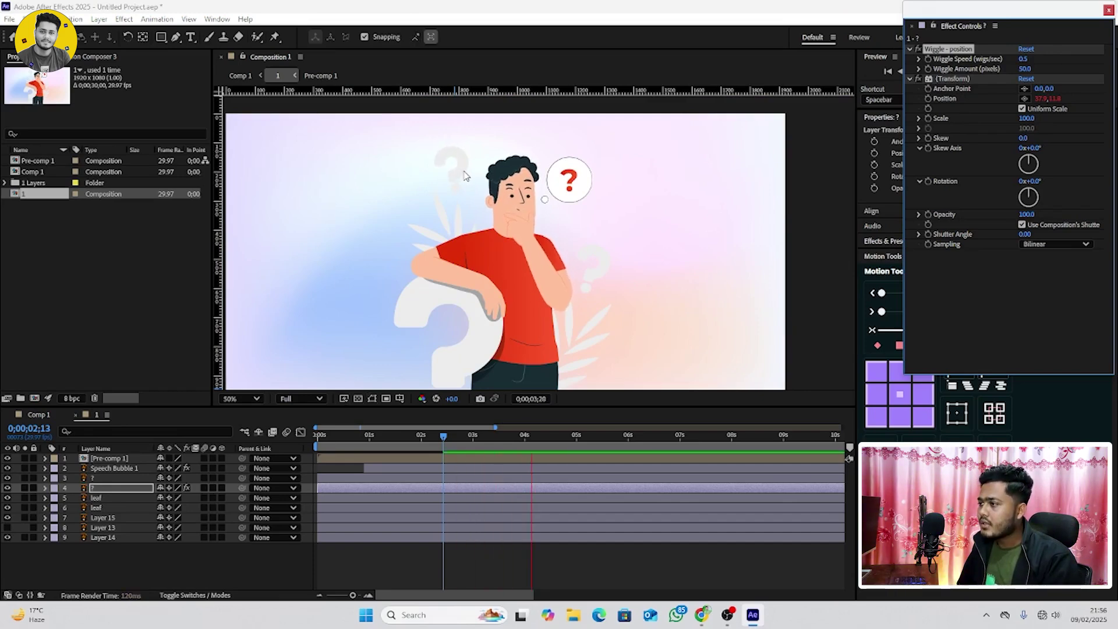
pyautogui.press(',')
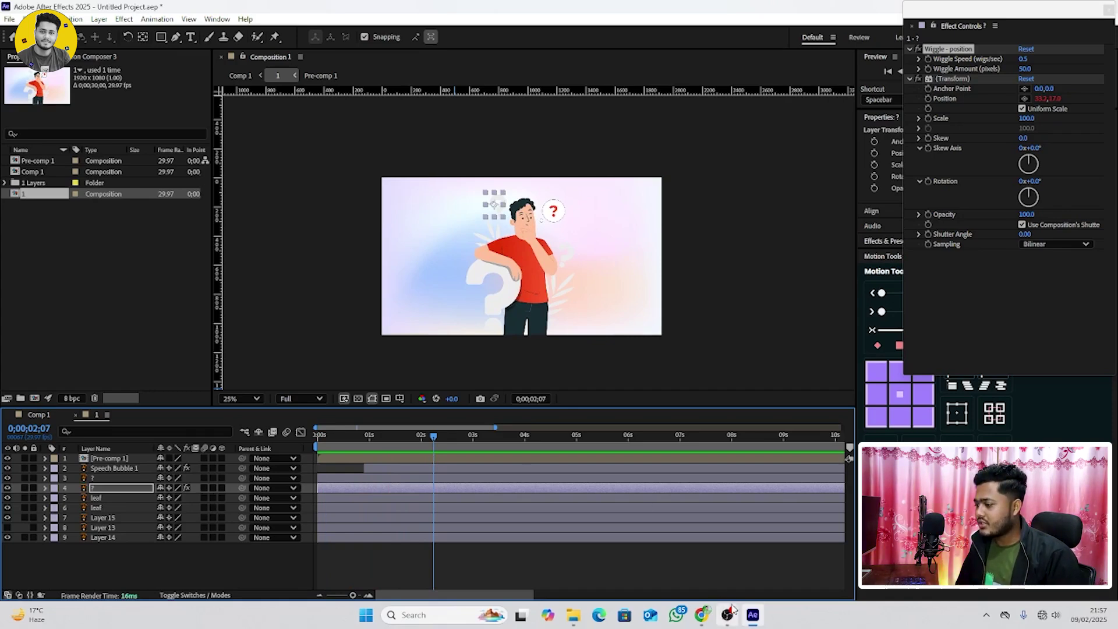
# Switch to File Explorer, play ads main.mp4 from the Video folder in PotPlayer, and skip ahead to about 17 seconds
pyautogui.moveTo(720, 620)
pyautogui.moveTo(573, 615)
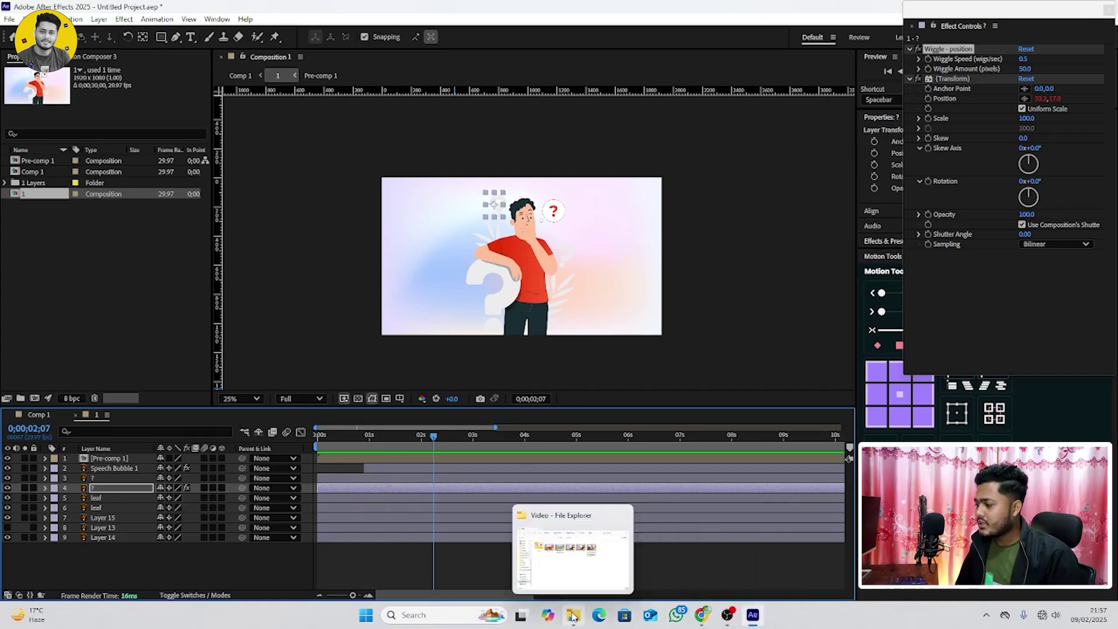
pyautogui.click(581, 591)
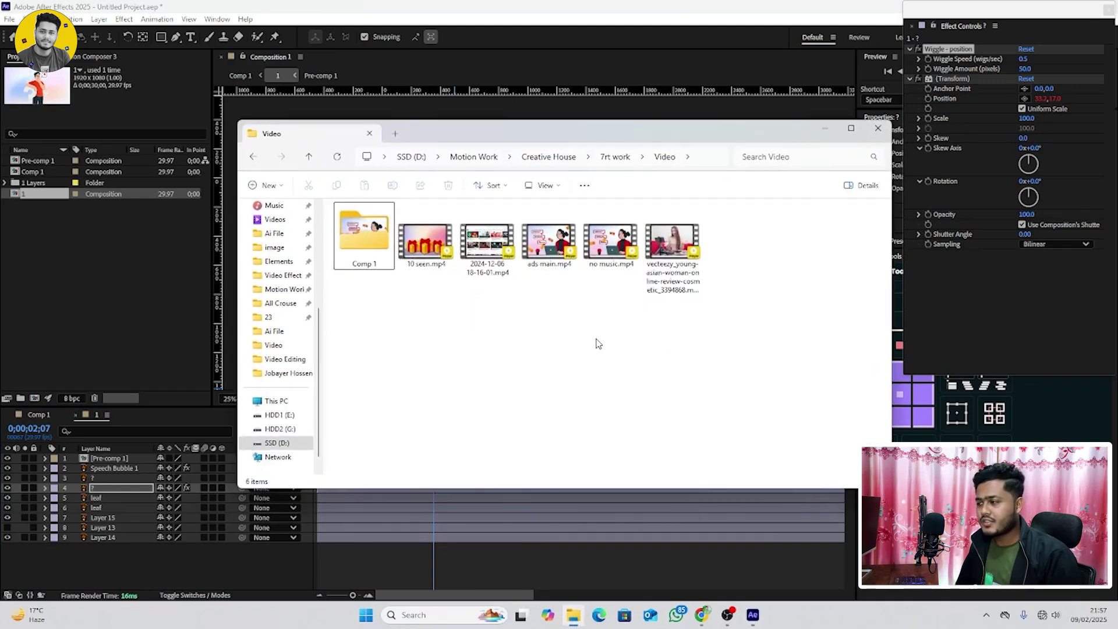
pyautogui.click(542, 249)
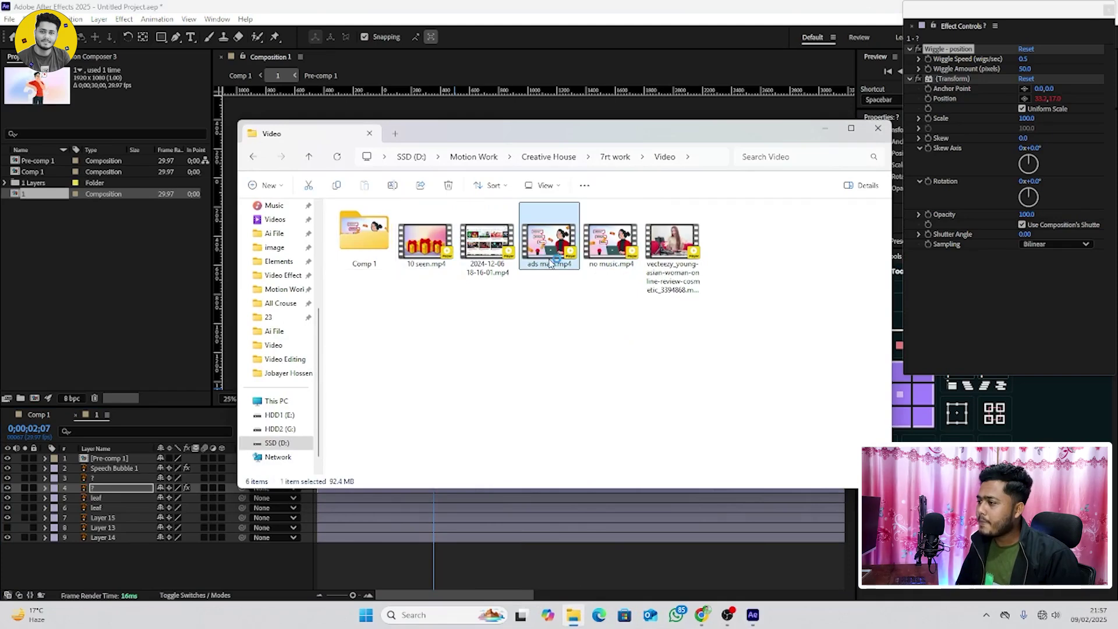
pyautogui.doubleClick(549, 262)
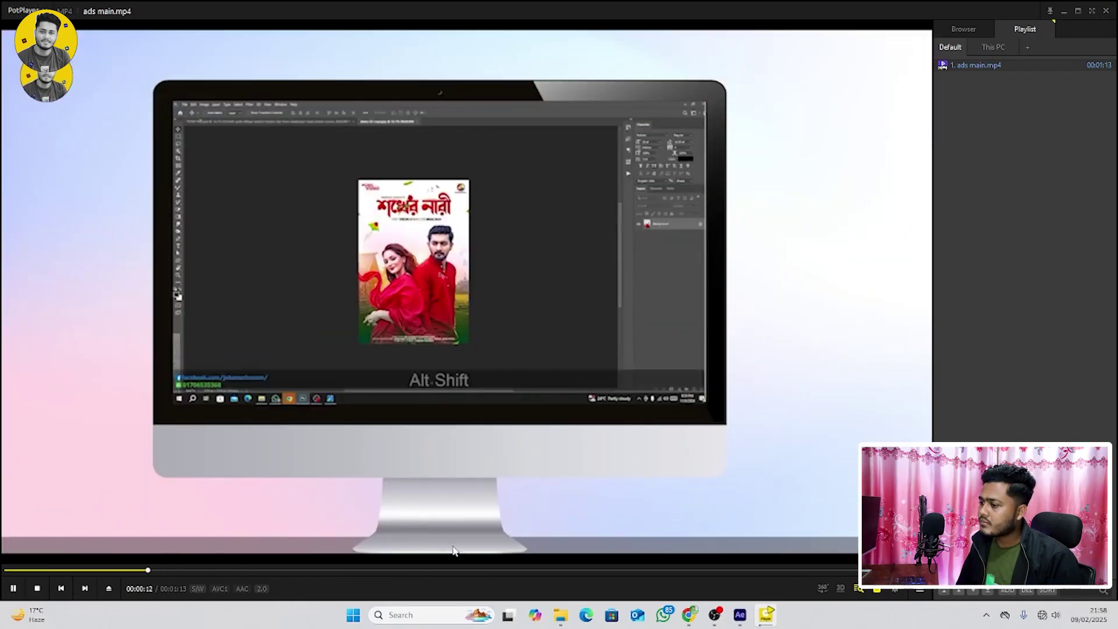
pyautogui.click(232, 571)
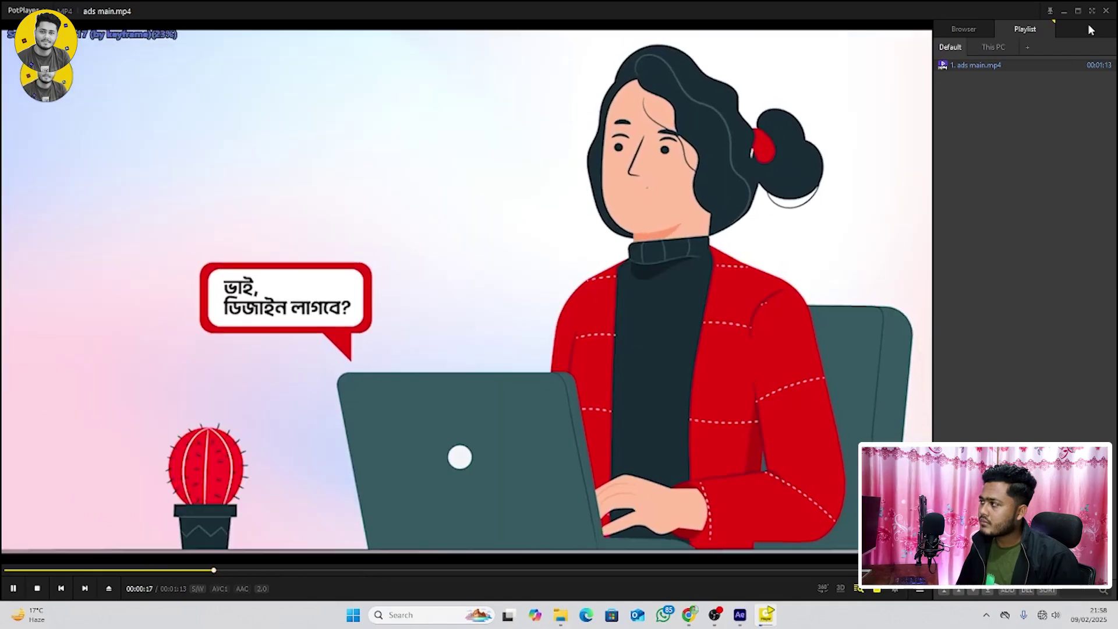